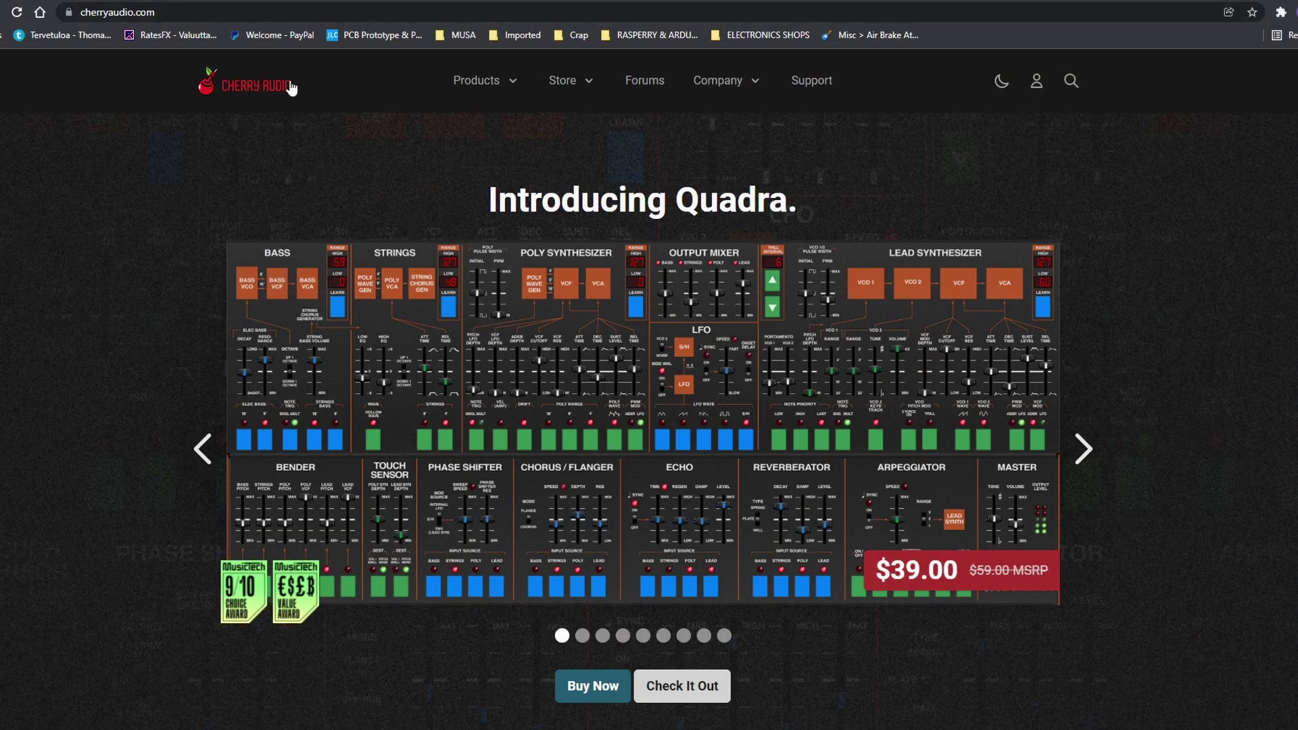
# Open the Voltage Modular product page from Cherry Audio's product listing.
pyautogui.click(501, 82)
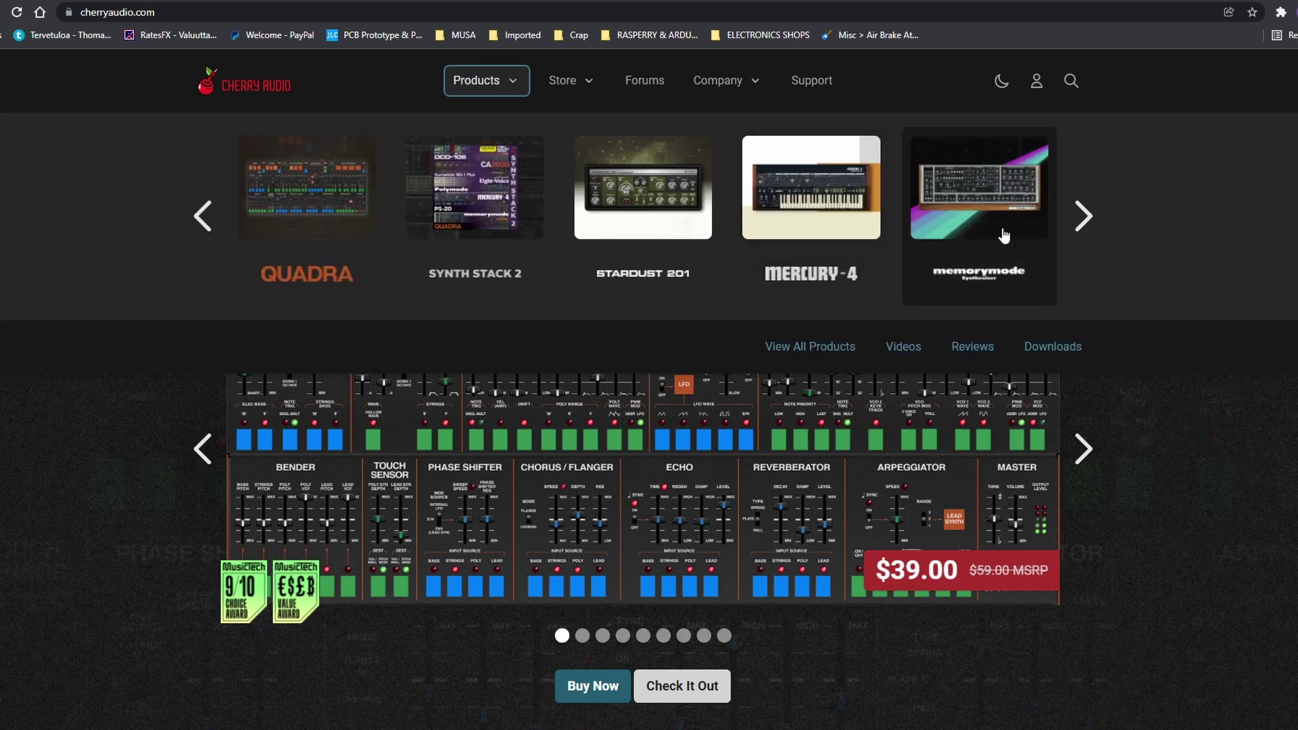
pyautogui.click(1088, 226)
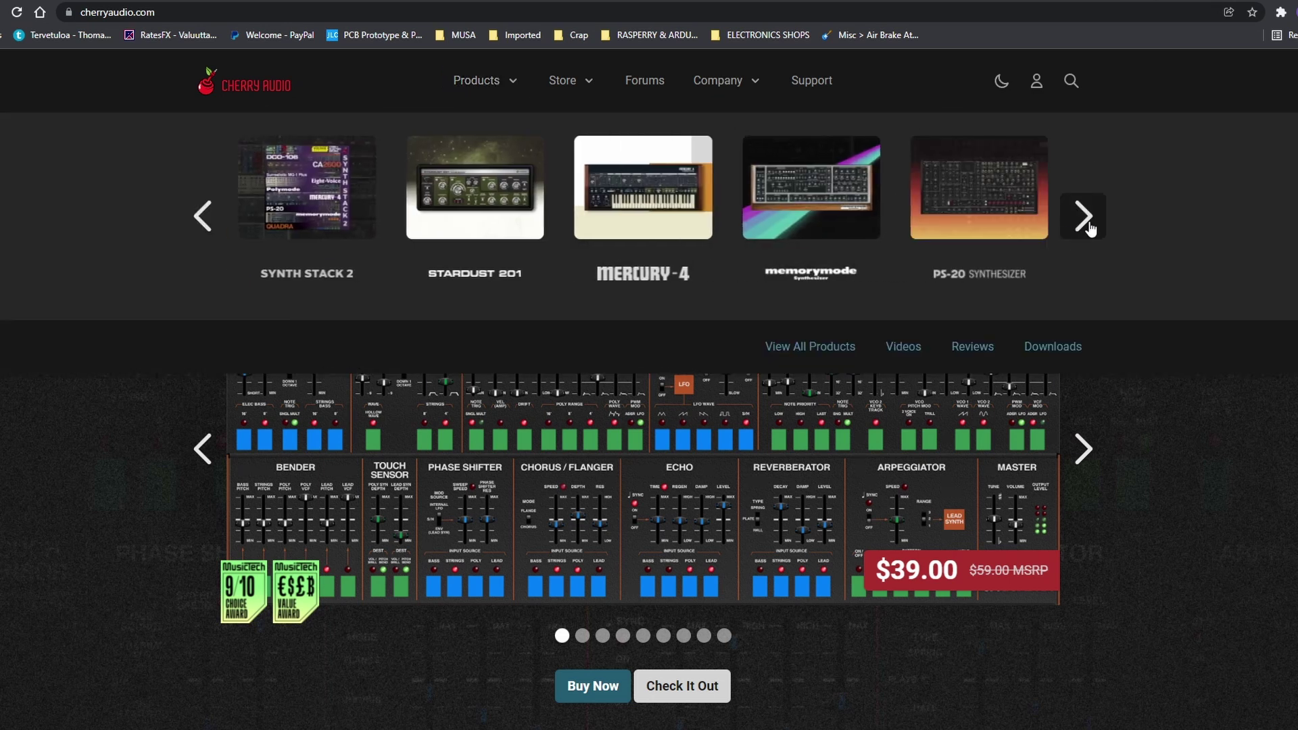
pyautogui.click(1089, 226)
pyautogui.click(1088, 227)
pyautogui.click(1089, 226)
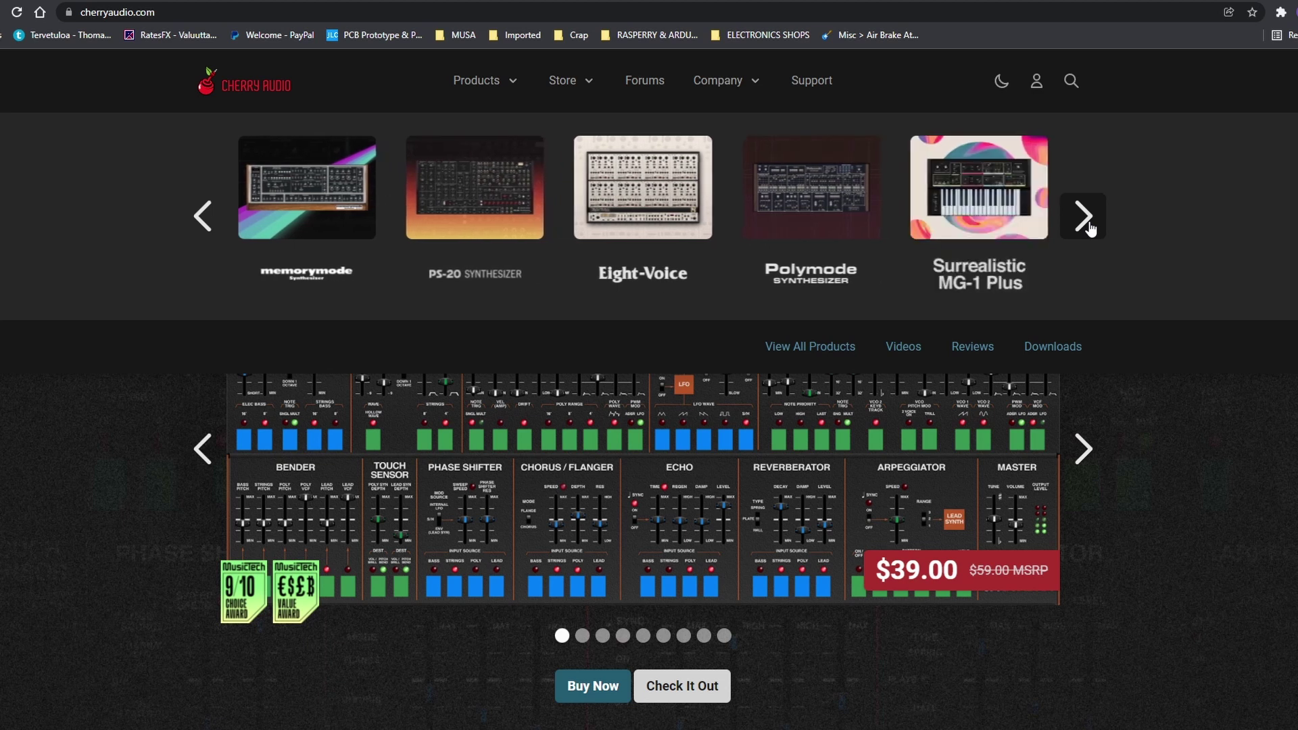
pyautogui.click(1088, 227)
pyautogui.click(1089, 226)
pyautogui.click(1089, 227)
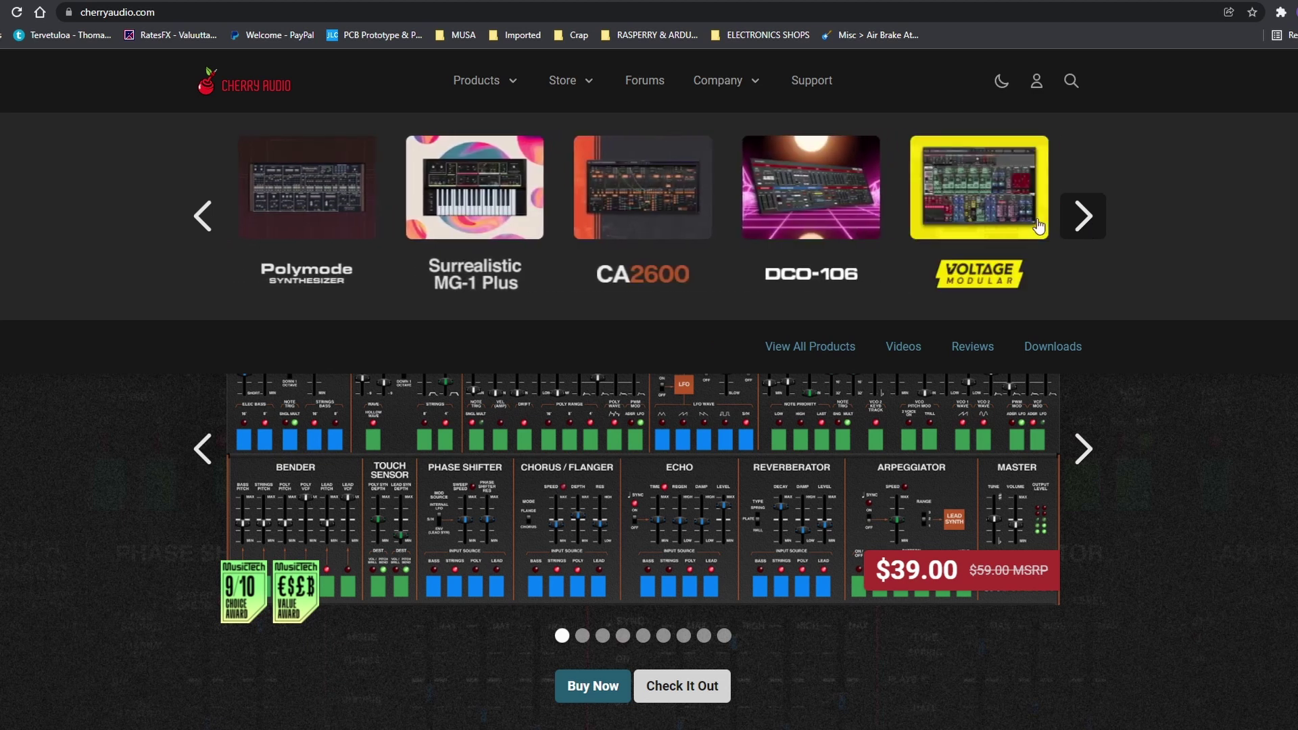
pyautogui.click(1000, 209)
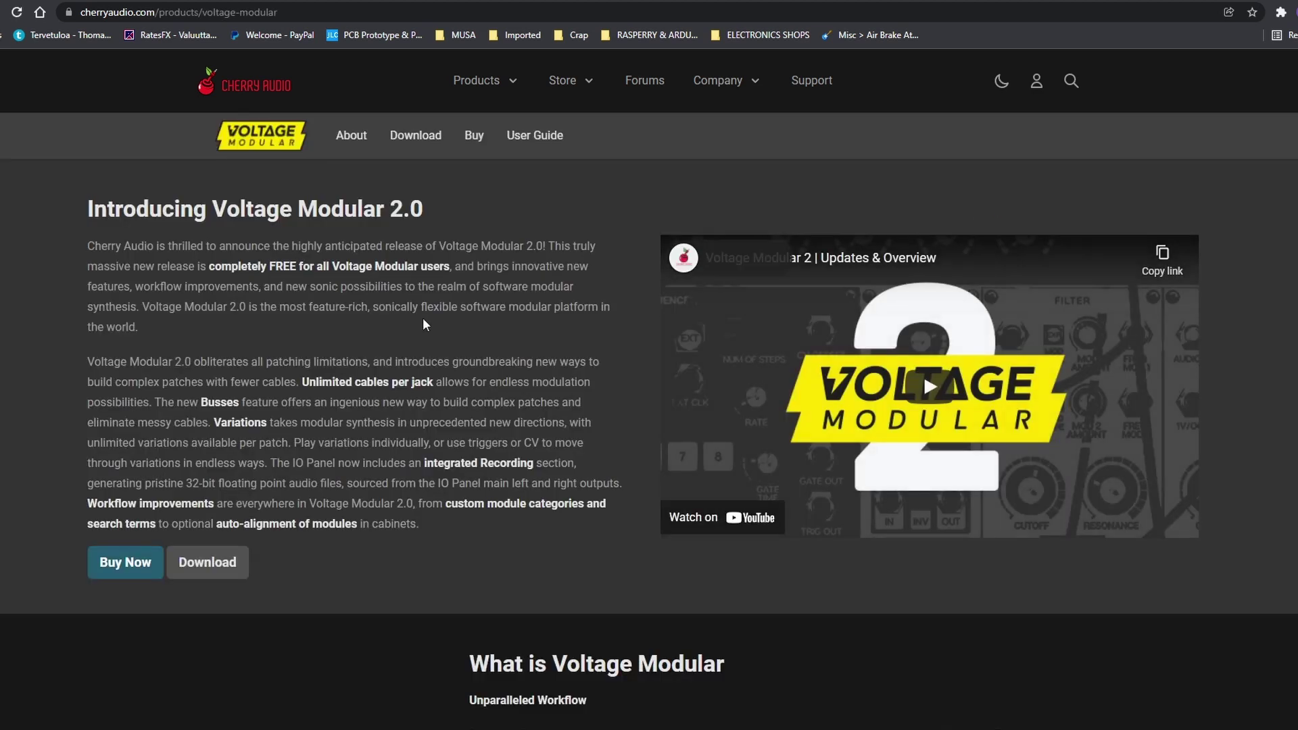
# Find the free Voltage Modular Nucleus bundle among the module bundles and open its store page.
pyautogui.scroll(-2, 453, 416)
pyautogui.scroll(-15, 461, 414)
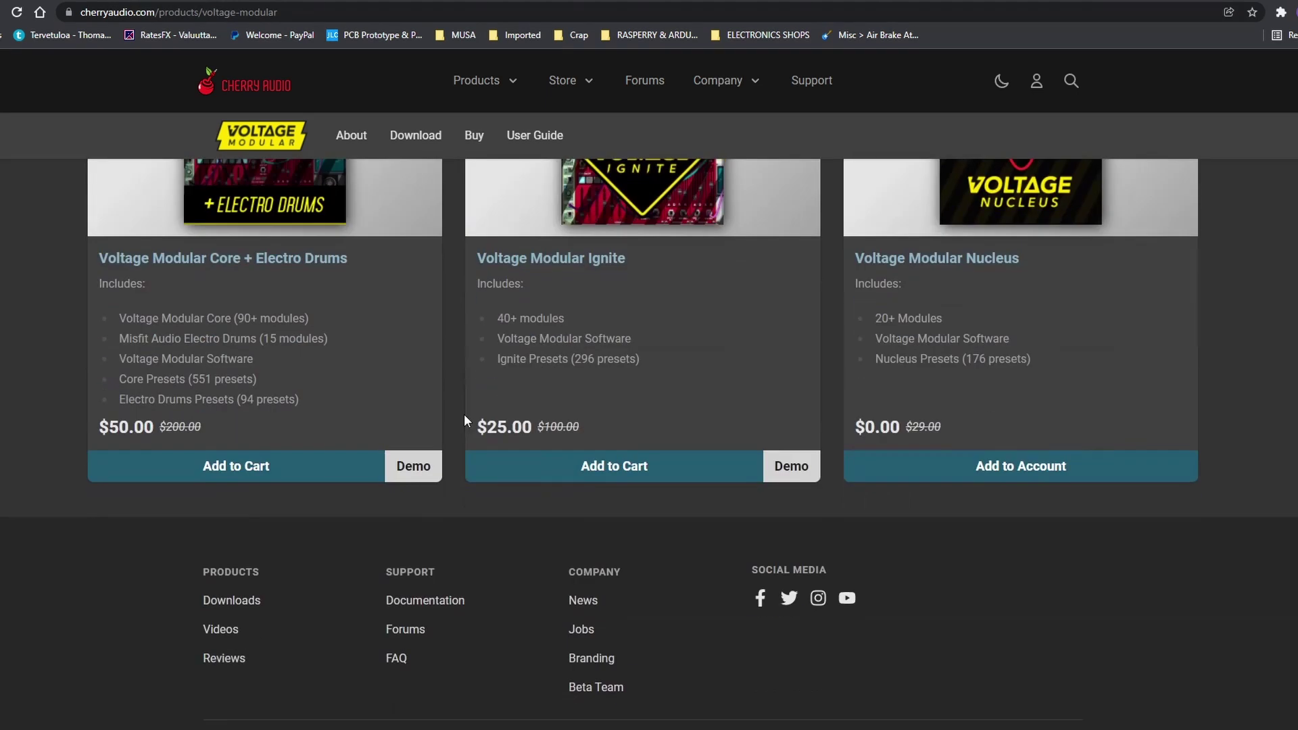
pyautogui.scroll(4, 465, 414)
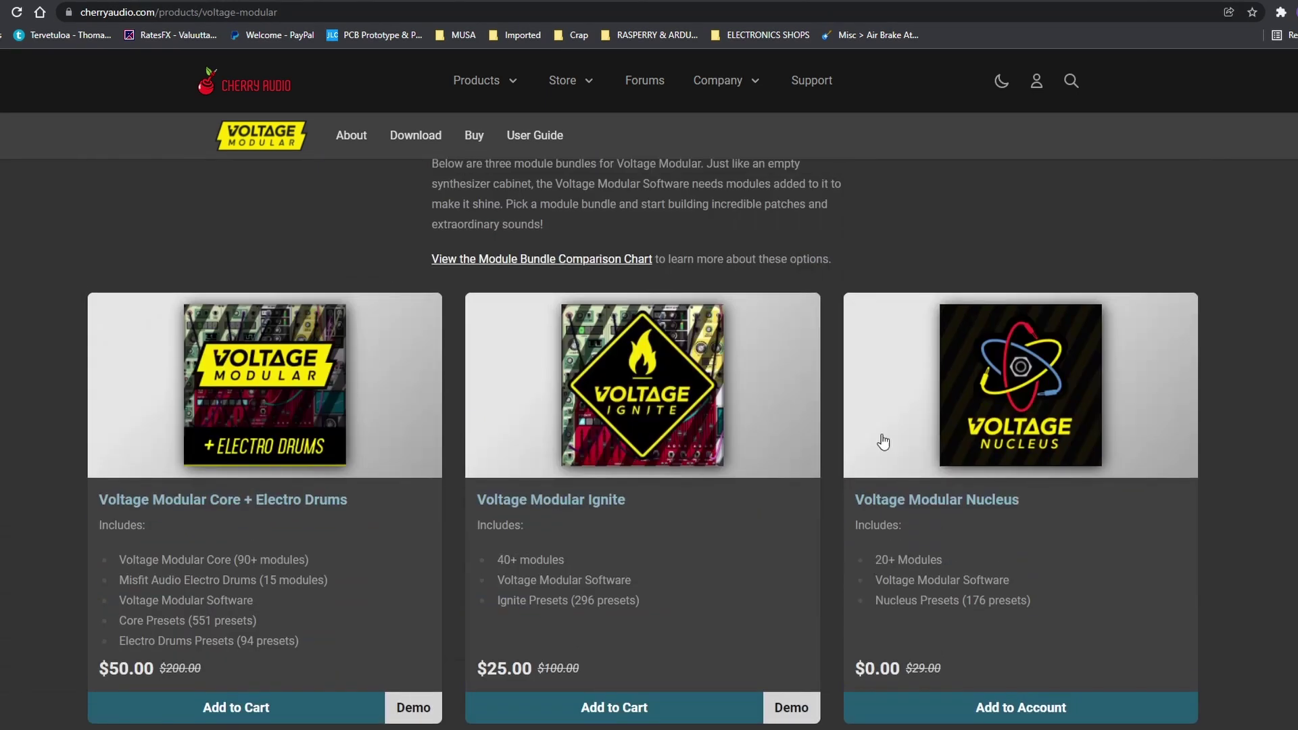
pyautogui.click(1023, 404)
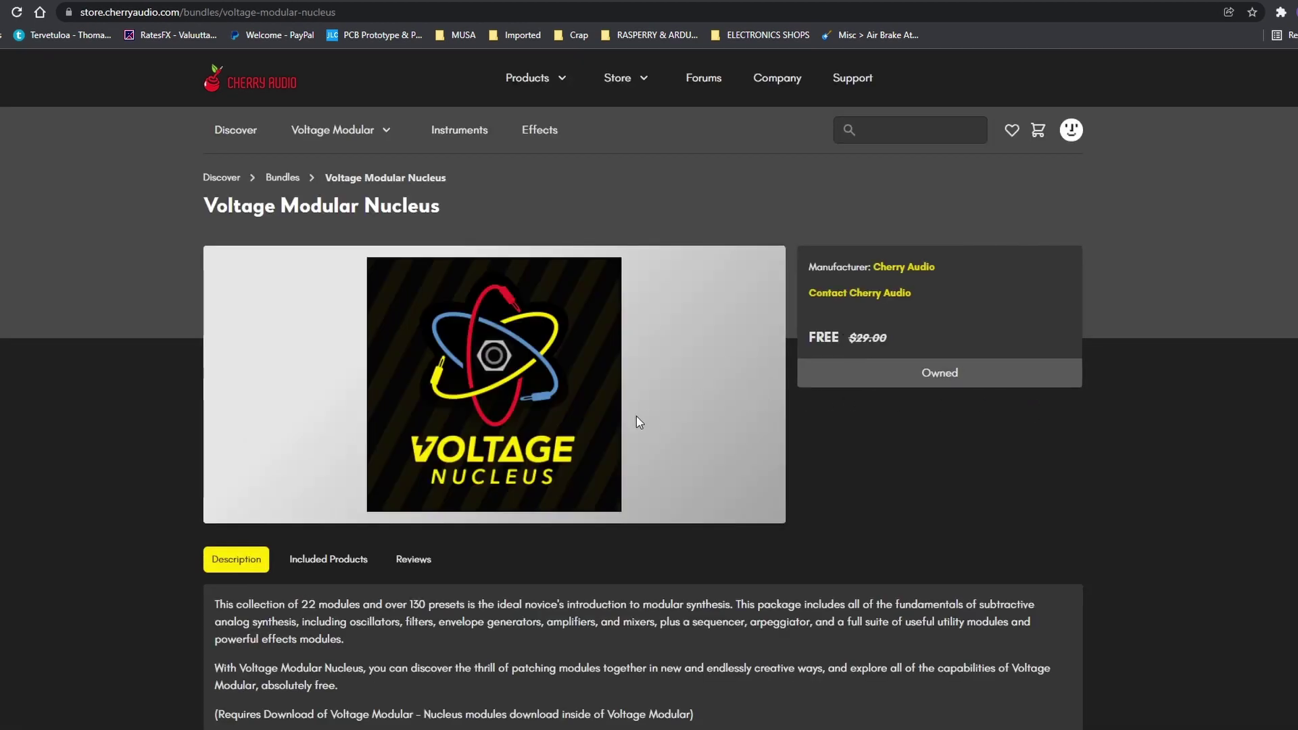
# Examine the modules included in the Voltage Modular Nucleus bundle.
pyautogui.click(353, 561)
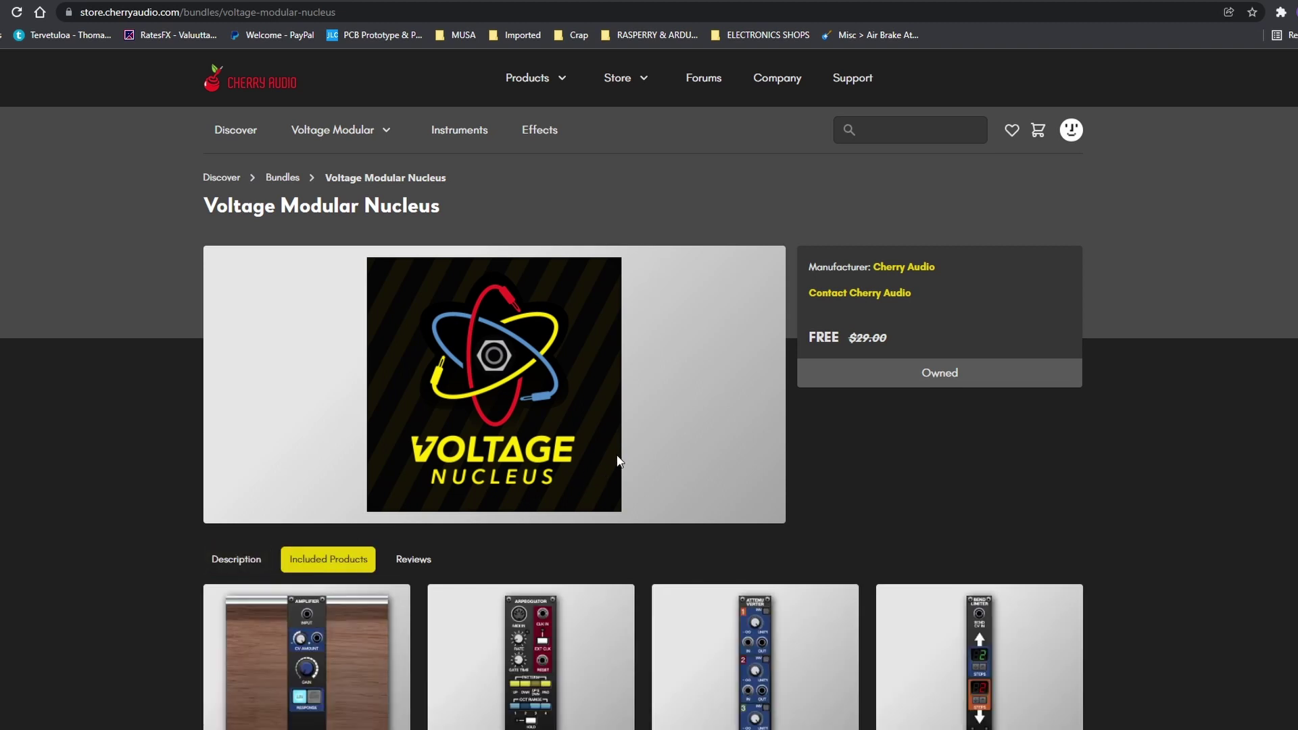
pyautogui.scroll(-10, 616, 461)
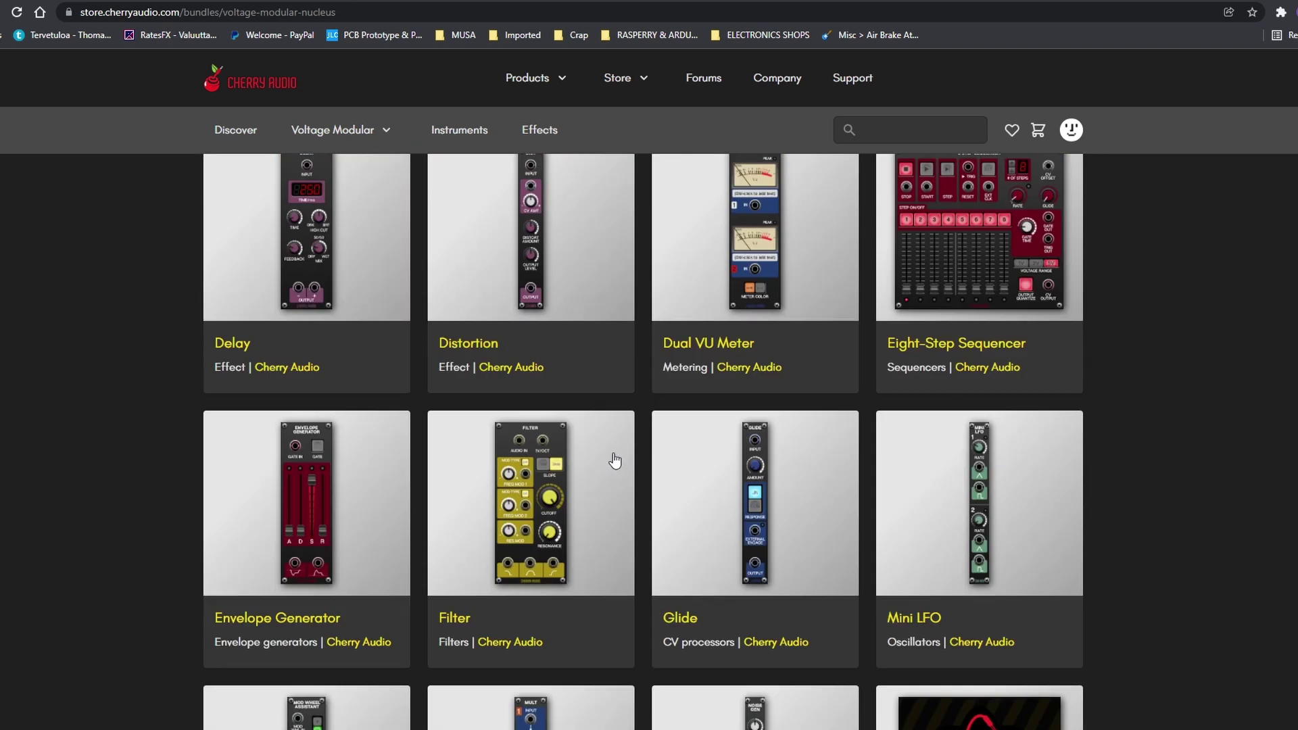
pyautogui.scroll(-15, 614, 461)
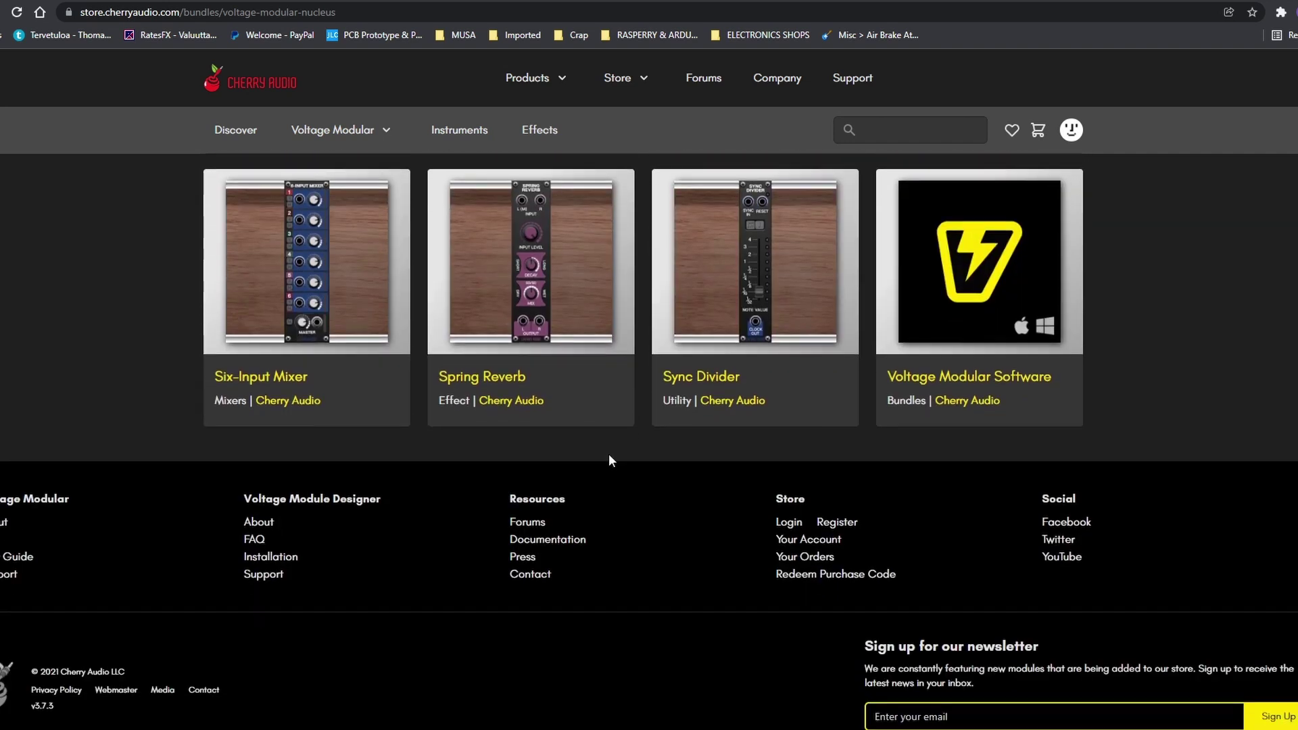
pyautogui.scroll(20, 610, 460)
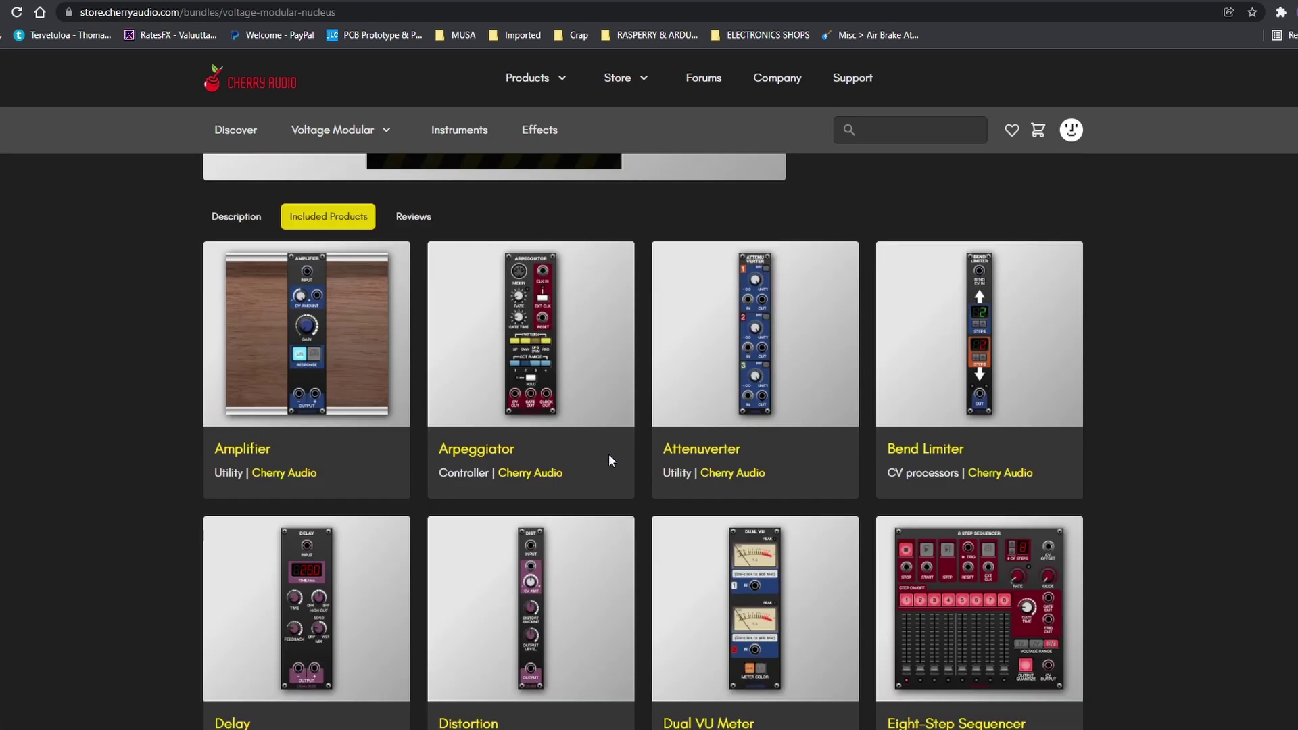
pyautogui.scroll(1, 609, 453)
pyautogui.scroll(4, 616, 428)
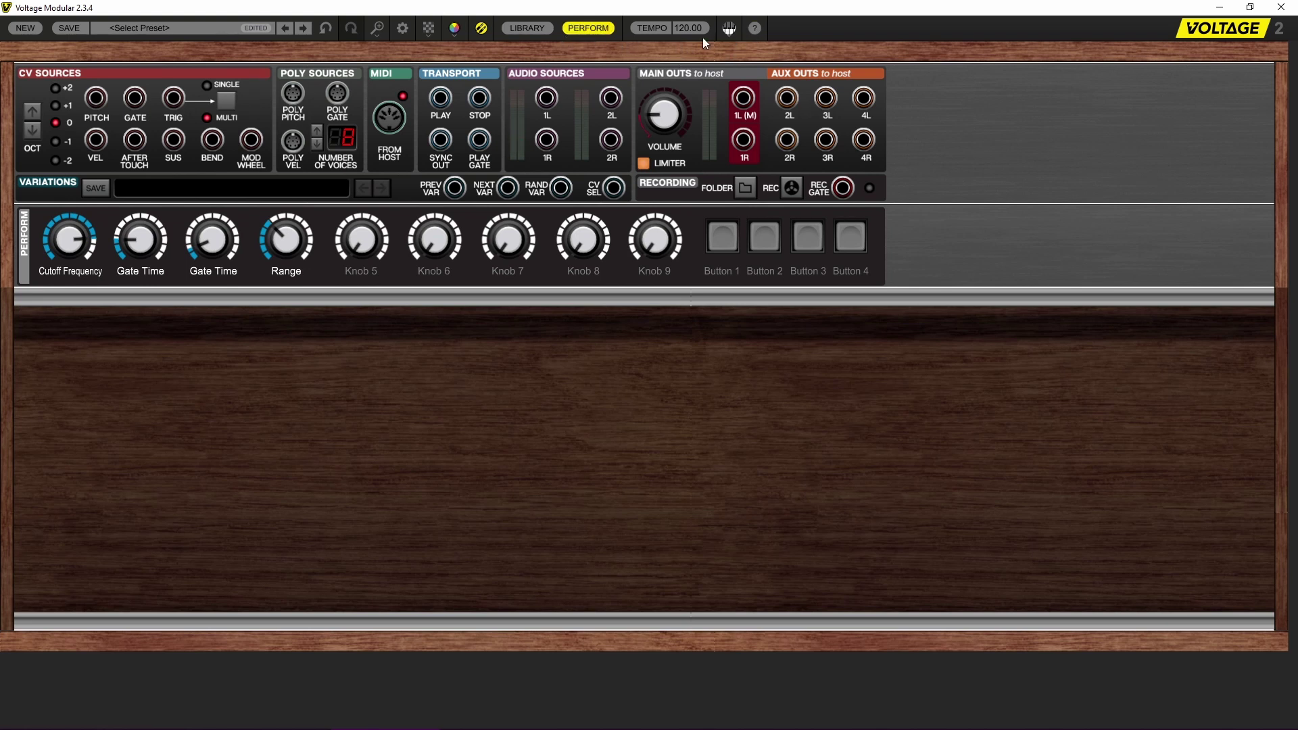
# Open the QWERTY keyboard in Voltage Modular, place it over the empty cabinet and play notes with the A, S, D, F and G keys.
pyautogui.click(730, 28)
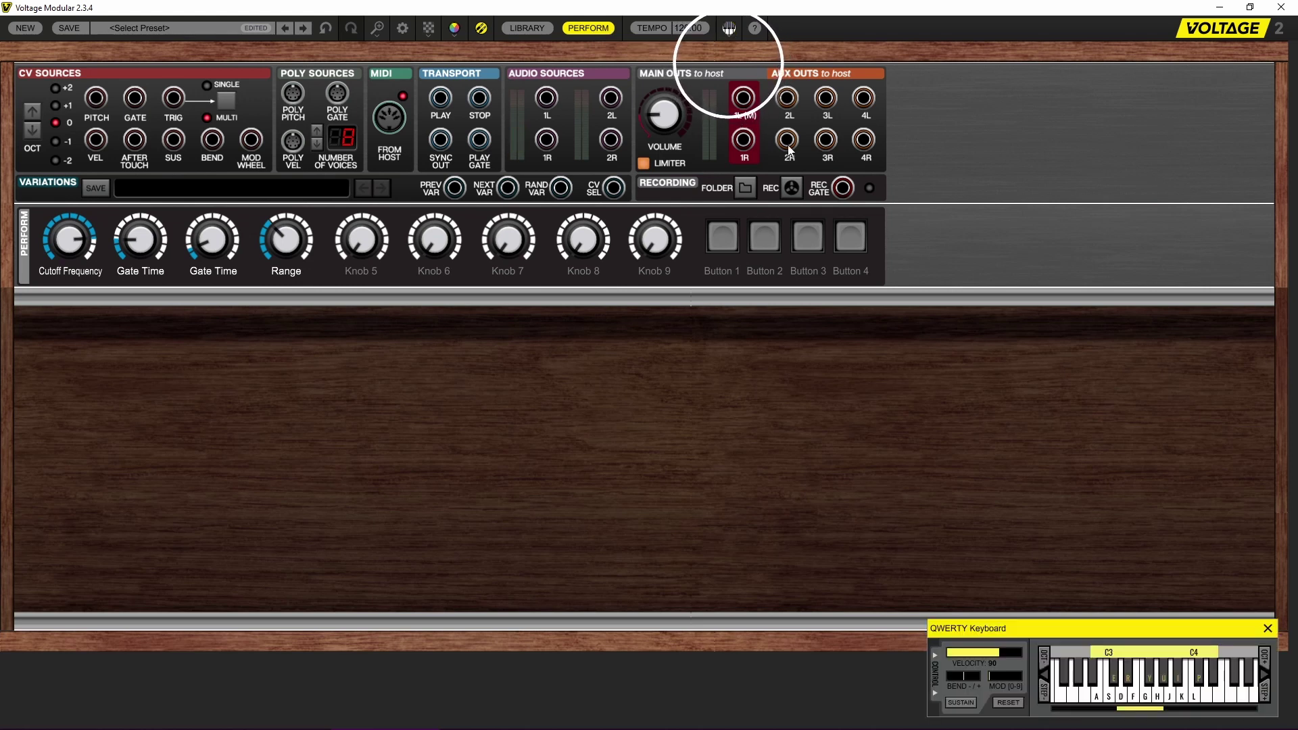
pyautogui.moveTo(1128, 628); pyautogui.dragTo(1123, 518)
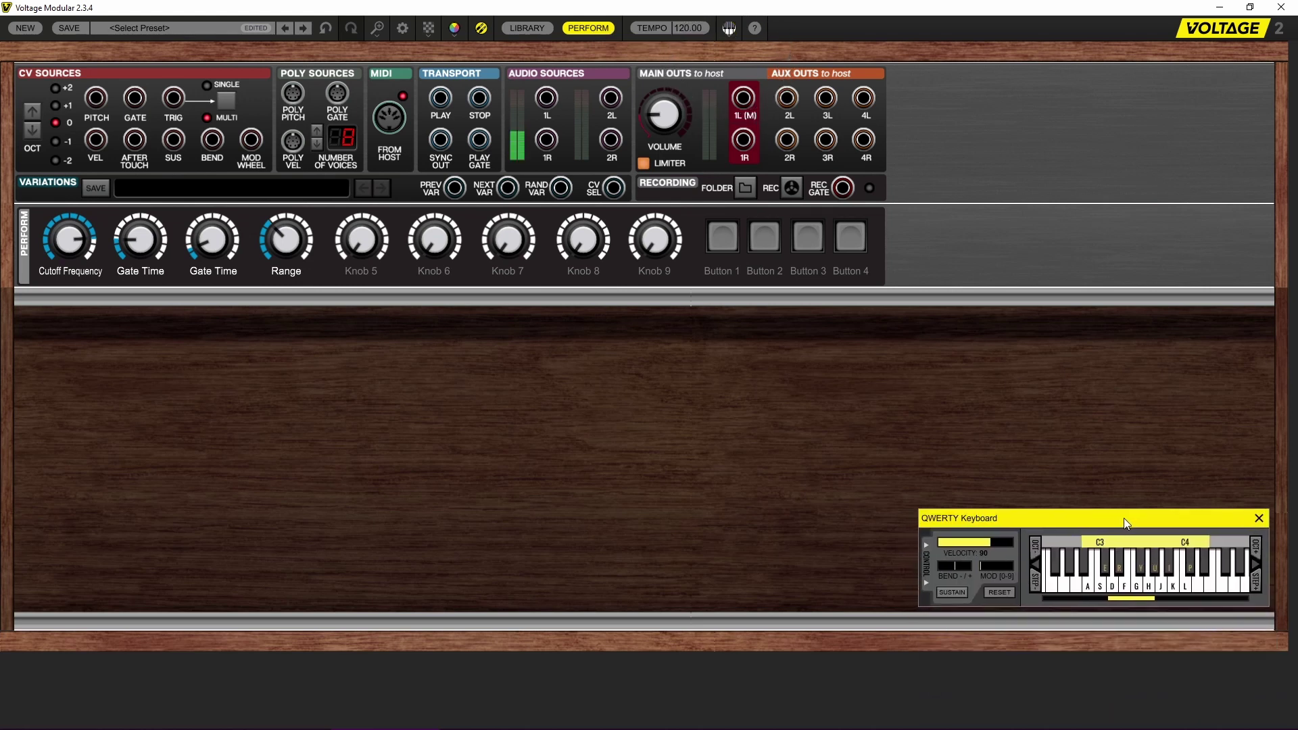
pyautogui.press('a')
pyautogui.press('s')
pyautogui.press('d')
pyautogui.press('f')
pyautogui.press('f')
pyautogui.press('s')
pyautogui.press('d')
pyautogui.press('f')
pyautogui.press('a')
pyautogui.press('d')
pyautogui.press('f')
pyautogui.press('s')
pyautogui.press('d')
pyautogui.press('f')
pyautogui.press('a')
pyautogui.press('s')
pyautogui.press('d')
pyautogui.press('f')
pyautogui.press('d')
pyautogui.press('f')
pyautogui.press('g')
pyautogui.press('s')
pyautogui.press('d')
pyautogui.press('f')
pyautogui.press('a')
# Check the Audio/MIDI settings for the output device, sample rate, buffer size and active MIDI inputs.
pyautogui.click(403, 29)
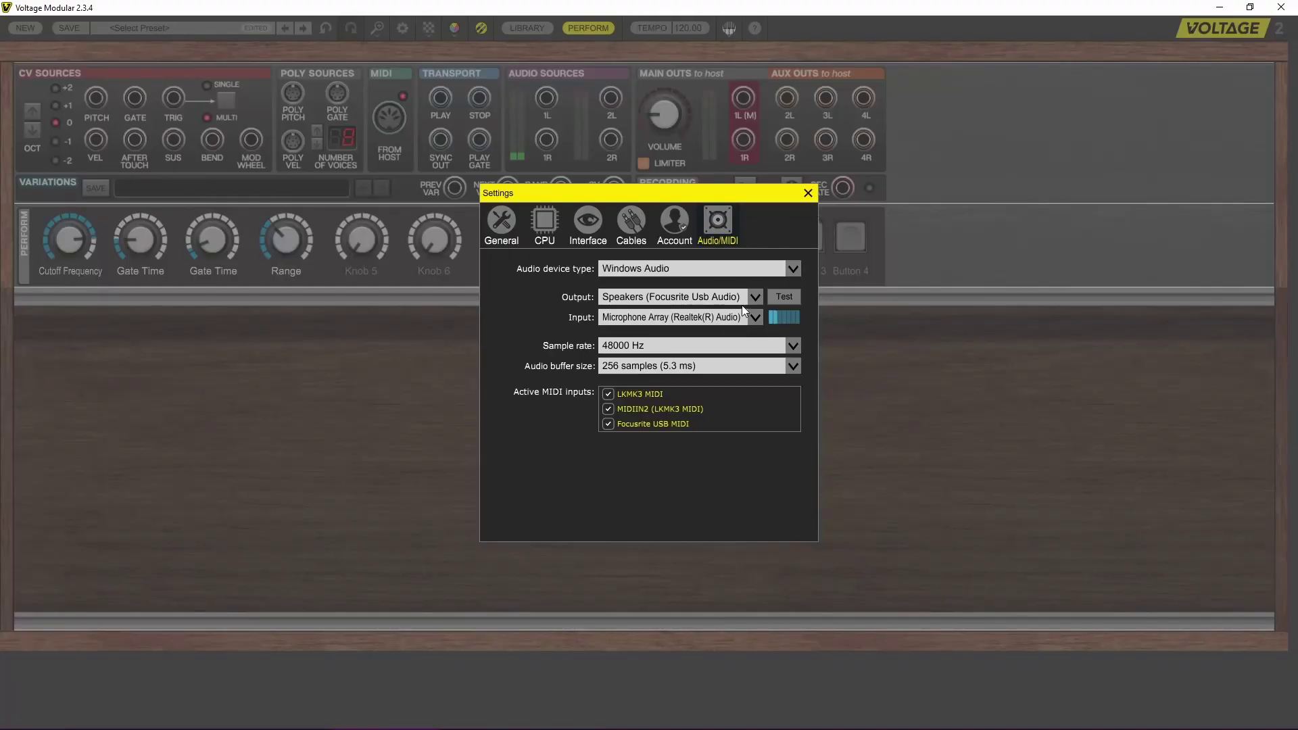
pyautogui.click(808, 194)
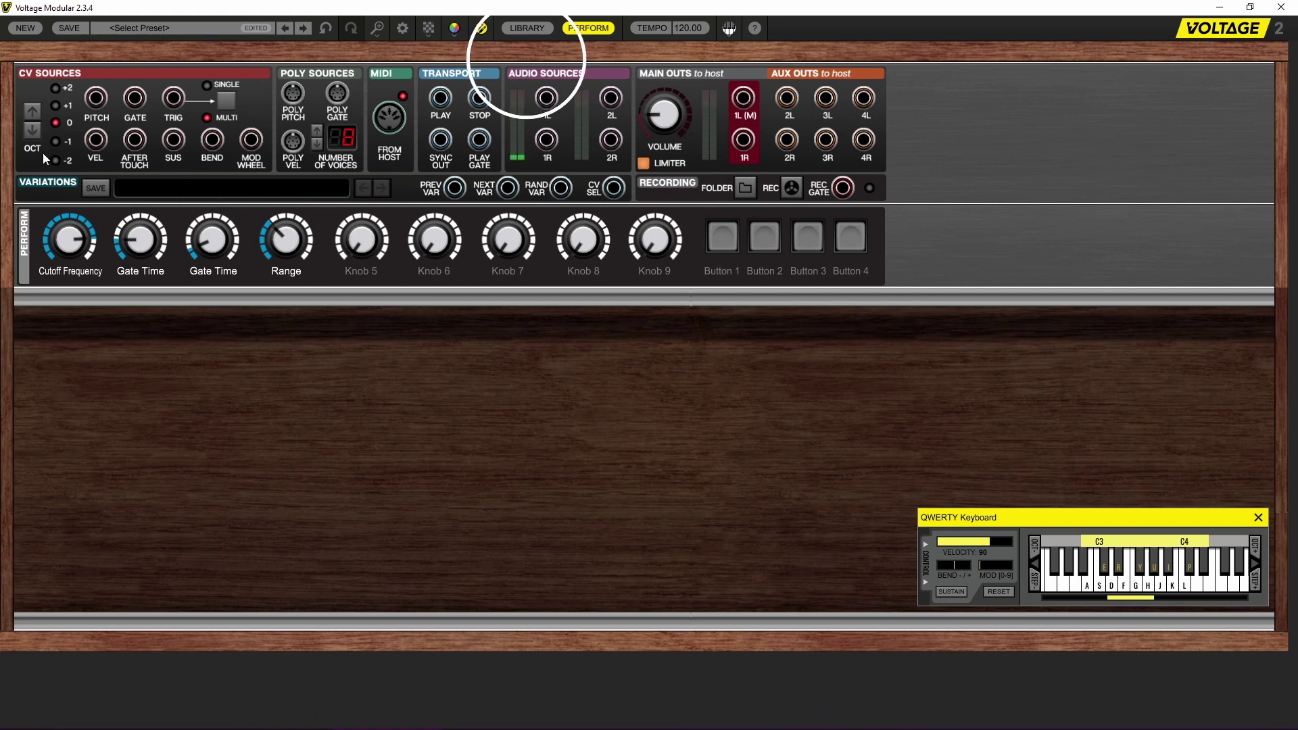
# Show the module library and place an Oscillator from the favorites in the empty cabinet.
pyautogui.click(526, 28)
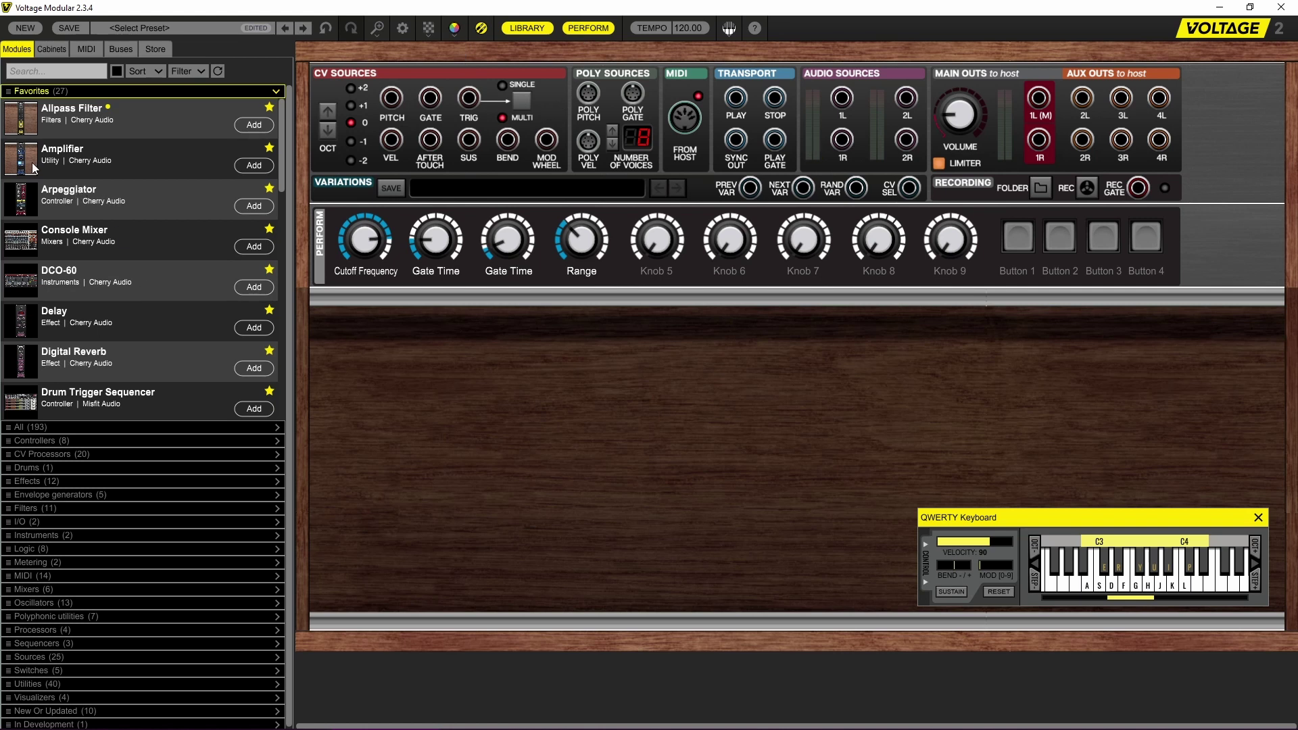
pyautogui.scroll(-5, 67, 292)
pyautogui.scroll(-3, 67, 292)
pyautogui.scroll(4, 67, 292)
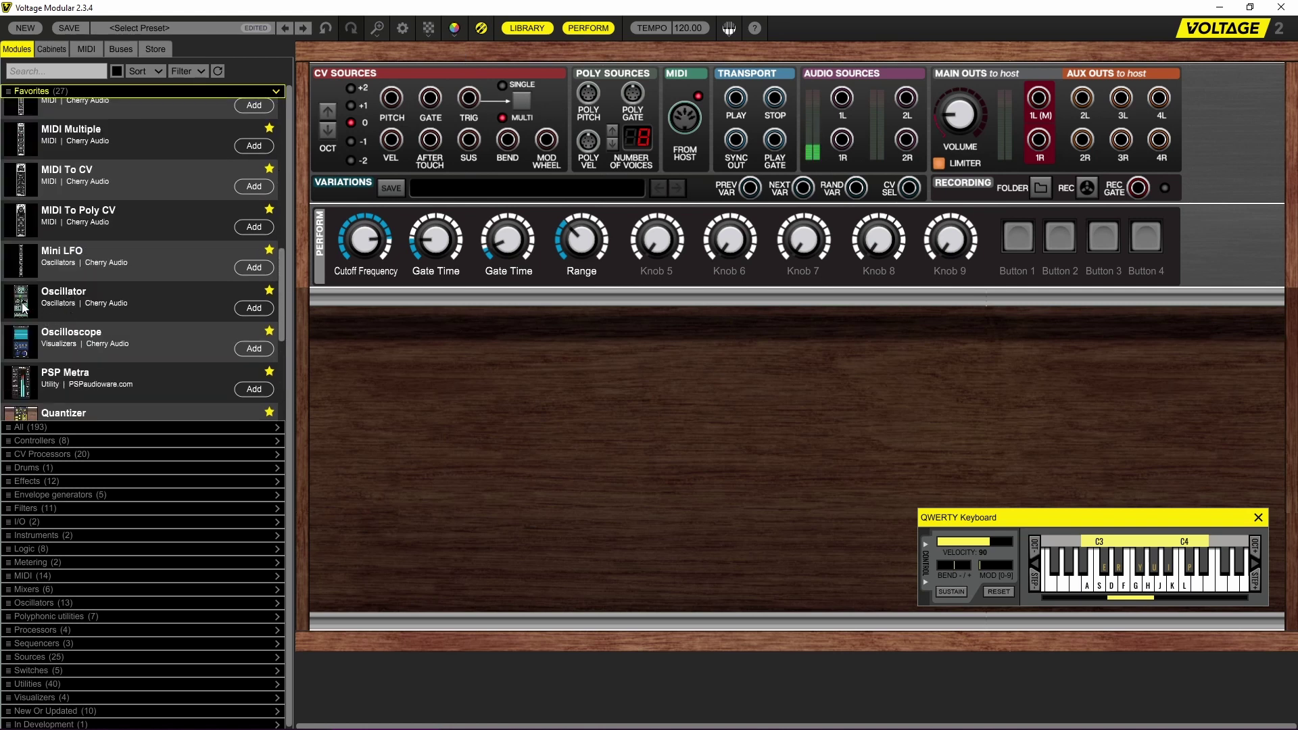
pyautogui.click(100, 308)
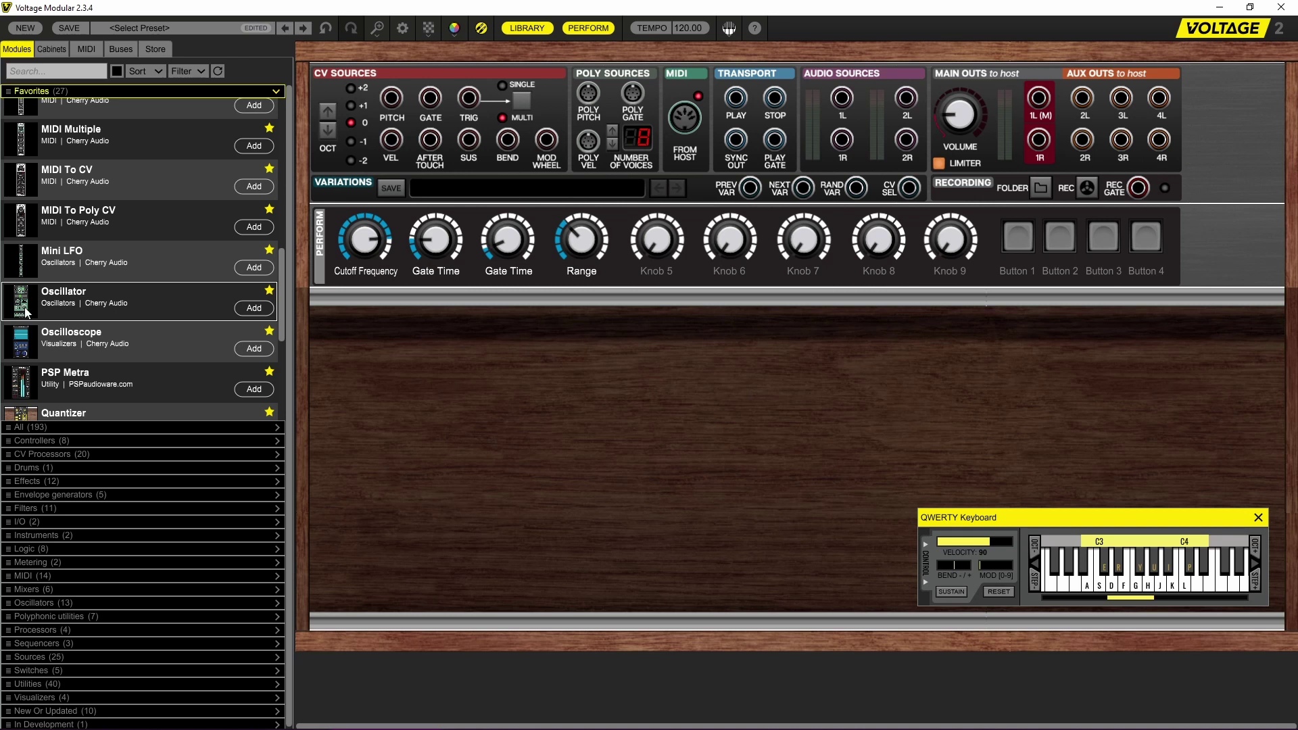
pyautogui.moveTo(24, 308); pyautogui.dragTo(559, 297)
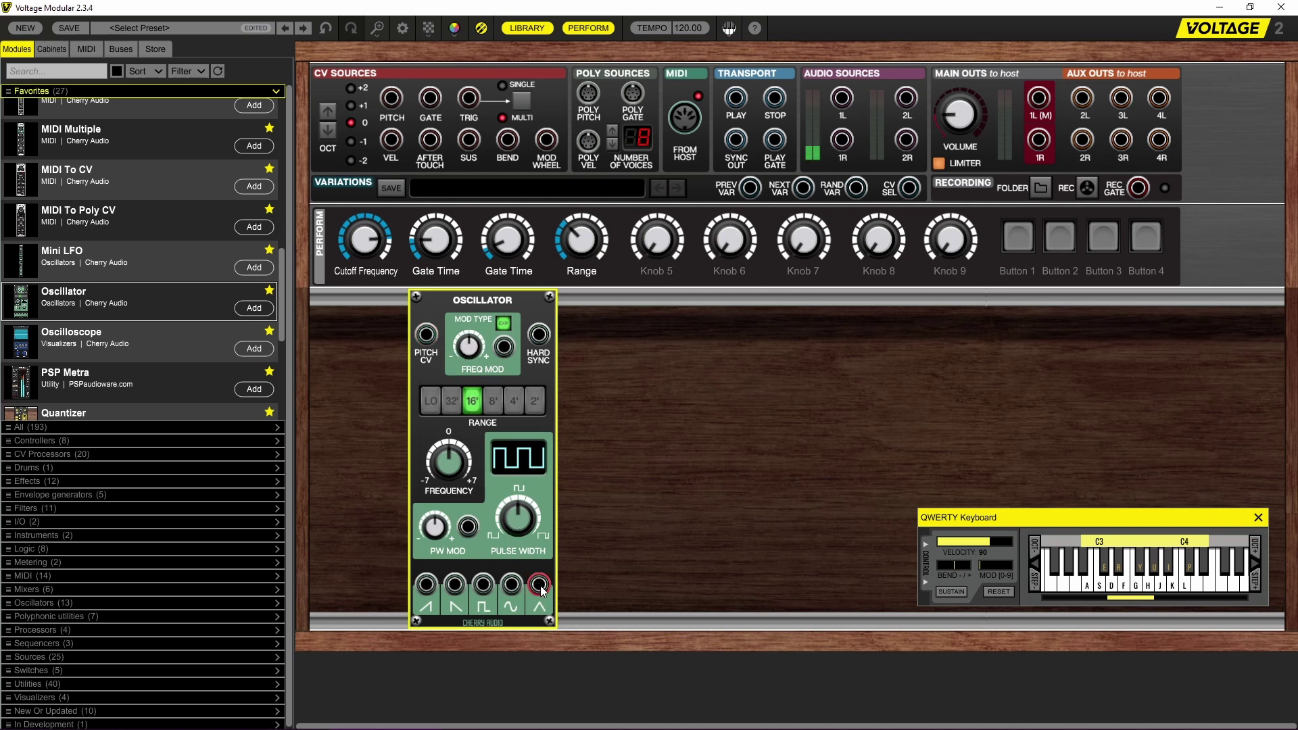
# Try patching the oscillator's sine output straight into main output 1L (M), and unplug the cable.
pyautogui.moveTo(512, 583); pyautogui.dragTo(1039, 99)
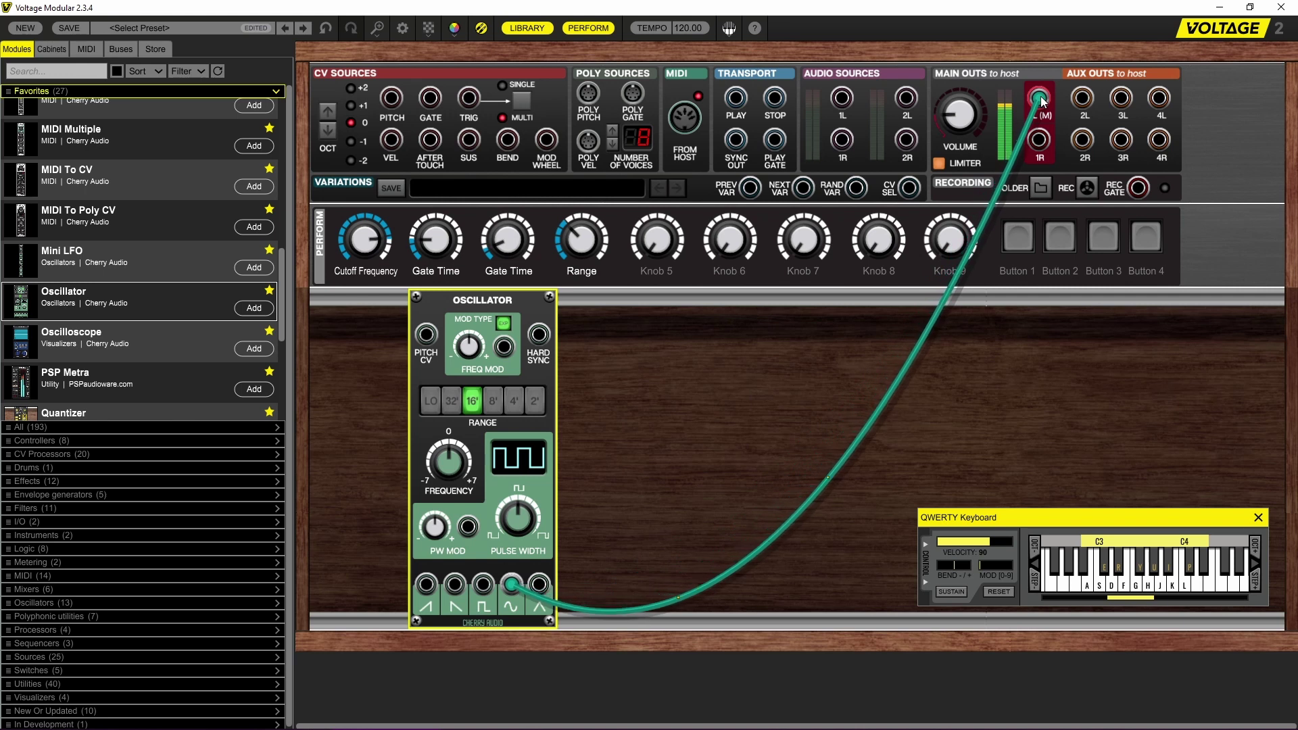
pyautogui.moveTo(1042, 101); pyautogui.dragTo(731, 550)
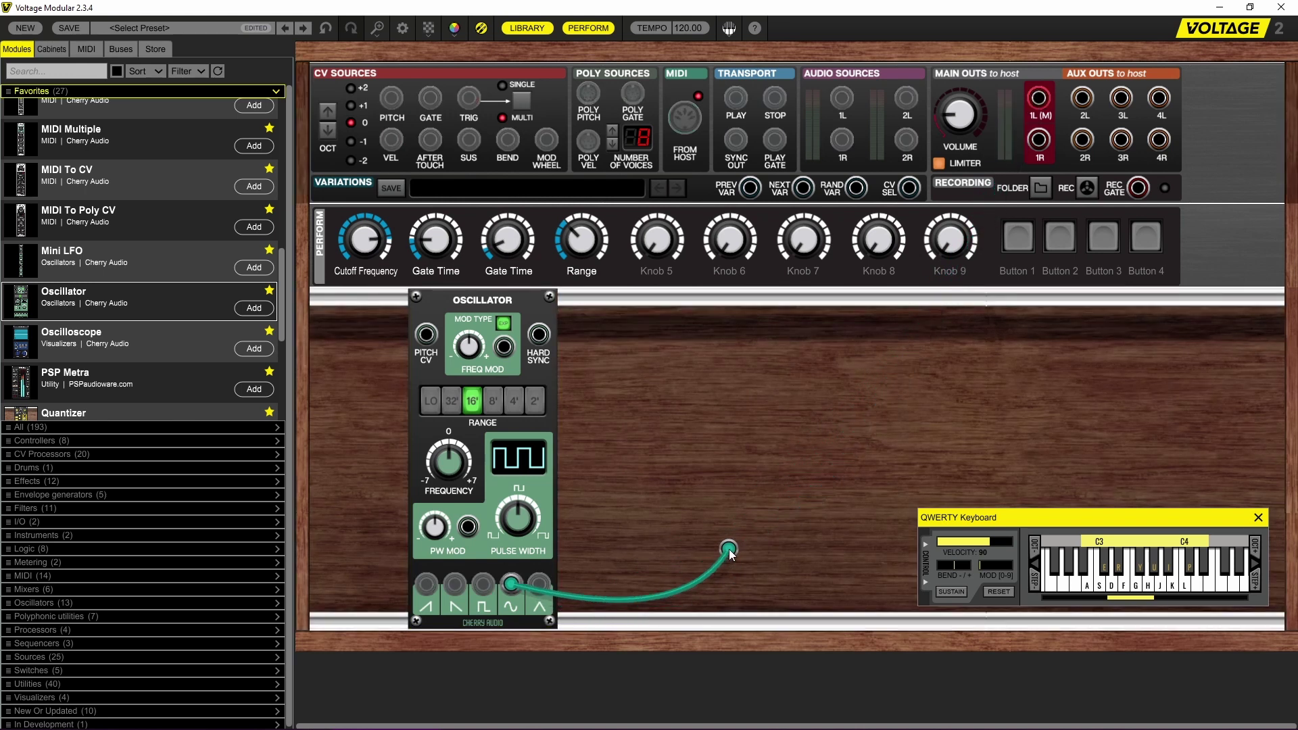
# Add an Amplifier module beside the oscillator and patch its negative output to main output 1L (M).
pyautogui.scroll(10, 98, 349)
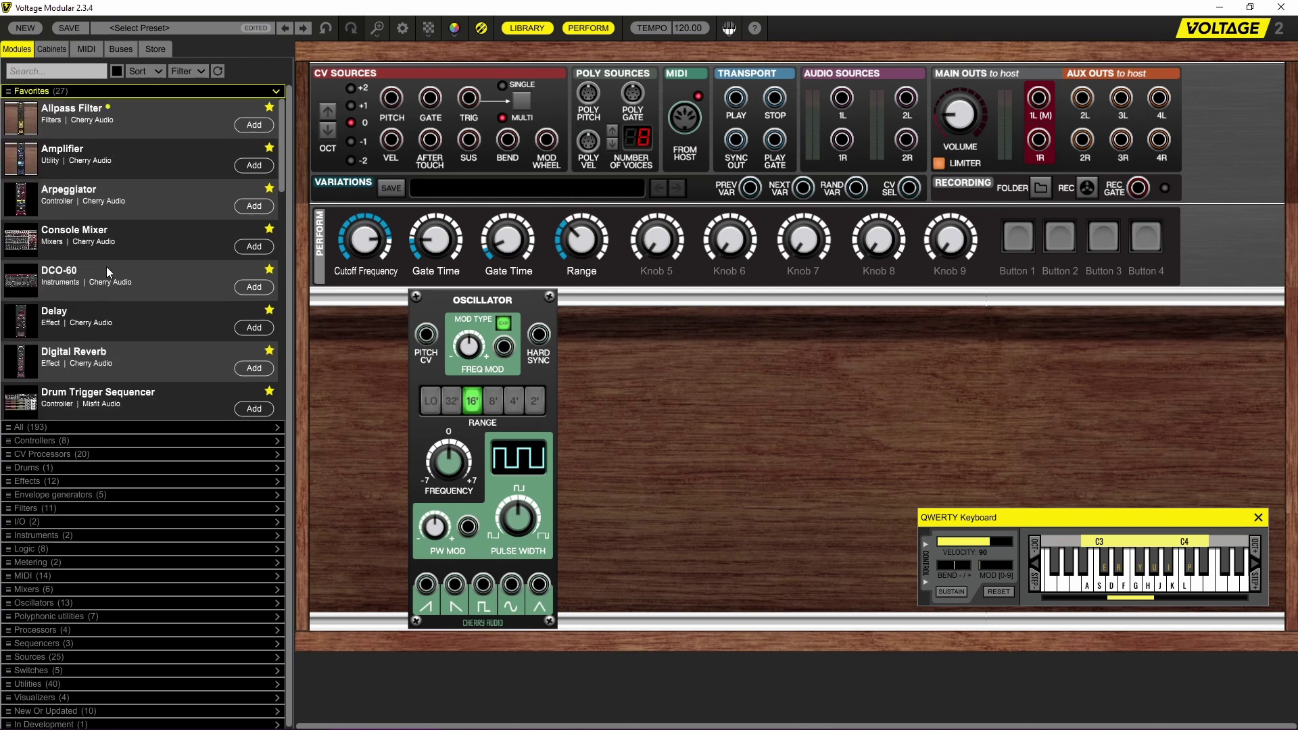
pyautogui.moveTo(27, 157); pyautogui.dragTo(711, 284)
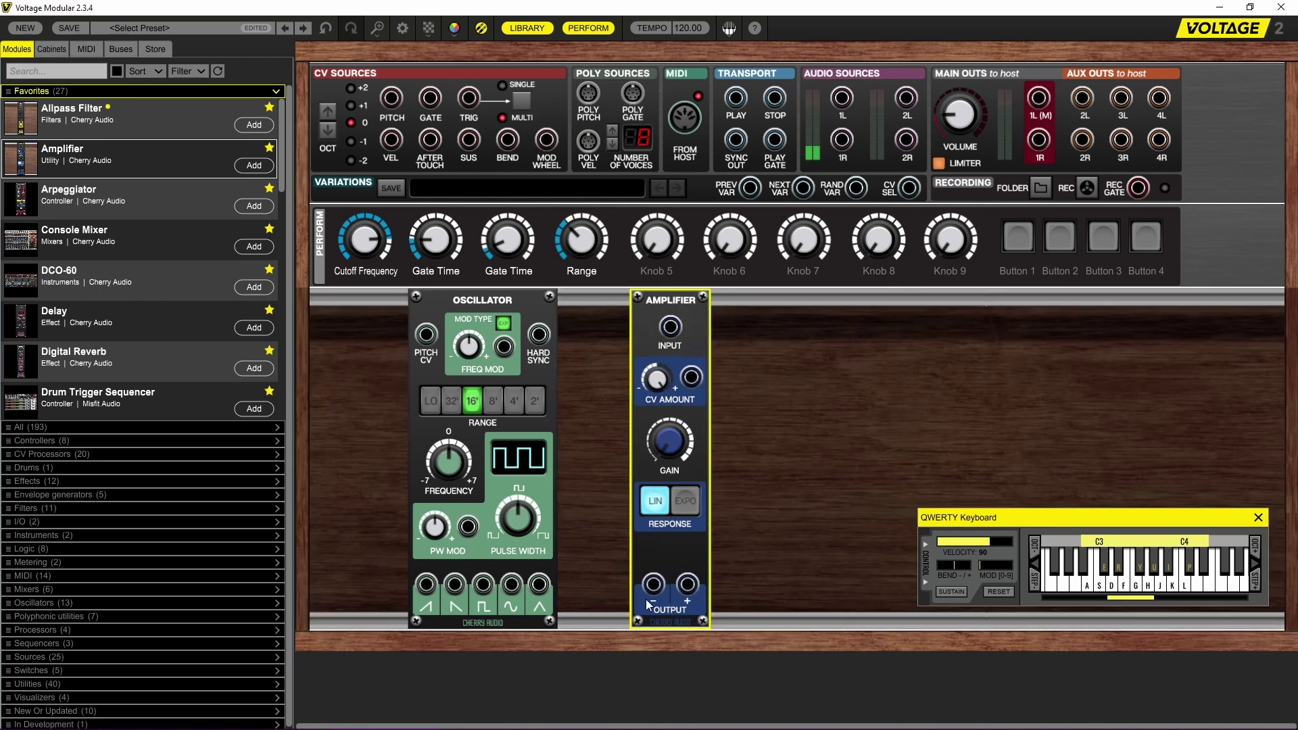
pyautogui.moveTo(653, 583); pyautogui.dragTo(1041, 98)
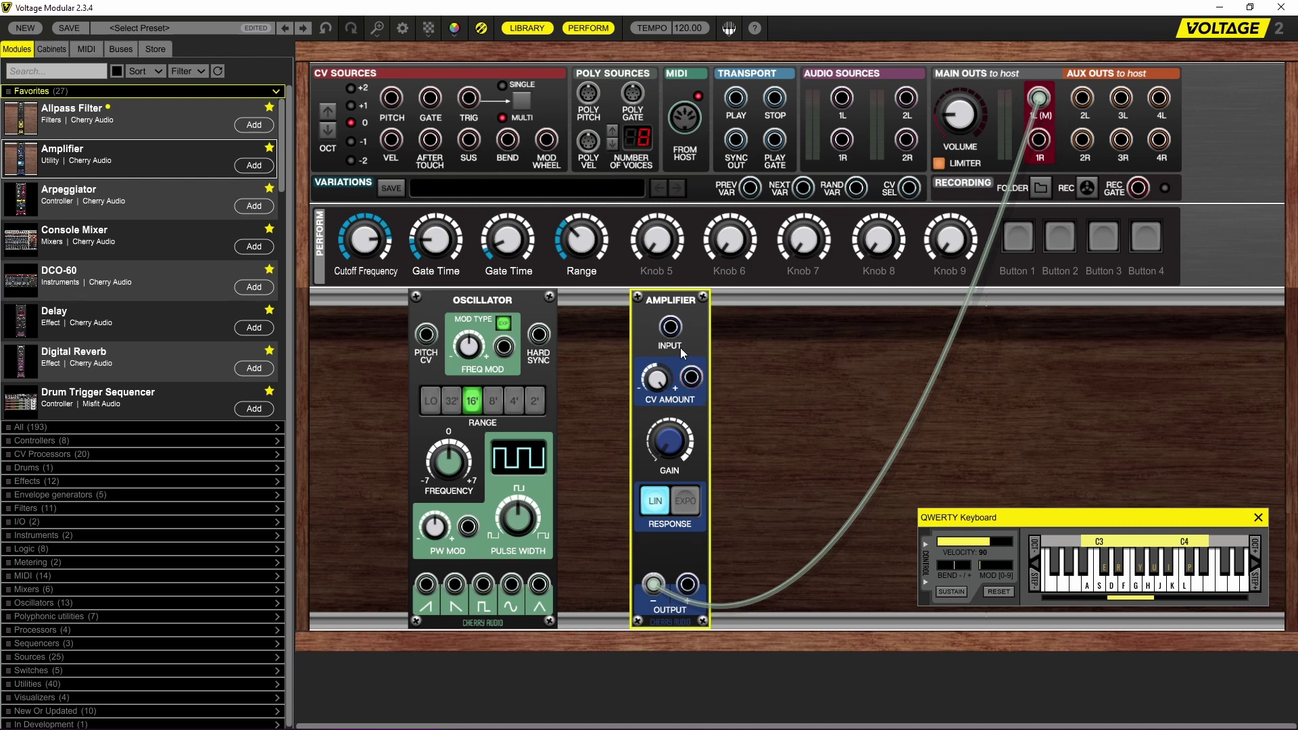
# Patch the amplifier's input to the oscillator's triangle output, move that cable end to the sine output, and turn the gain down.
pyautogui.moveTo(671, 328); pyautogui.dragTo(536, 590)
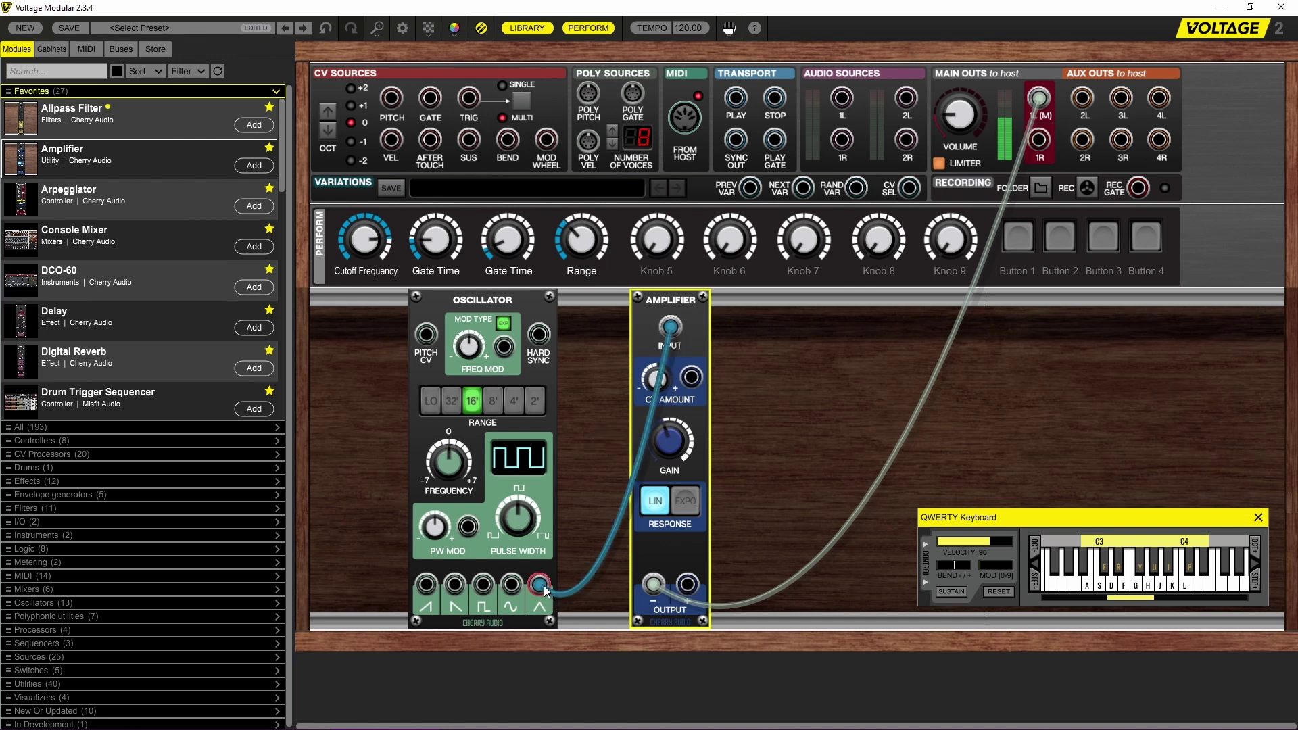
pyautogui.moveTo(541, 583); pyautogui.dragTo(513, 585)
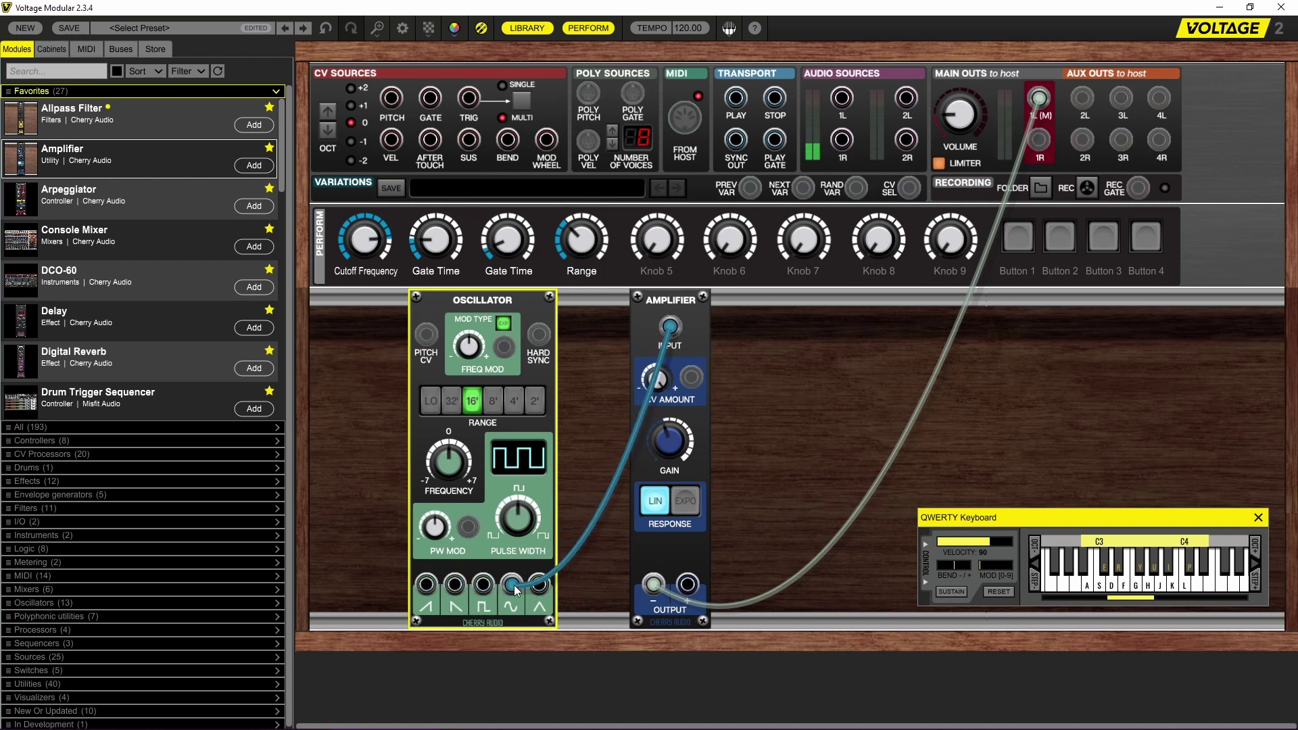
pyautogui.click(666, 433)
# Spread the two modules apart, with the oscillator at the cabinet's left end, and test two notes on the keyboard.
pyautogui.moveTo(685, 303); pyautogui.dragTo(781, 303)
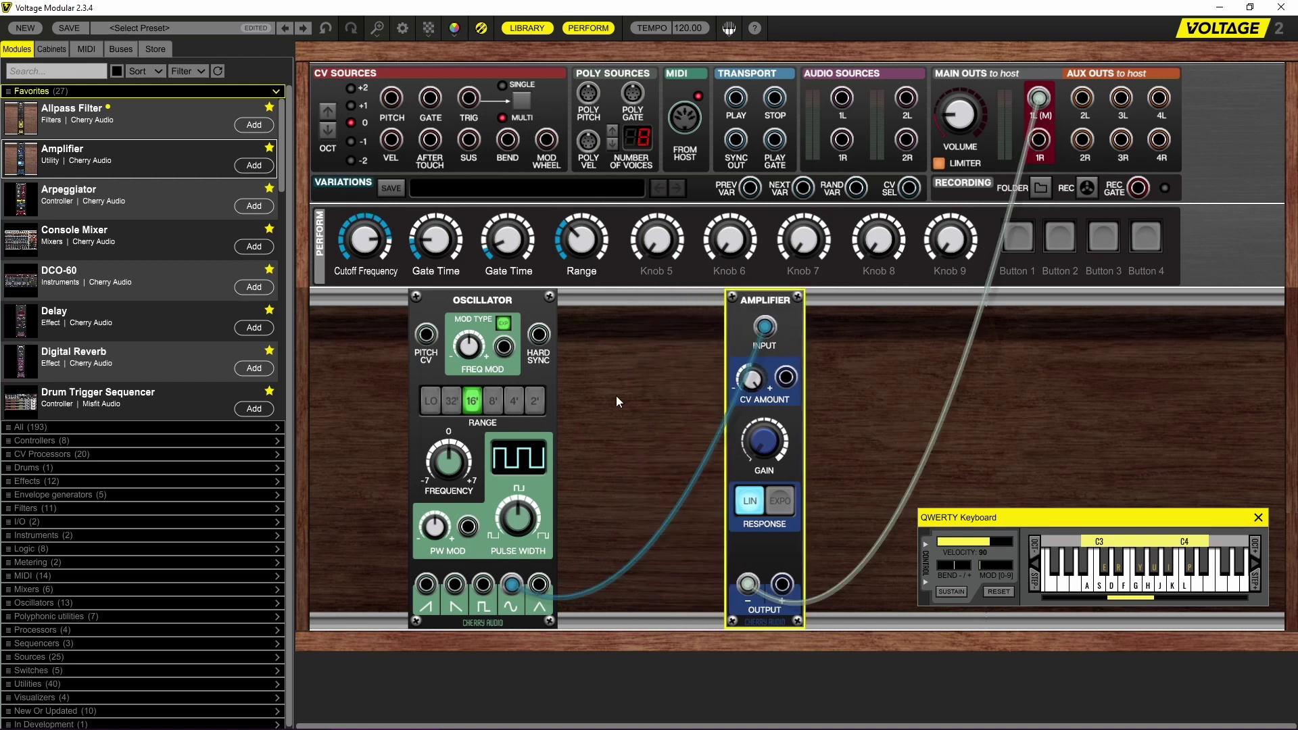
pyautogui.moveTo(520, 313); pyautogui.dragTo(422, 316)
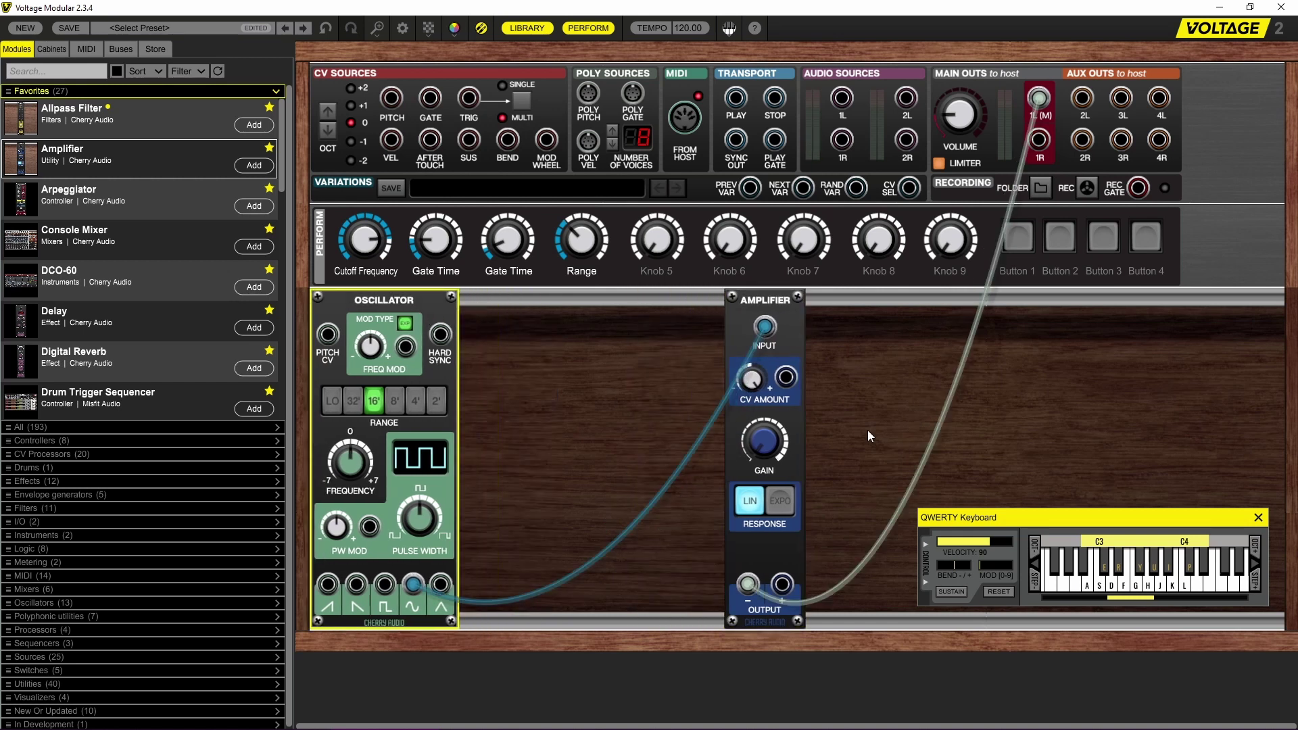
pyautogui.click(1092, 582)
pyautogui.click(1128, 589)
# Add an Envelope Generator from the favorites between the oscillator and the amplifier.
pyautogui.scroll(-5, 114, 269)
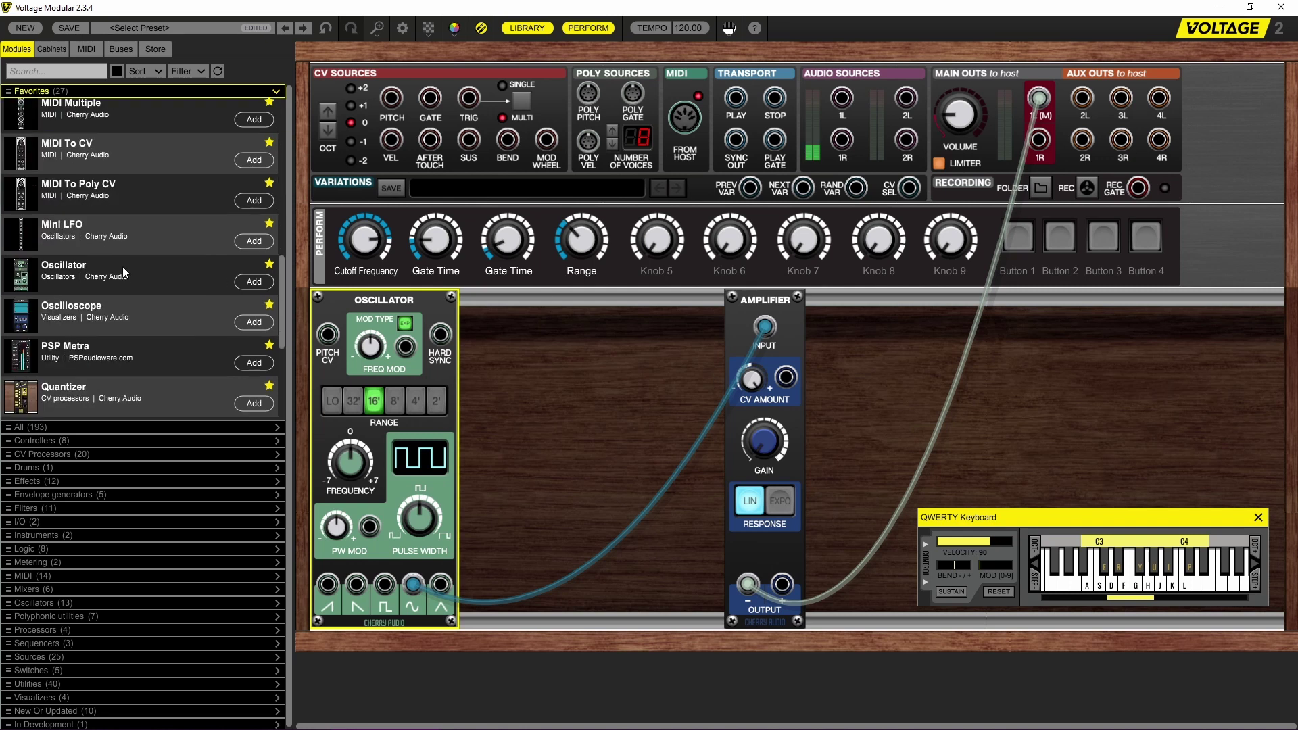
pyautogui.scroll(5, 124, 266)
pyautogui.scroll(-10, 114, 326)
pyautogui.scroll(7, 77, 325)
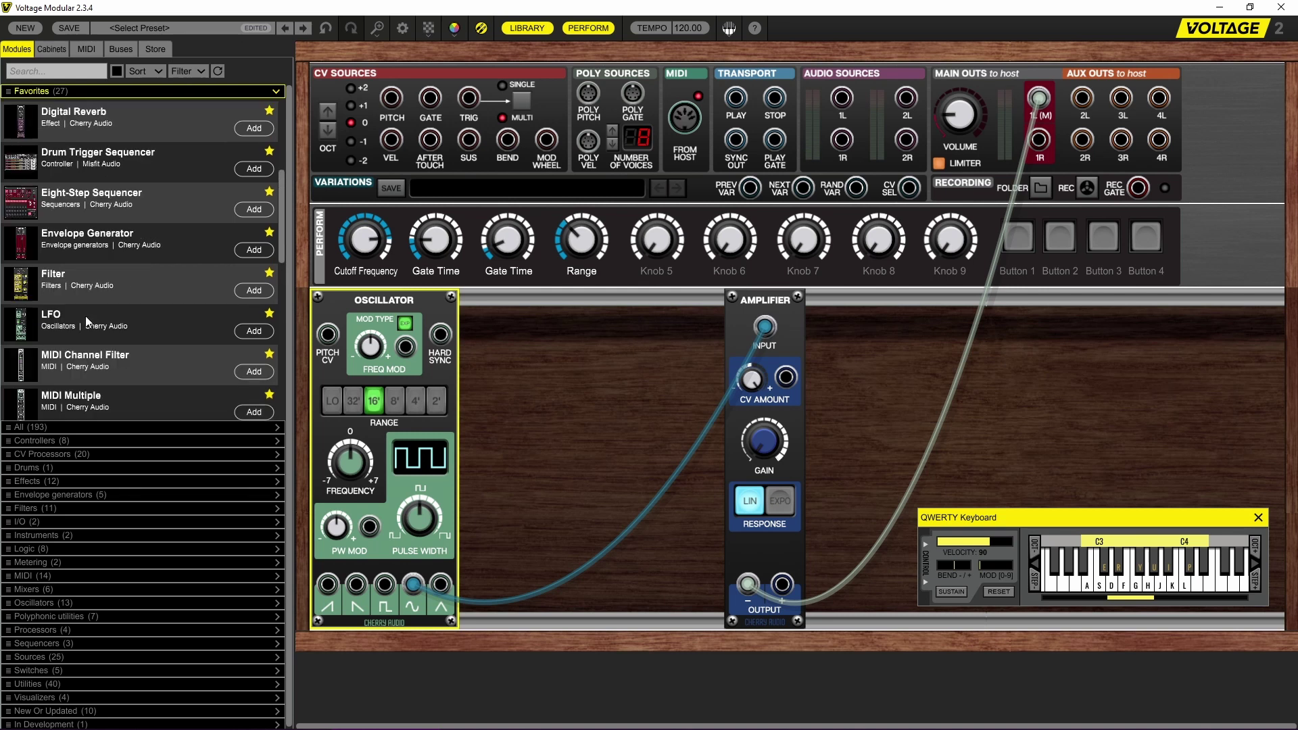
pyautogui.moveTo(59, 261); pyautogui.dragTo(559, 323)
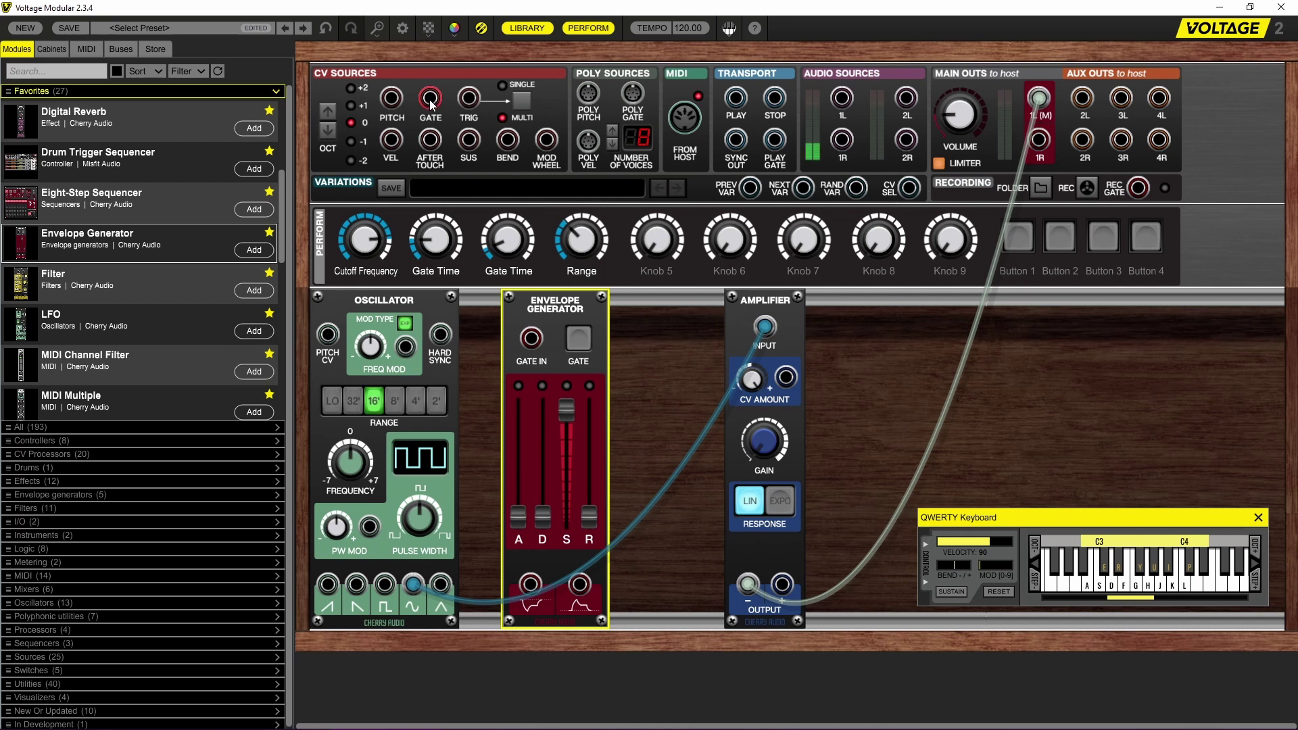
# Patch the Gate CV source to the envelope generator's Gate In, and its positive envelope output to the amplifier's CV amount input.
pyautogui.moveTo(430, 100); pyautogui.dragTo(531, 347)
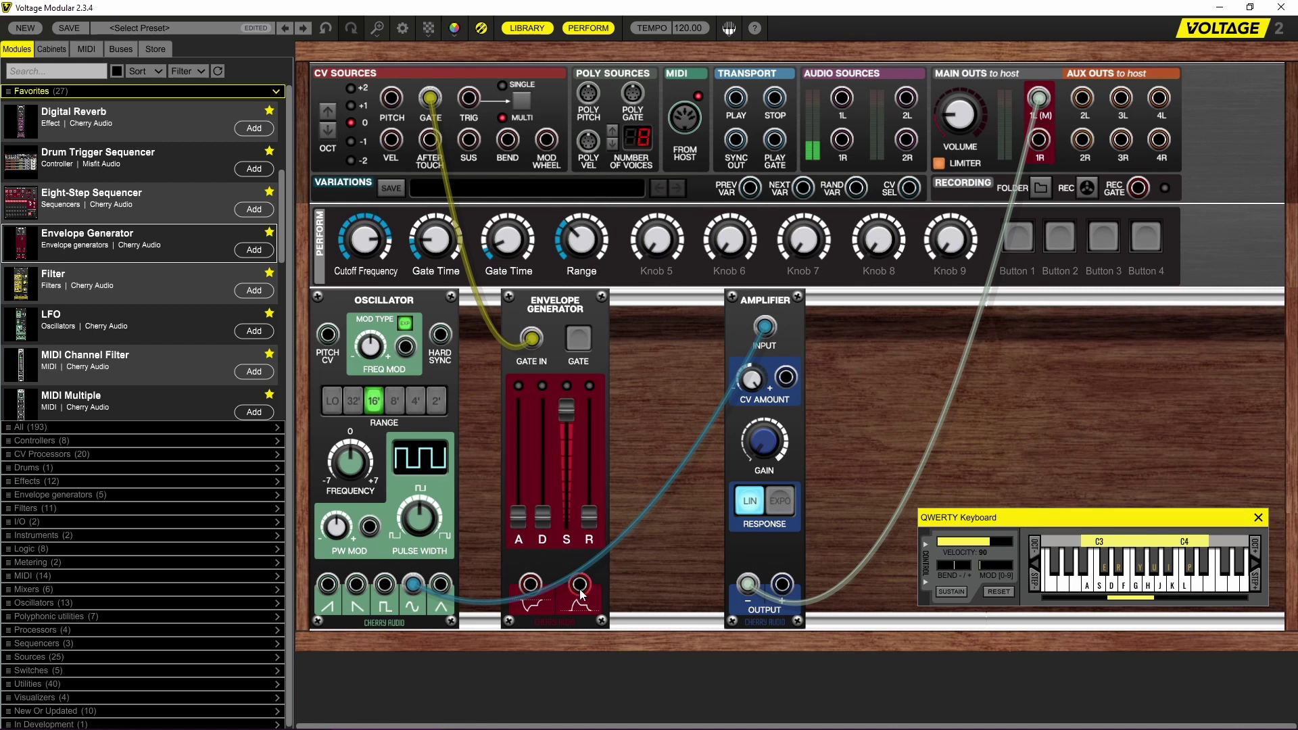
pyautogui.moveTo(579, 585); pyautogui.dragTo(786, 386)
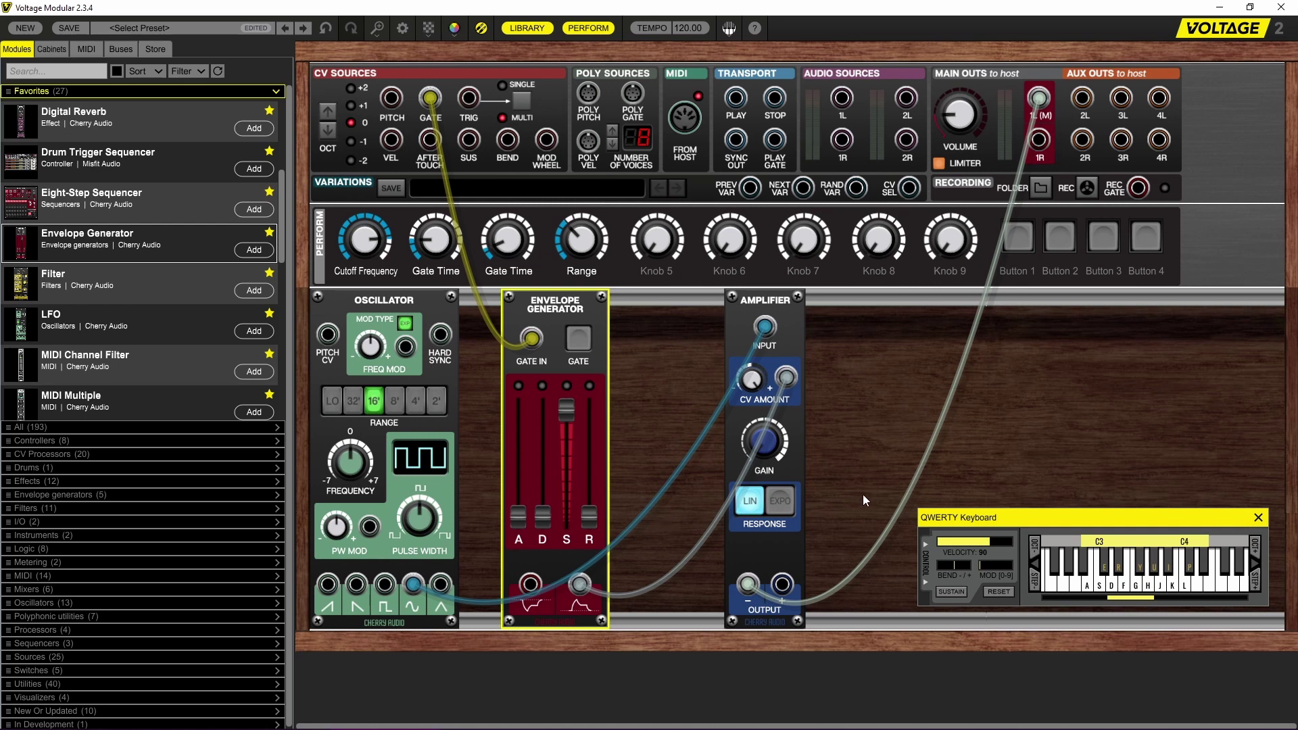
# Play a series of notes on the keyboard to test the envelope-gated sound.
pyautogui.press('a')
pyautogui.press('d')
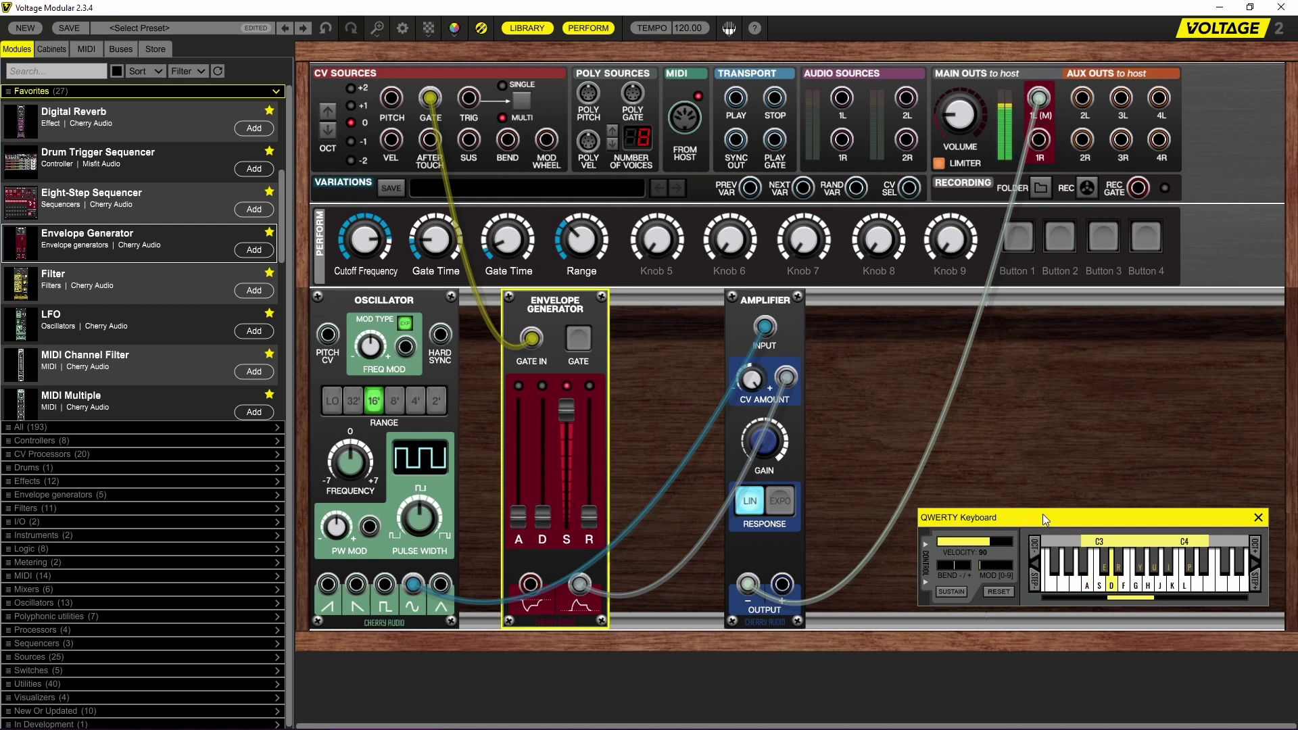
pyautogui.press('s')
pyautogui.press('f')
pyautogui.press('a')
pyautogui.press('s')
pyautogui.press('f')
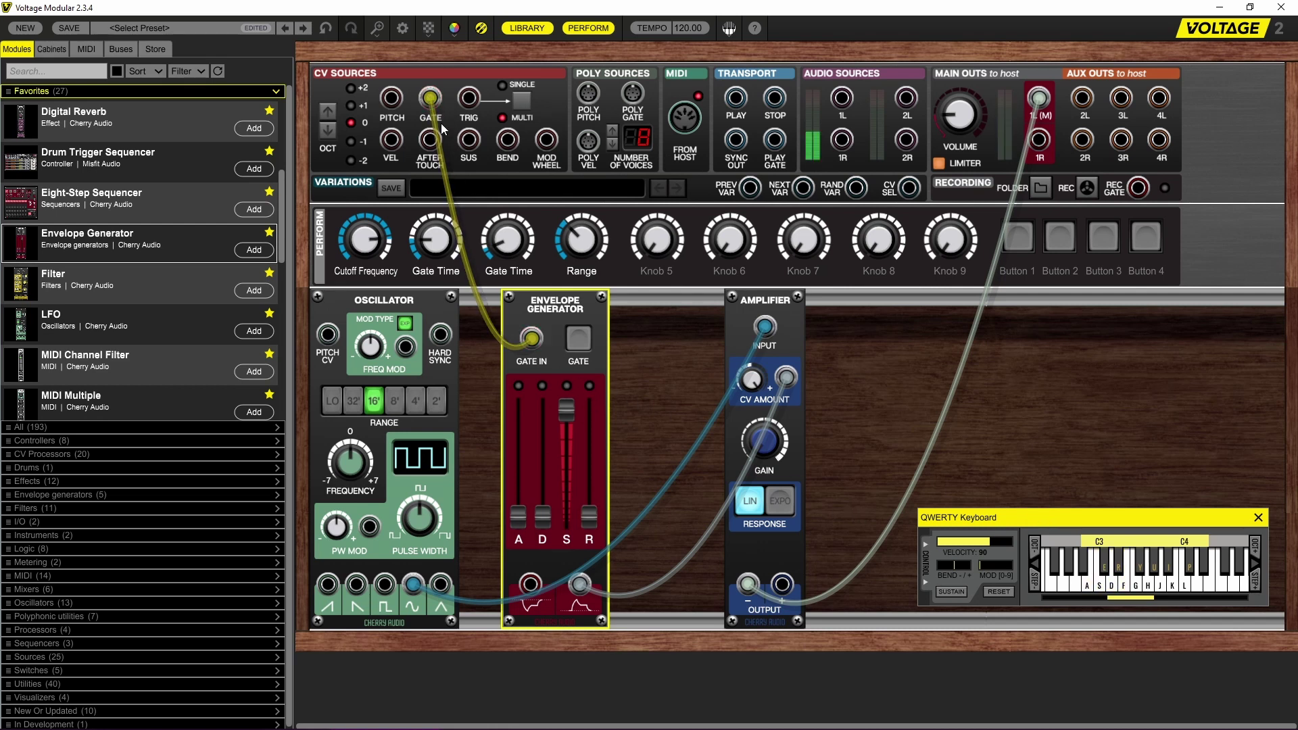
pyautogui.press('f')
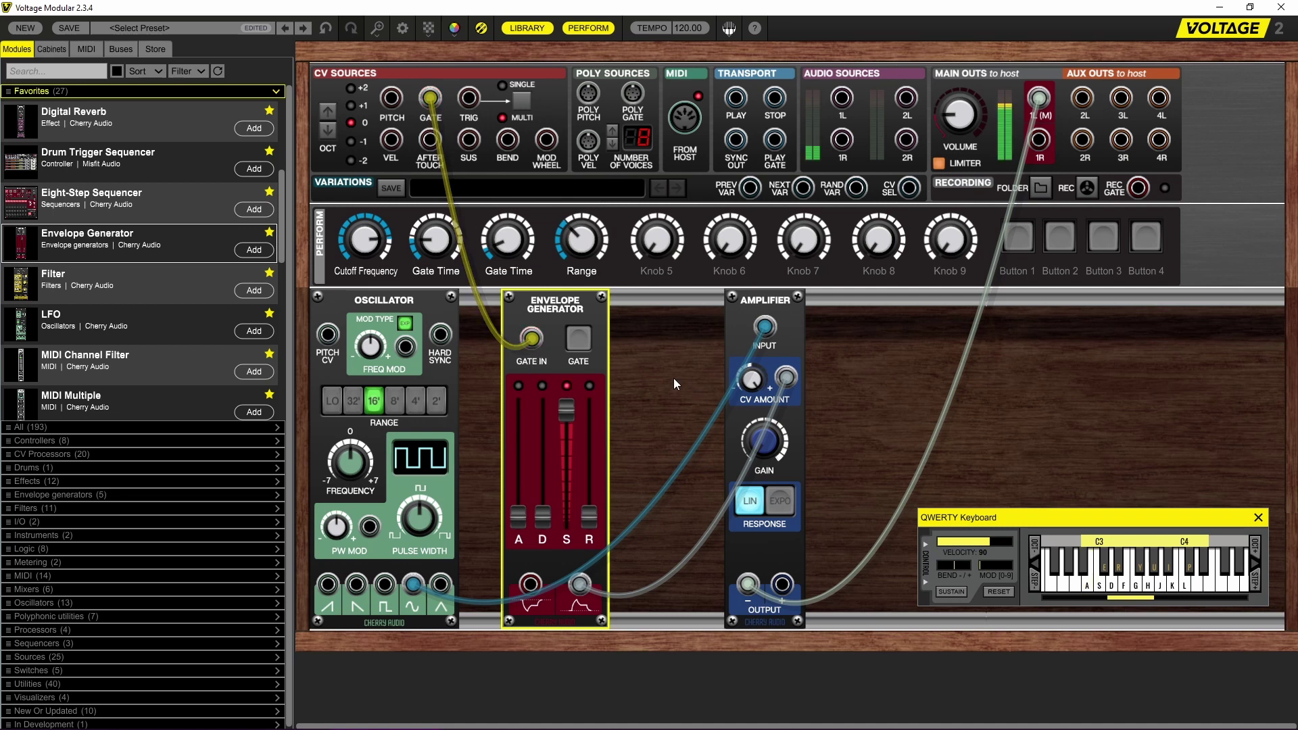
pyautogui.press('d')
pyautogui.press('d')
pyautogui.press('d')
pyautogui.press('d')
pyautogui.press('f')
pyautogui.press('f')
pyautogui.press('a')
pyautogui.press('a')
# Set the amplifier's CV amount to about 5.7% and play a longer run of notes on the keyboard.
pyautogui.click(756, 381)
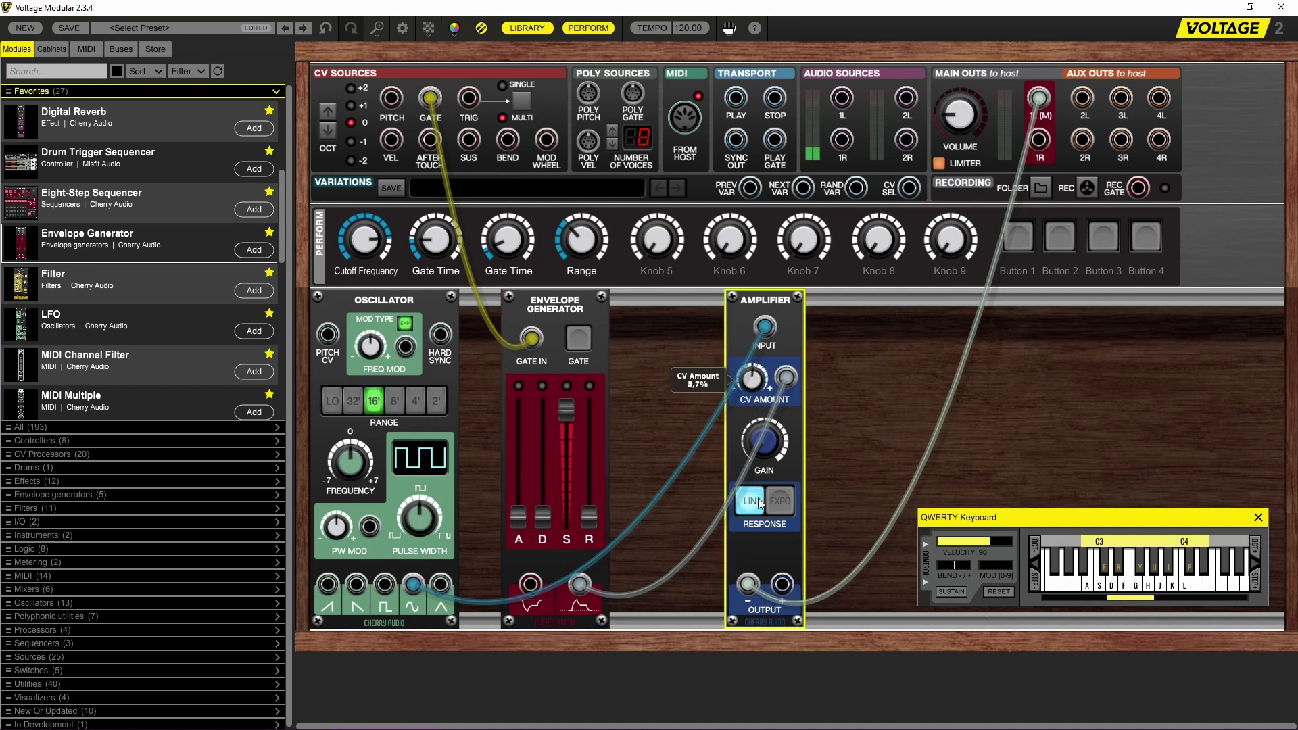
pyautogui.press('a')
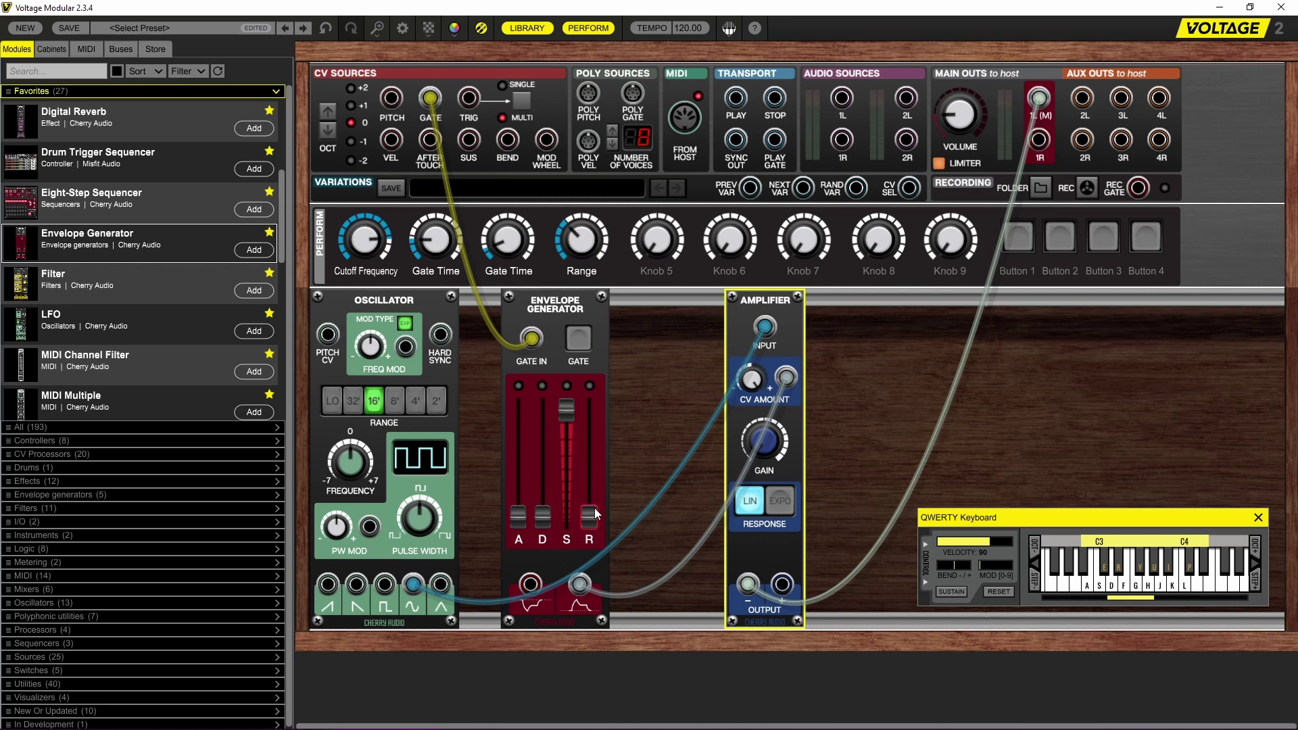
pyautogui.moveTo(594, 500)
pyautogui.press('d')
pyautogui.press('a')
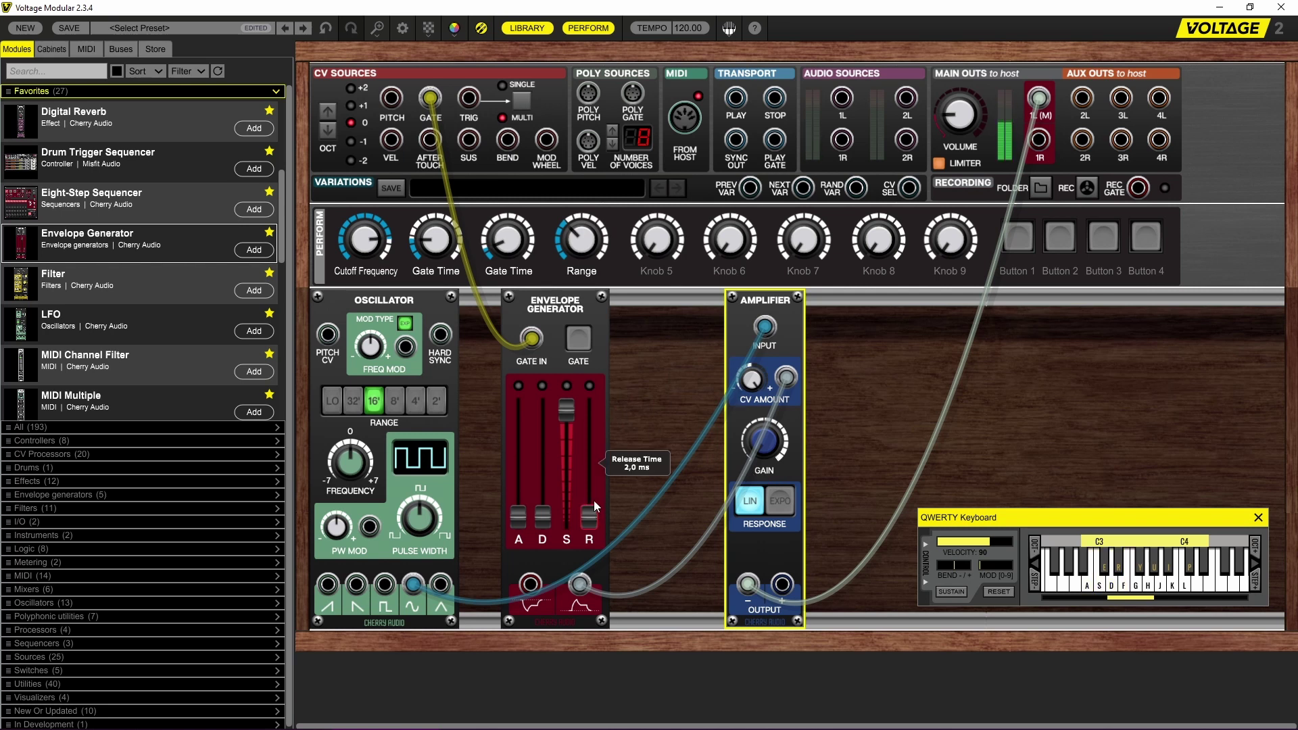
pyautogui.press('s')
pyautogui.press('f')
pyautogui.press('g')
pyautogui.press('h')
pyautogui.press('h')
pyautogui.press('f')
pyautogui.press('g')
pyautogui.press('a')
pyautogui.press('s')
pyautogui.press('d')
pyautogui.press('f')
pyautogui.press('f')
pyautogui.press('a')
pyautogui.press('s')
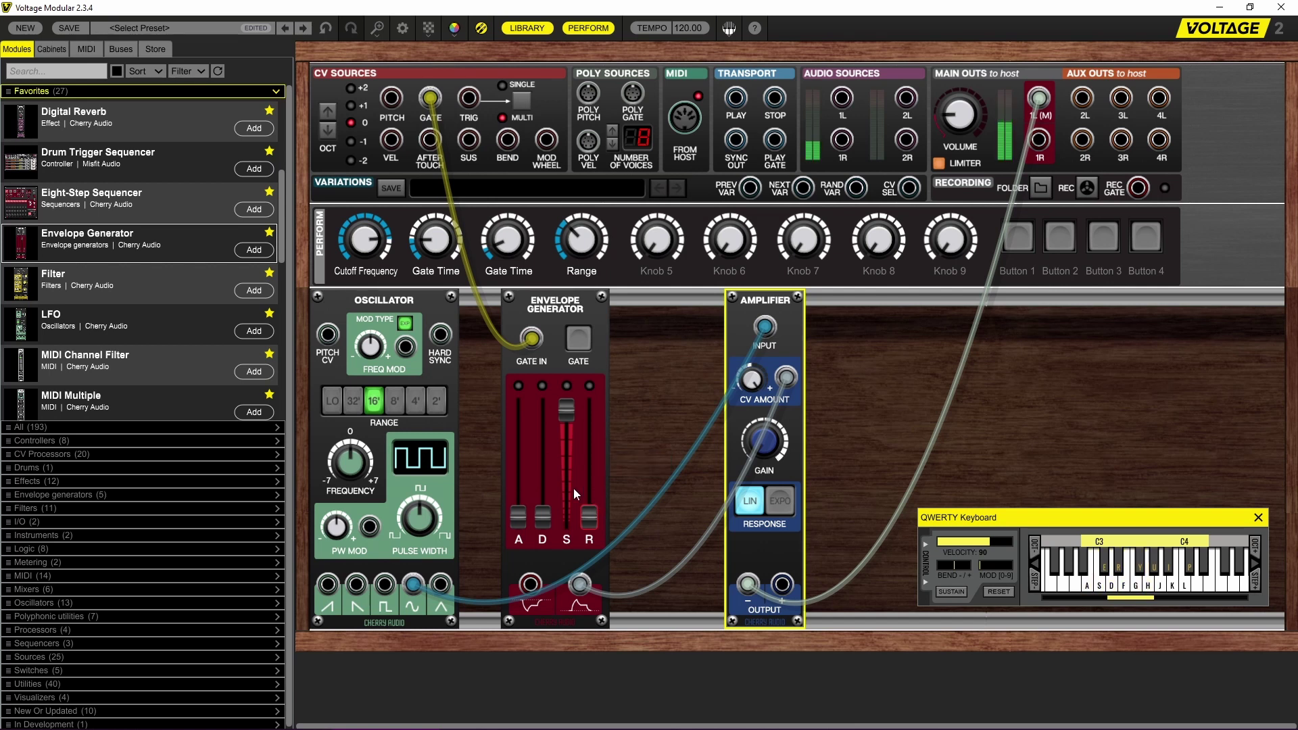
# Patch the Pitch CV source to the oscillator's Pitch CV input and play different notes to test pitch tracking.
pyautogui.click(394, 106)
pyautogui.moveTo(395, 106); pyautogui.dragTo(334, 338)
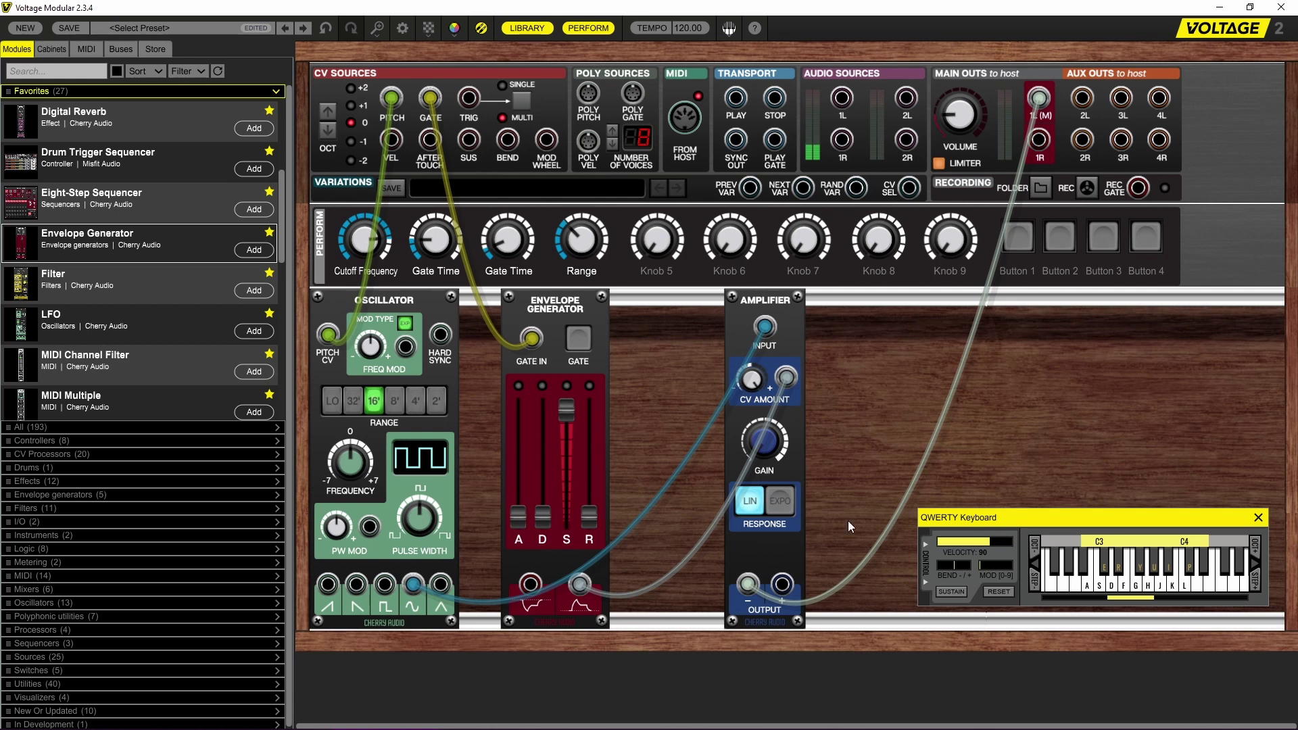
pyautogui.press('a')
pyautogui.press('f')
pyautogui.press('d')
pyautogui.press('s')
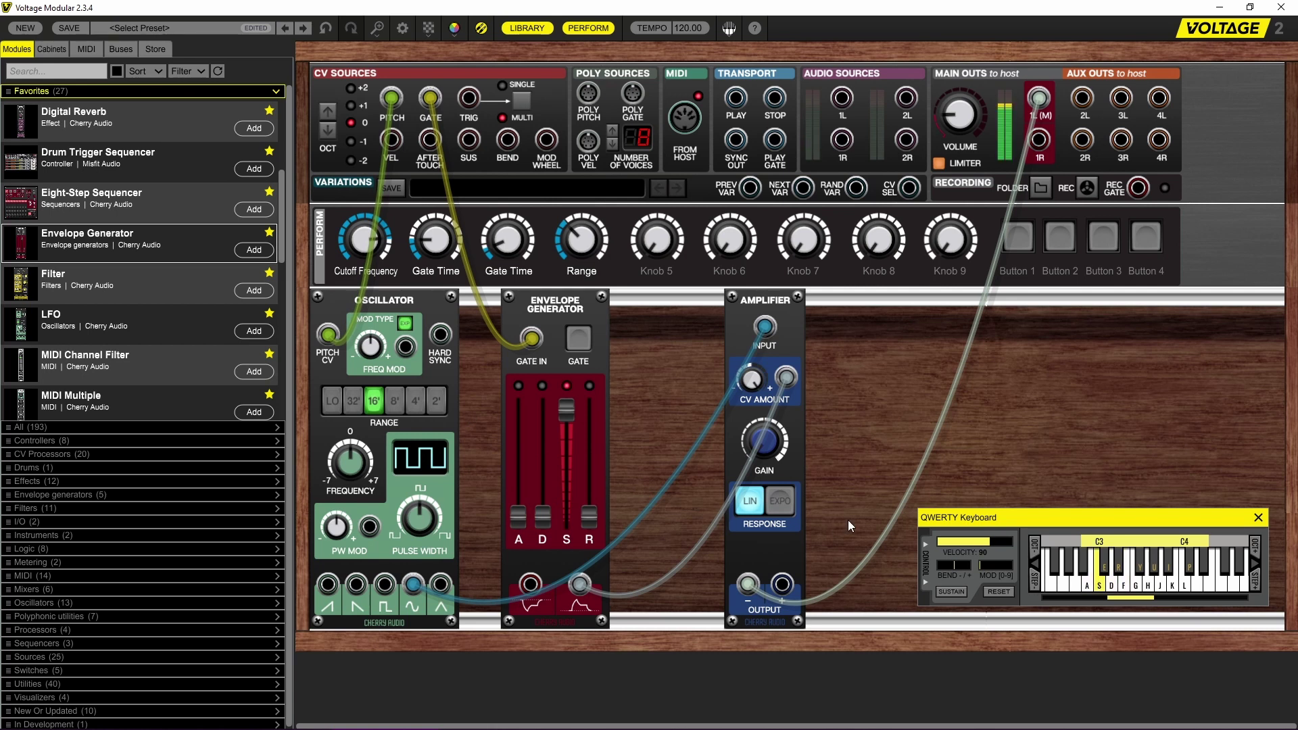
pyautogui.press('f')
pyautogui.press('g')
pyautogui.press('h')
# Move the envelope generator up against the amplifier and the oscillator up against the envelope generator, and play a melody.
pyautogui.moveTo(561, 303); pyautogui.dragTo(676, 302)
pyautogui.moveTo(428, 306); pyautogui.dragTo(574, 306)
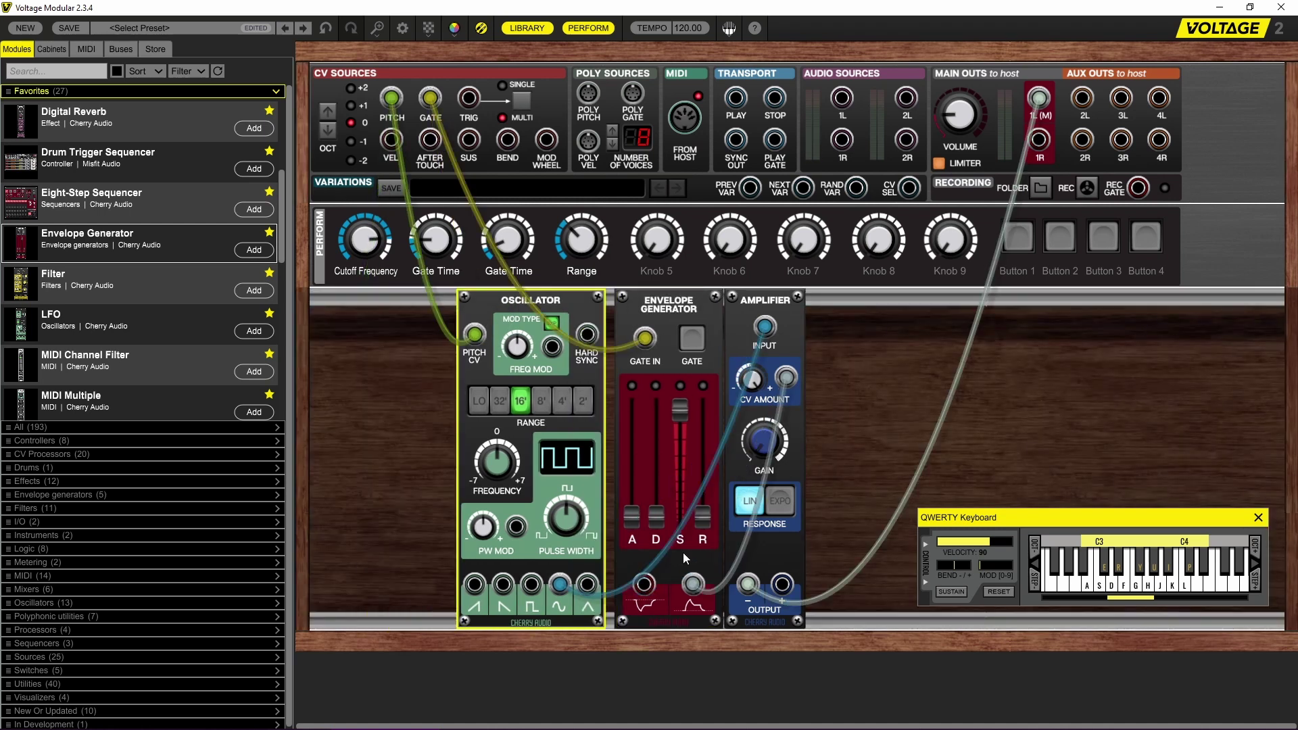
pyautogui.press('a')
pyautogui.press('s')
pyautogui.press('f')
pyautogui.press('d')
pyautogui.press('g')
pyautogui.press('a')
pyautogui.press('s')
pyautogui.press('d')
pyautogui.press('f')
pyautogui.press('s')
pyautogui.press('d')
pyautogui.moveTo(531, 301); pyautogui.dragTo(538, 301)
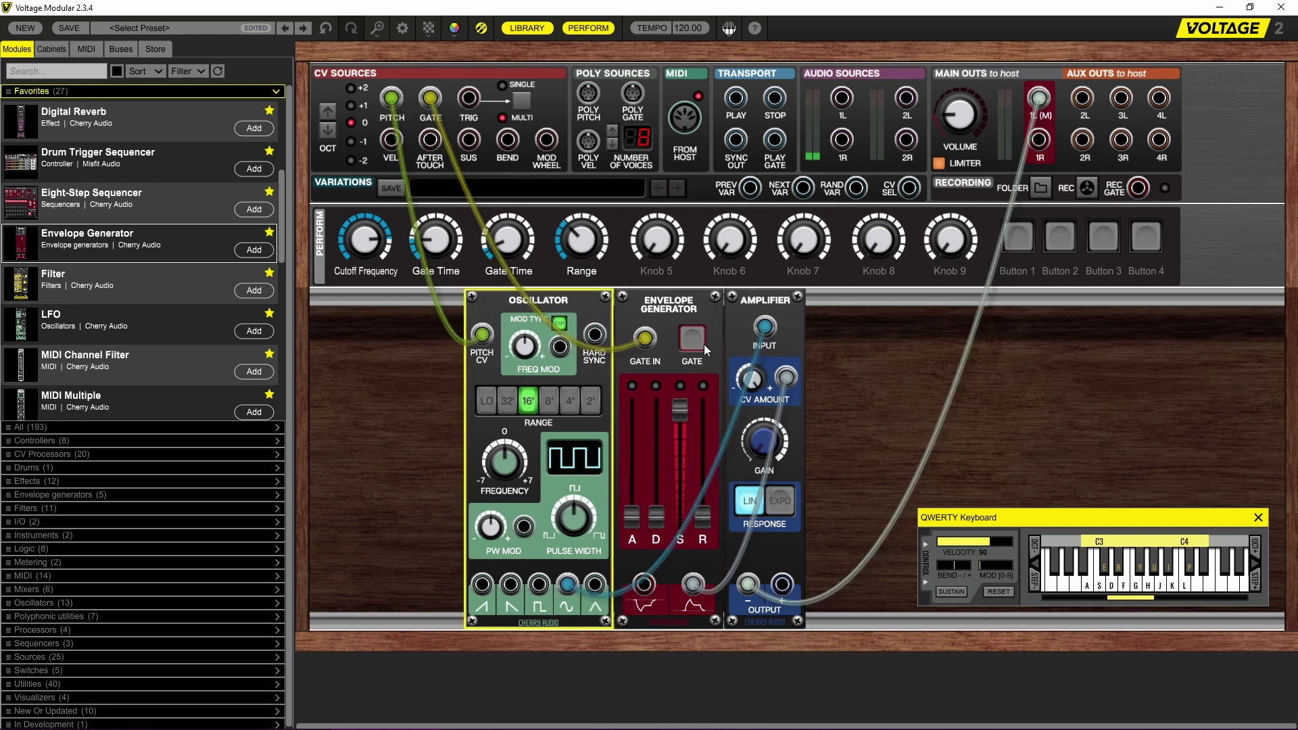
# Play notes through the sine output, and move the amplifier's input cable to the oscillator's triangle output.
pyautogui.press('a')
pyautogui.press('s')
pyautogui.press('d')
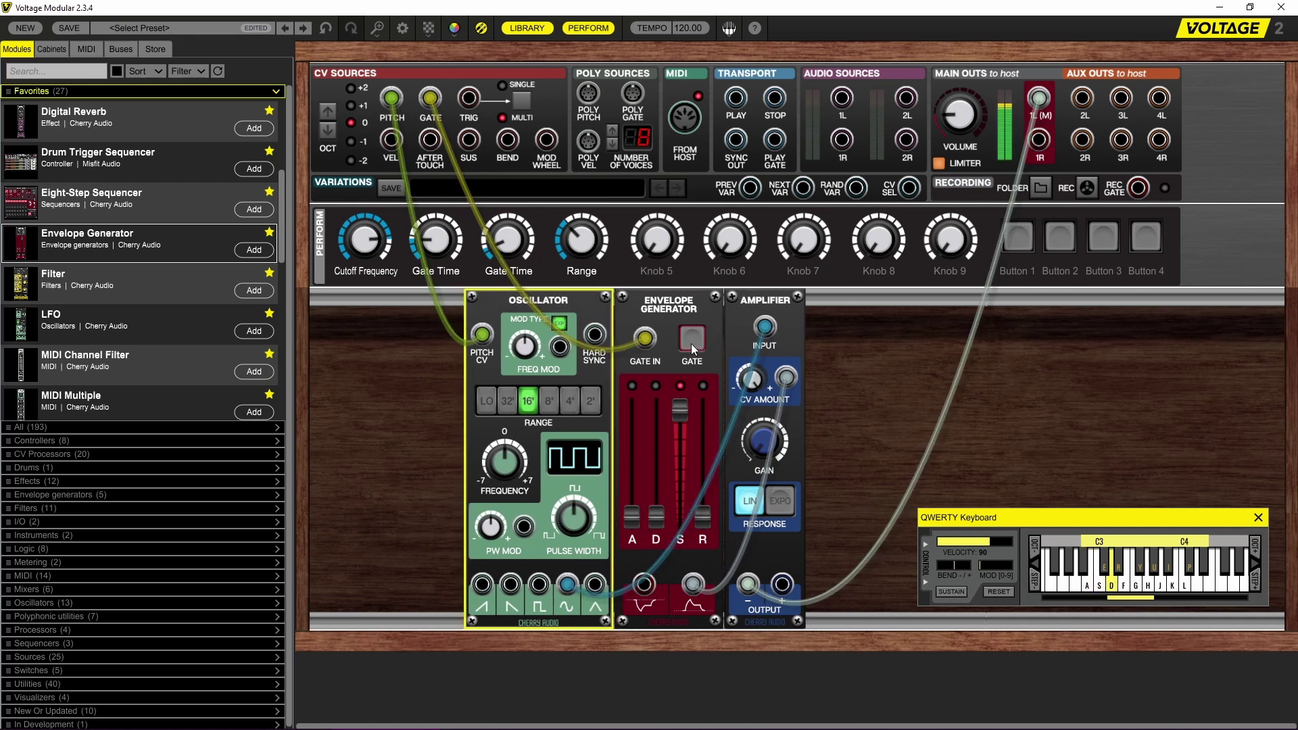
pyautogui.press('f')
pyautogui.moveTo(570, 586); pyautogui.dragTo(594, 587)
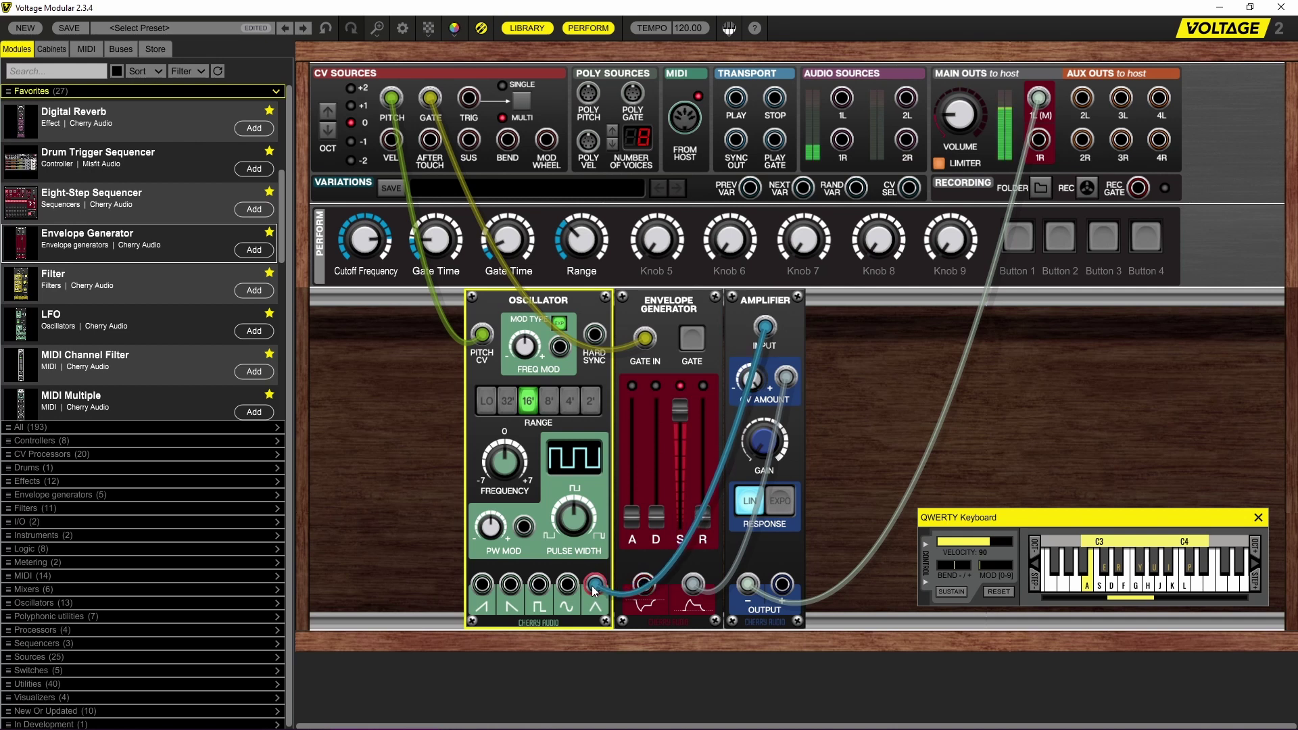
pyautogui.press('d')
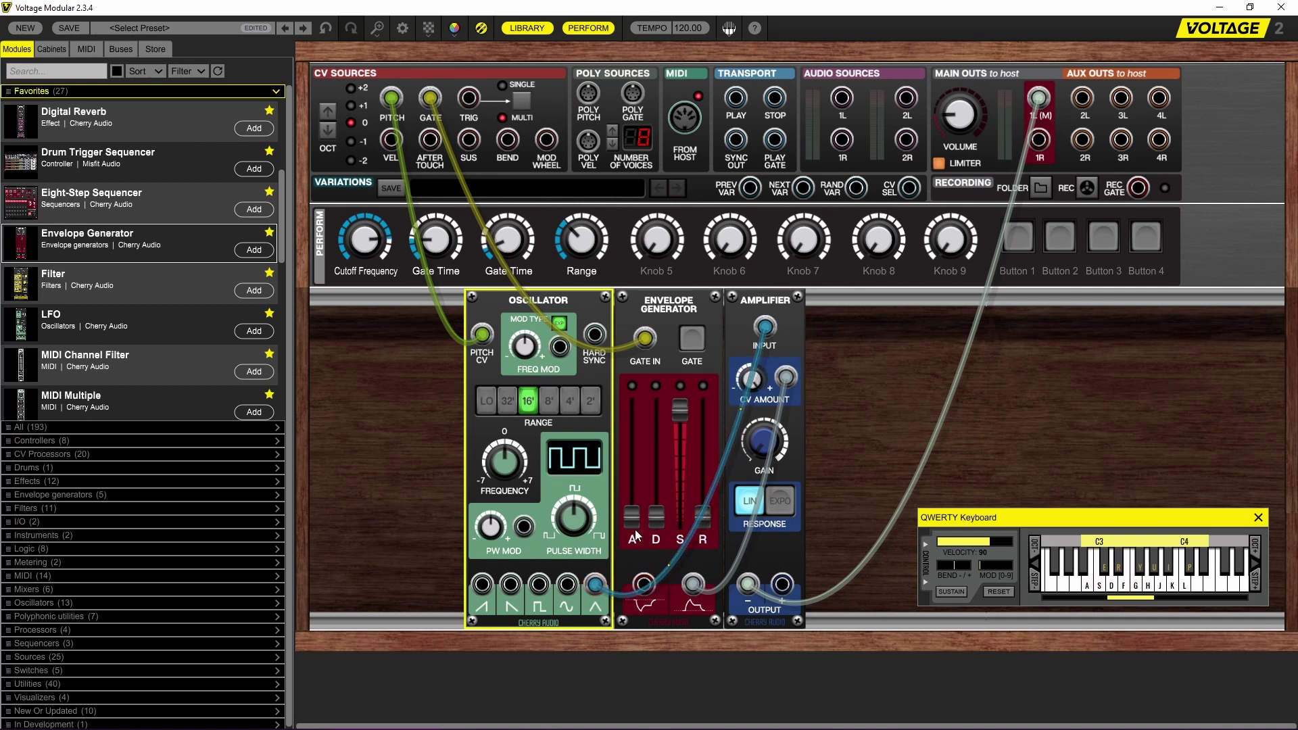
# Raise the envelope's decay to maximum and its attack time to 3101.9 ms, testing with held notes.
pyautogui.moveTo(669, 519); pyautogui.dragTo(685, 339)
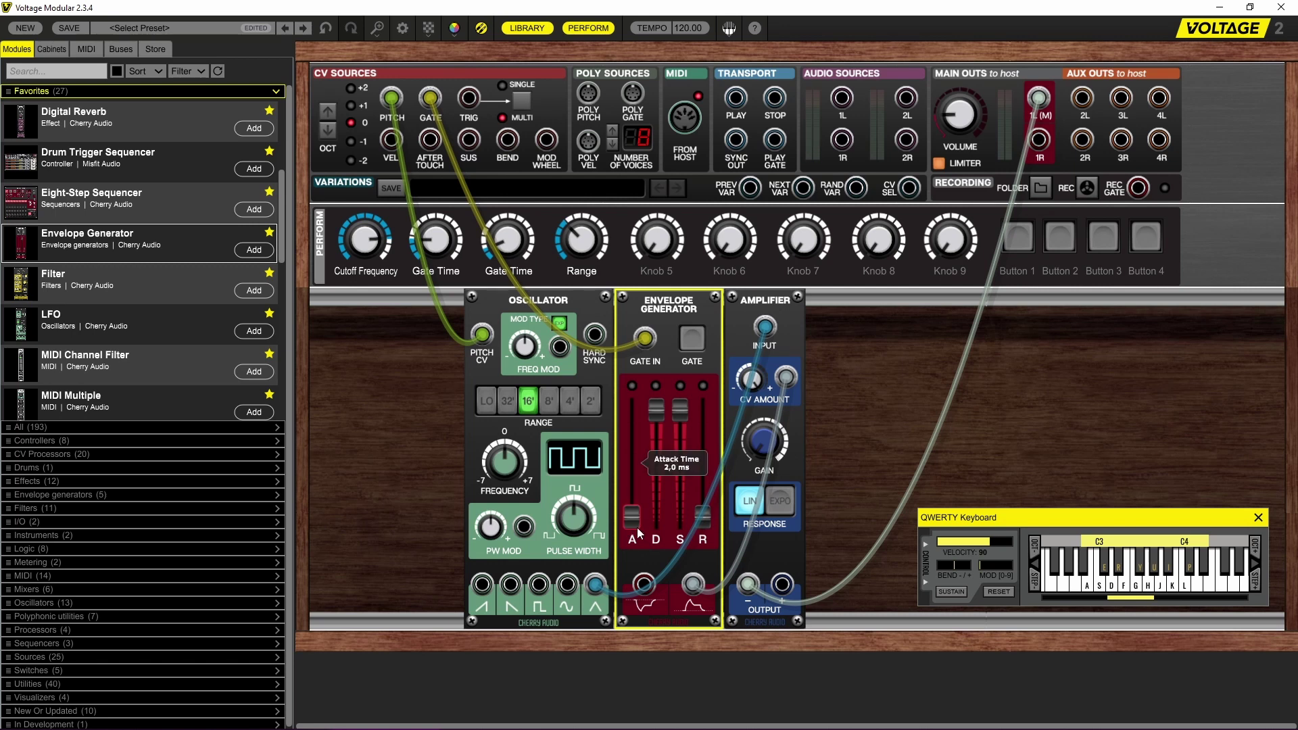
pyautogui.moveTo(636, 528); pyautogui.dragTo(637, 440)
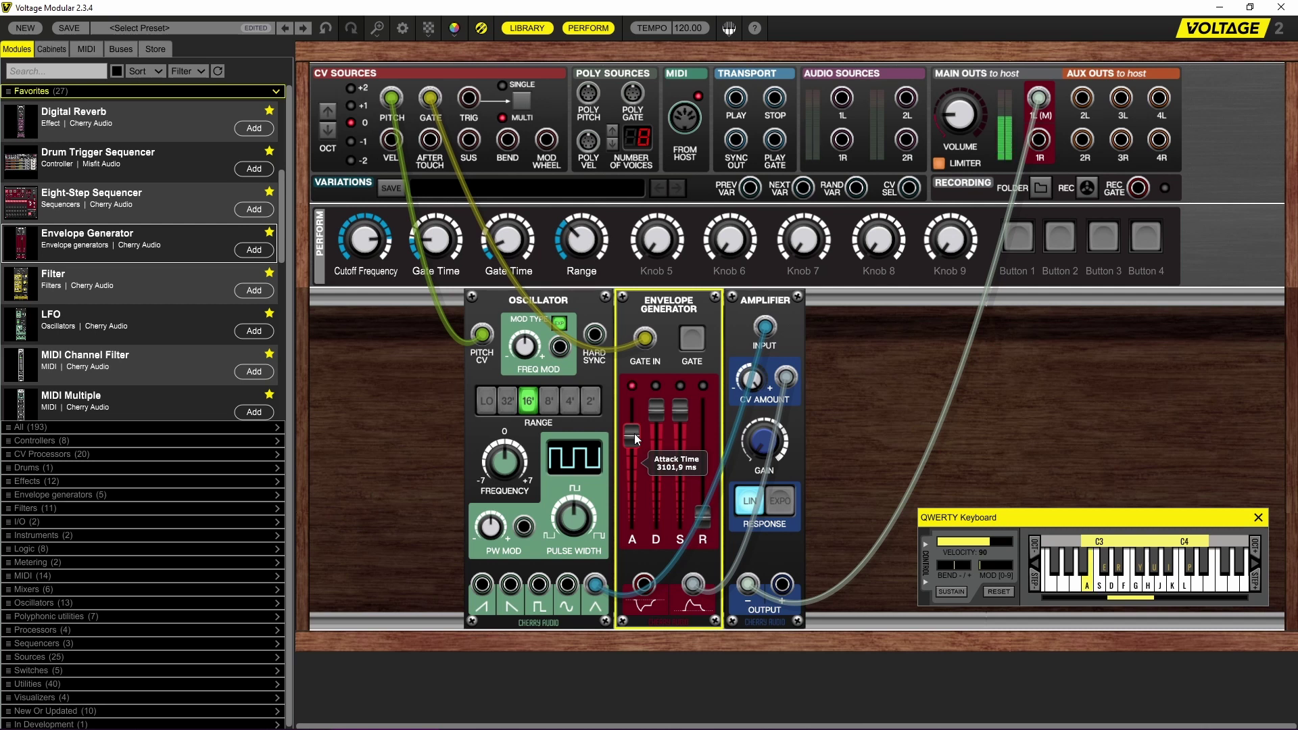
pyautogui.press('d')
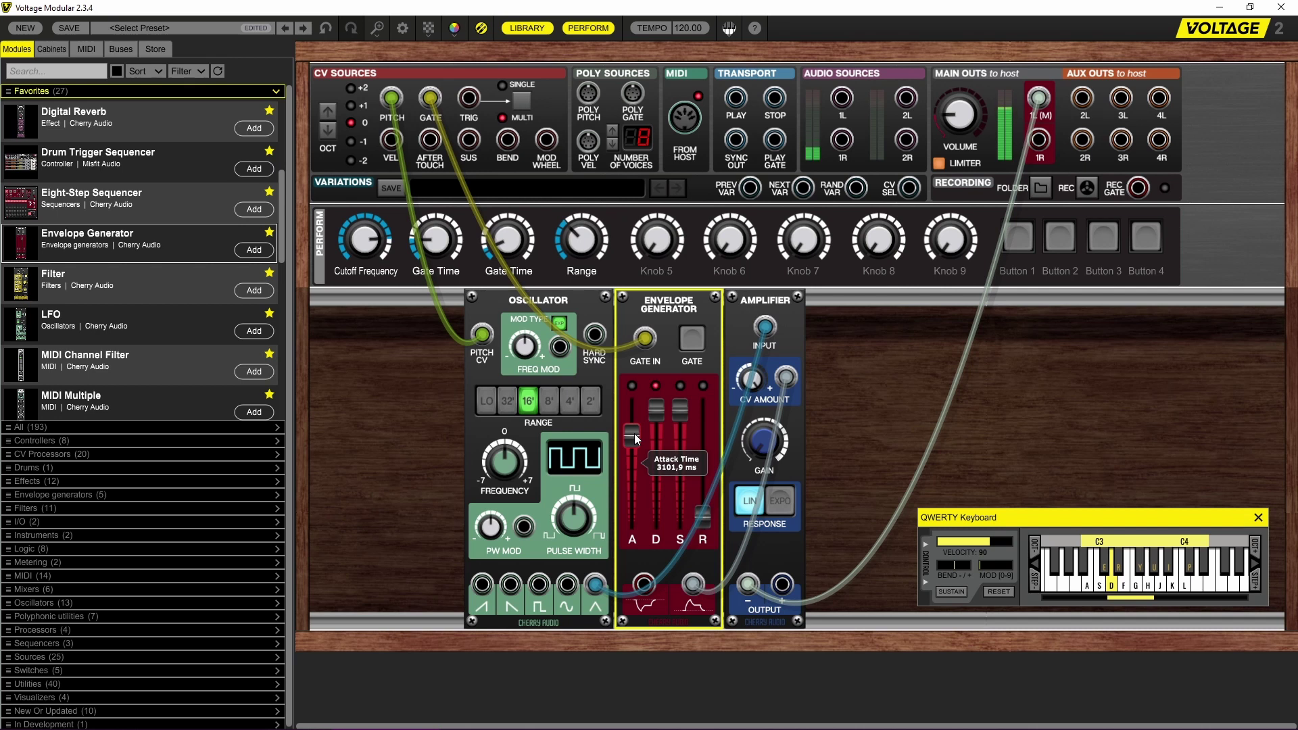
pyautogui.press('a')
pyautogui.press('s')
# Shorten the envelope's attack and raise its release time to about 7526.7 ms, testing with single notes.
pyautogui.moveTo(635, 439); pyautogui.dragTo(710, 428)
pyautogui.press('f')
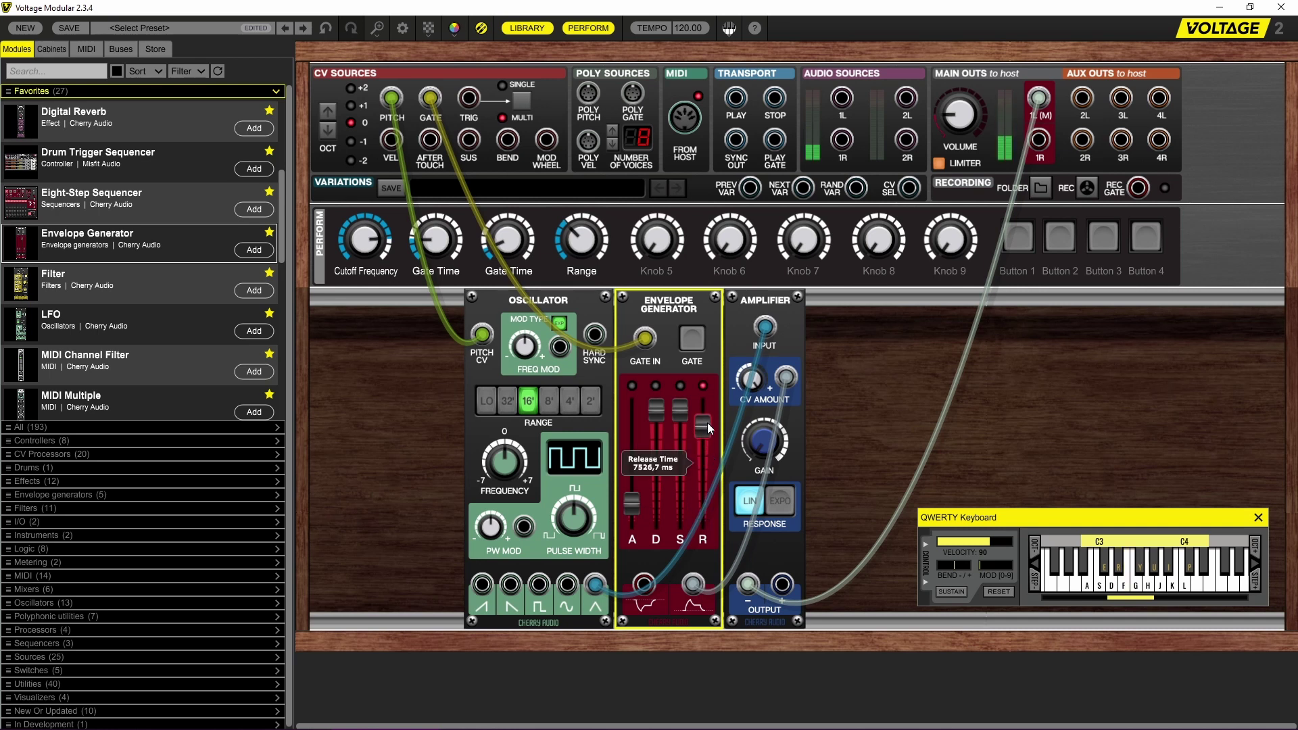
pyautogui.press('f')
pyautogui.press('d')
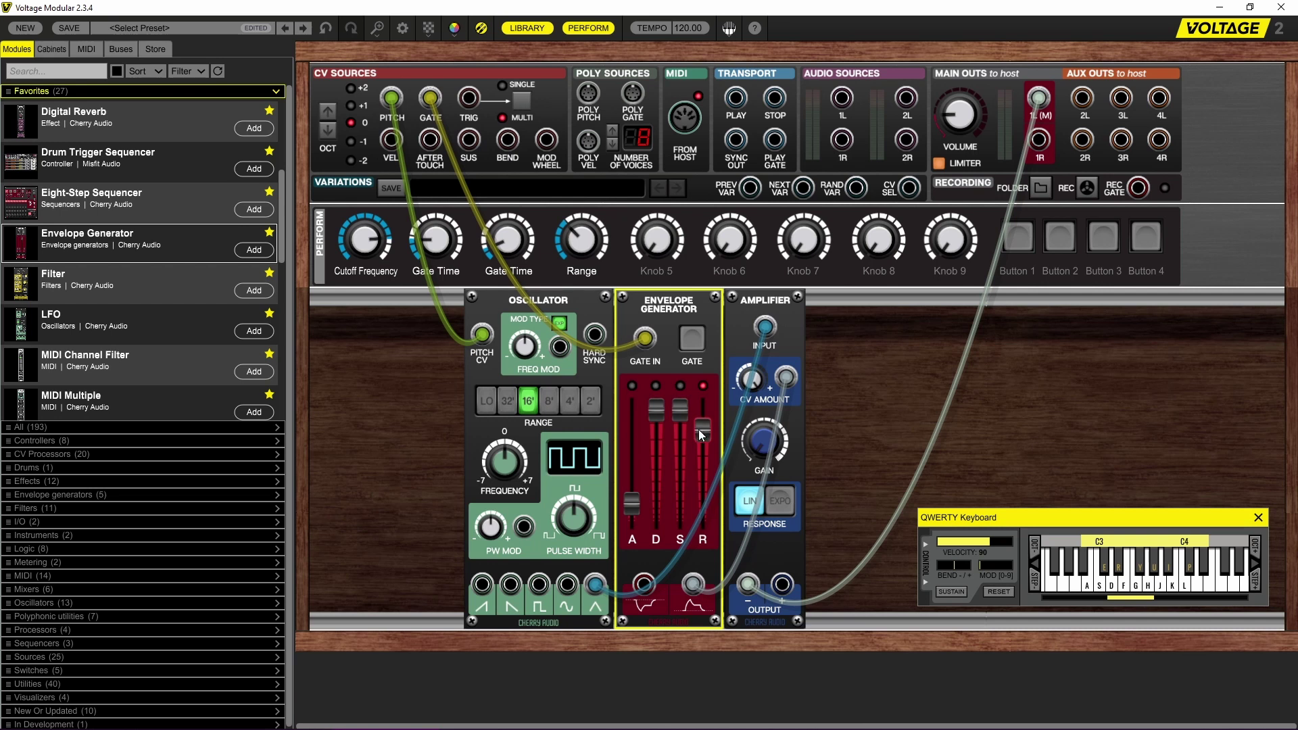
# Lower the envelope's release to a short setting near the slider's low end and play several notes.
pyautogui.moveTo(699, 428); pyautogui.dragTo(694, 502)
pyautogui.press('d')
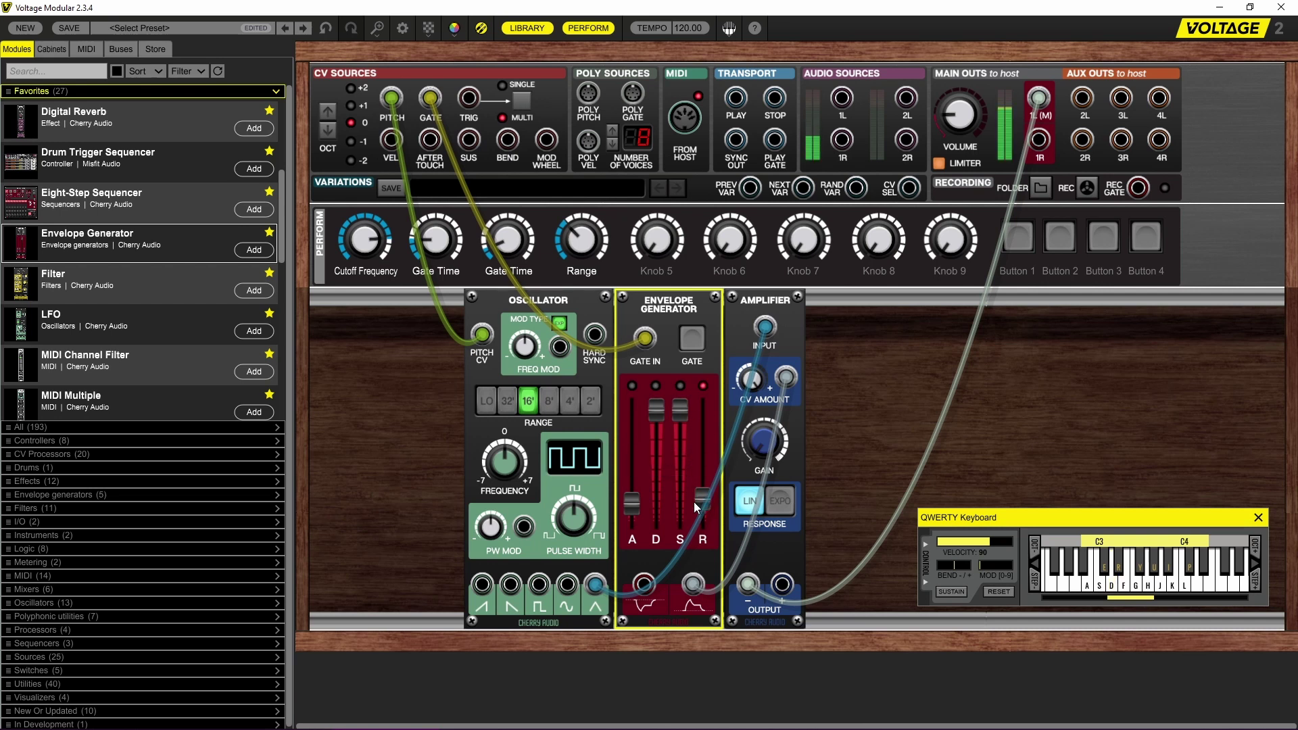
pyautogui.press('f')
pyautogui.press('d')
pyautogui.press('s')
pyautogui.press('f')
pyautogui.press('g')
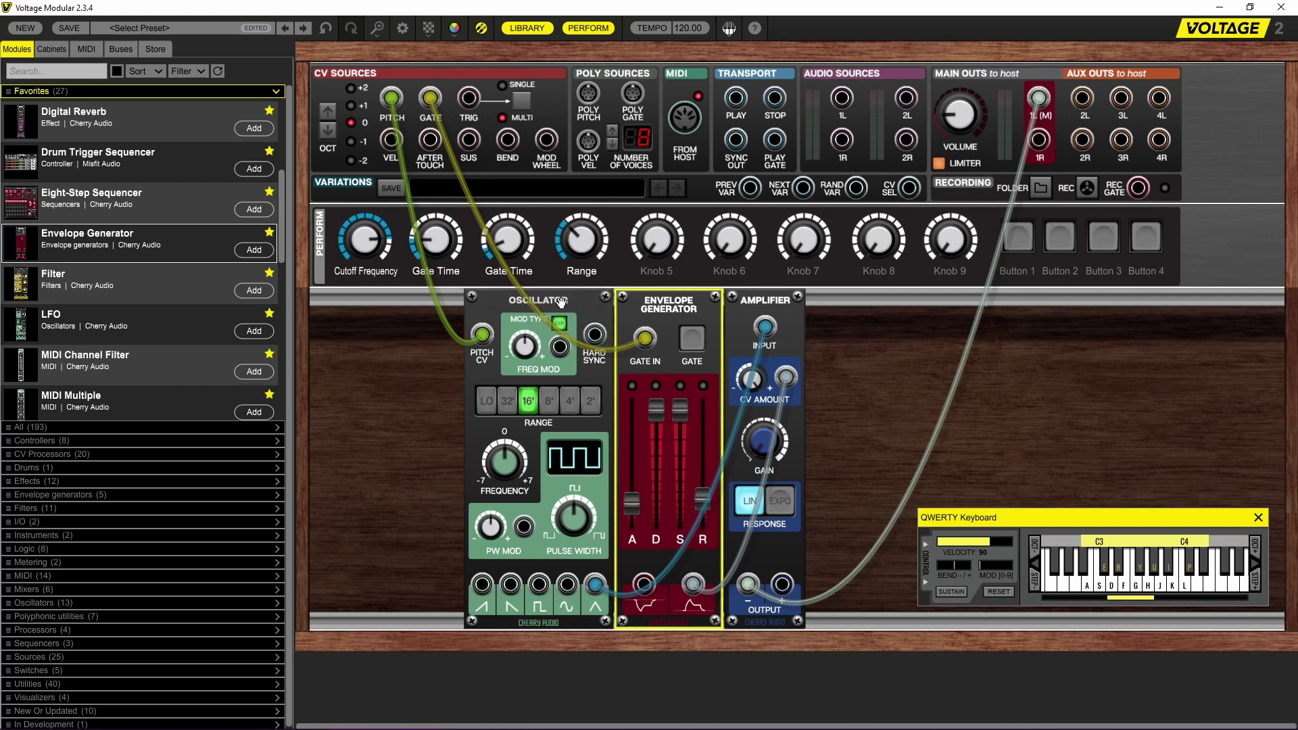
# Spread the modules so a wide gap separates the oscillator from the adjacent envelope generator and amplifier.
pyautogui.moveTo(541, 302); pyautogui.dragTo(509, 301)
pyautogui.moveTo(788, 313); pyautogui.dragTo(913, 301)
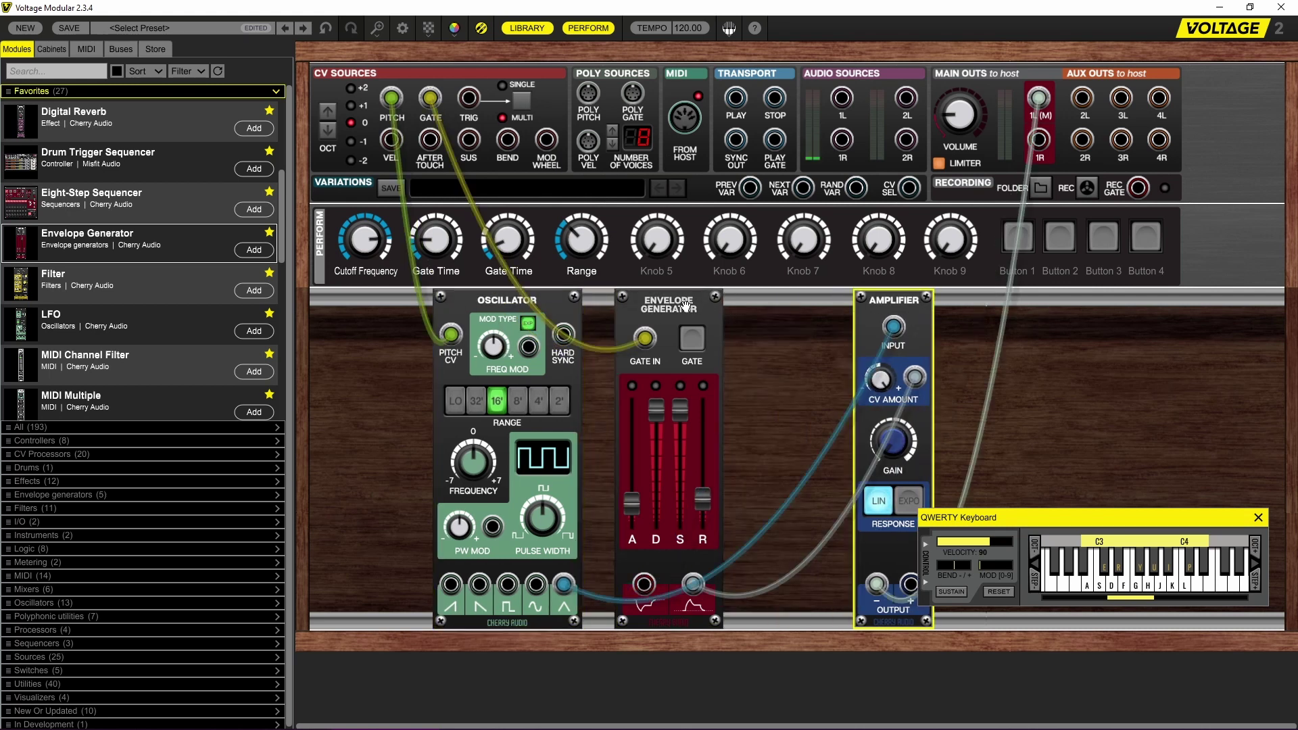
pyautogui.moveTo(690, 307); pyautogui.dragTo(775, 307)
pyautogui.moveTo(882, 308); pyautogui.dragTo(848, 308)
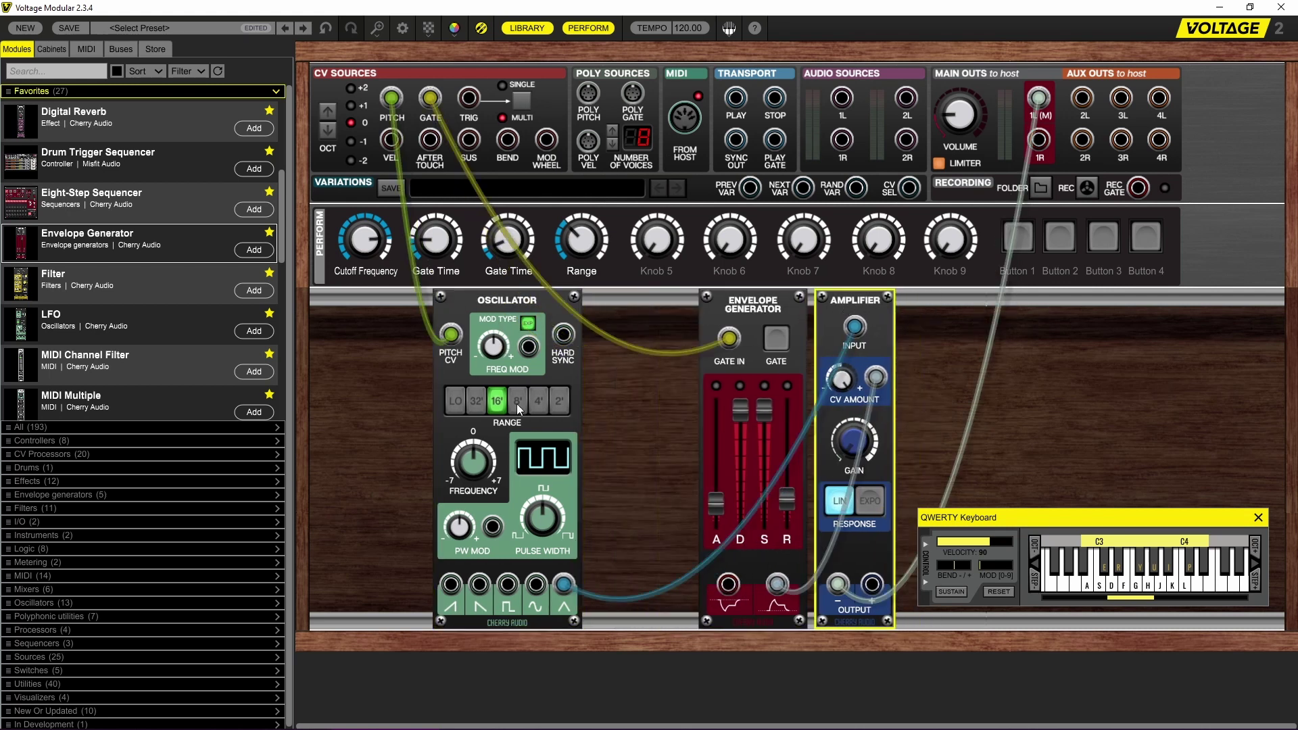
# Play notes at the current oscillator range, switch the range to 8', and play them again for comparison.
pyautogui.press('s')
pyautogui.press('f')
pyautogui.press('a')
pyautogui.press('s')
pyautogui.press('d')
pyautogui.press('f')
pyautogui.click(516, 398)
pyautogui.press('s')
pyautogui.press('f')
pyautogui.press('a')
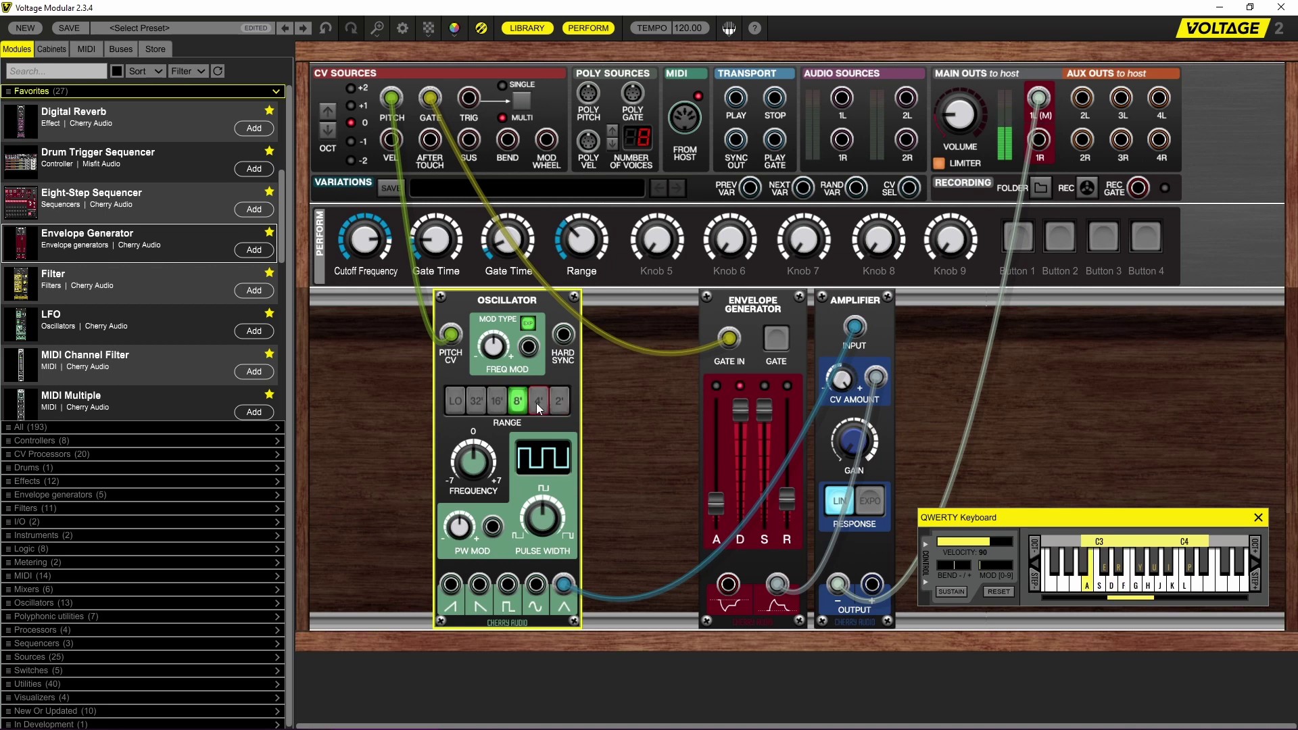
# Try the oscillator's 32' range and go back up to 8' while playing notes.
pyautogui.scroll(-2, 497, 401)
pyautogui.press('s')
pyautogui.press('f')
pyautogui.press('g')
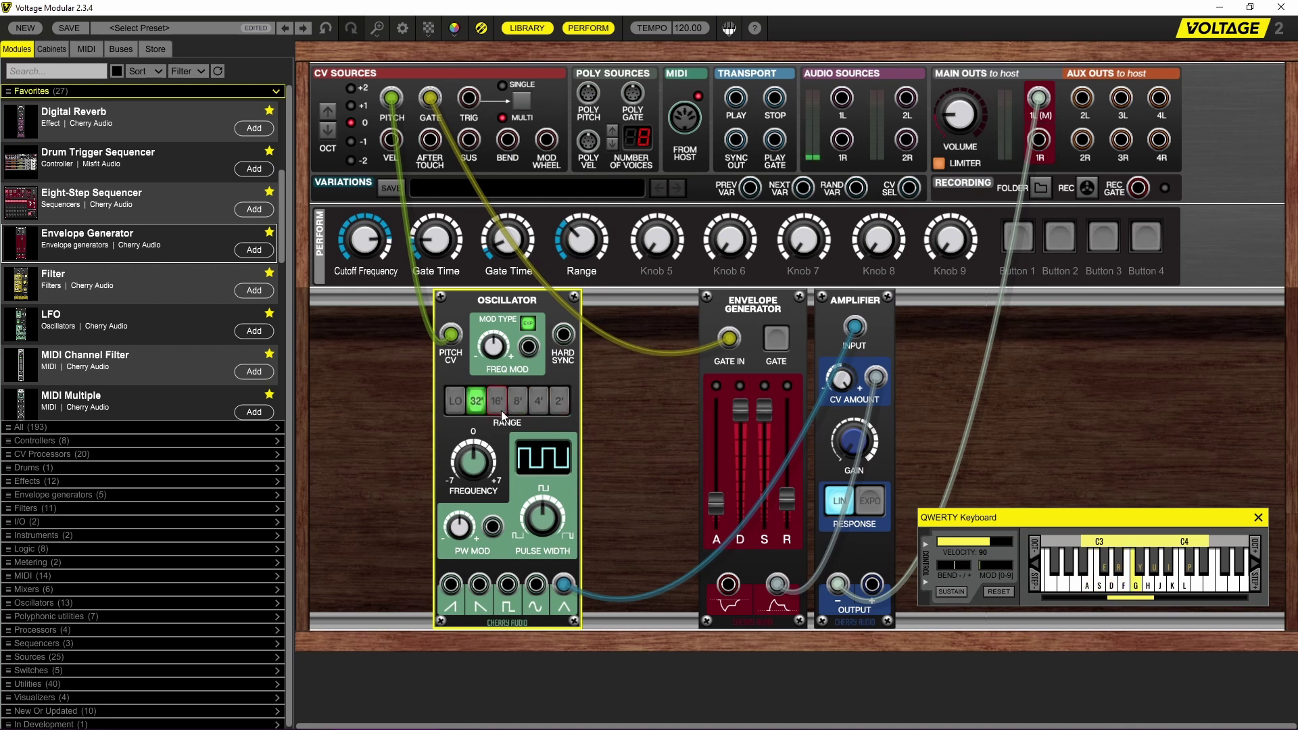
pyautogui.press('s')
pyautogui.press('f')
pyautogui.press('g')
pyautogui.press('s')
pyautogui.press('d')
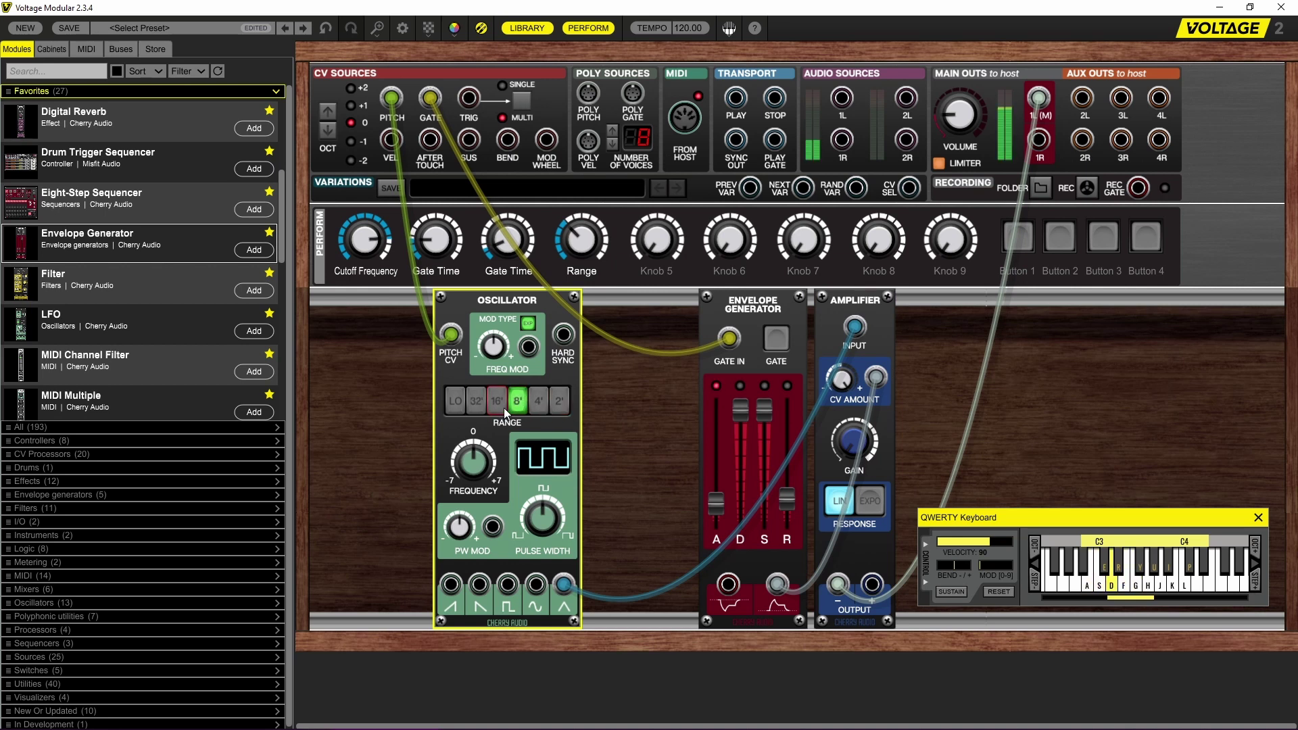
# Set the oscillator's range to 16' and play a few notes.
pyautogui.click(496, 408)
pyautogui.press('f')
pyautogui.press('s')
pyautogui.press('d')
pyautogui.press('f')
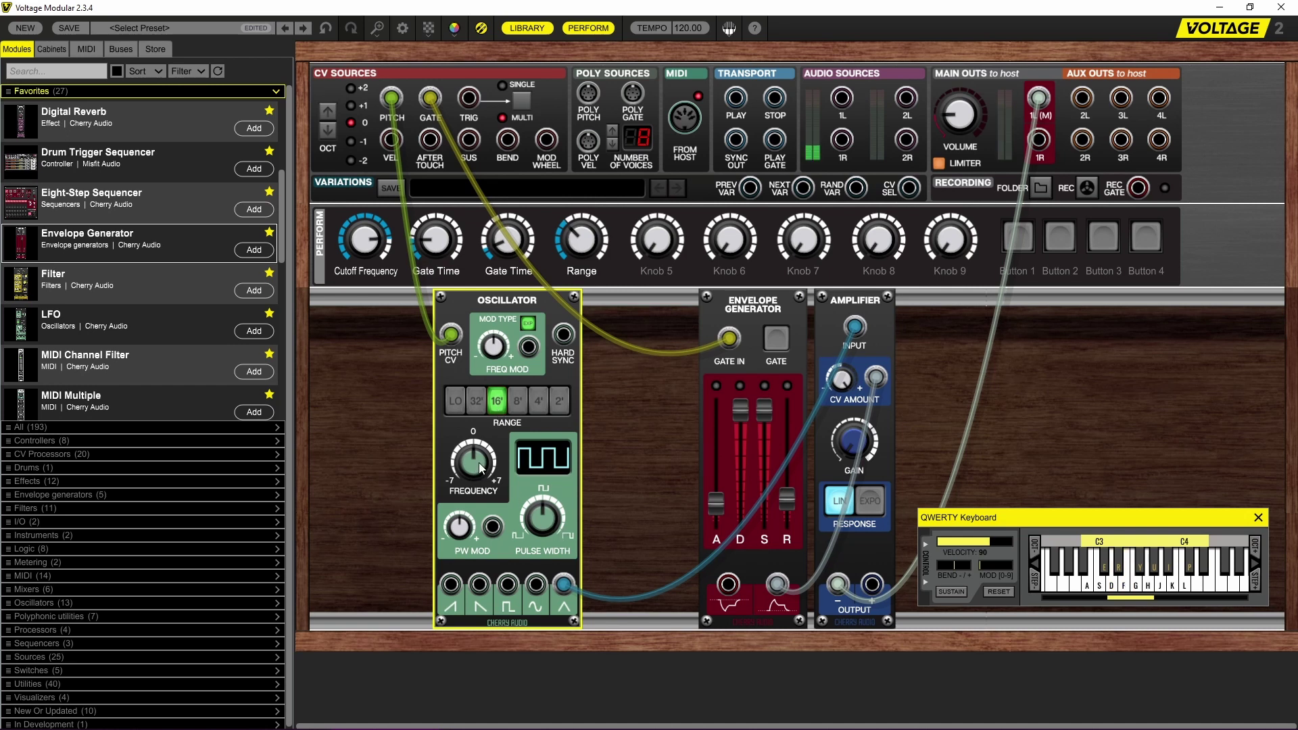
# Try different settings of the oscillator's frequency knob while playing a note, and return it to 0.
pyautogui.moveTo(481, 466); pyautogui.dragTo(497, 401)
pyautogui.press('s')
pyautogui.moveTo(492, 476); pyautogui.dragTo(501, 372)
pyautogui.moveTo(499, 460); pyautogui.dragTo(502, 465)
# Vary the oscillator's pulse width on a held note, and move the amplifier's input cable to the pulse output.
pyautogui.press('f')
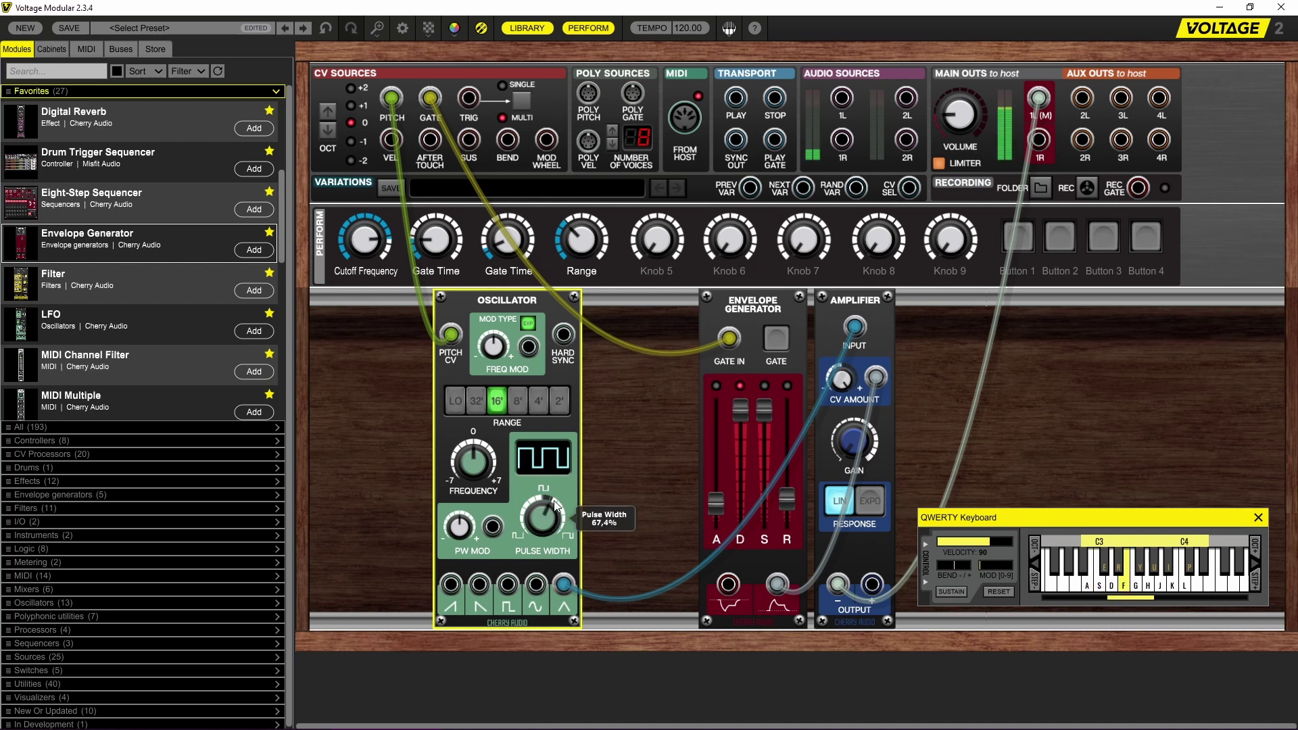
pyautogui.moveTo(554, 506)
pyautogui.mouseDown()
pyautogui.moveTo(550, 556)
pyautogui.moveTo(549, 490)
pyautogui.mouseUp()
pyautogui.moveTo(563, 584); pyautogui.dragTo(508, 584)
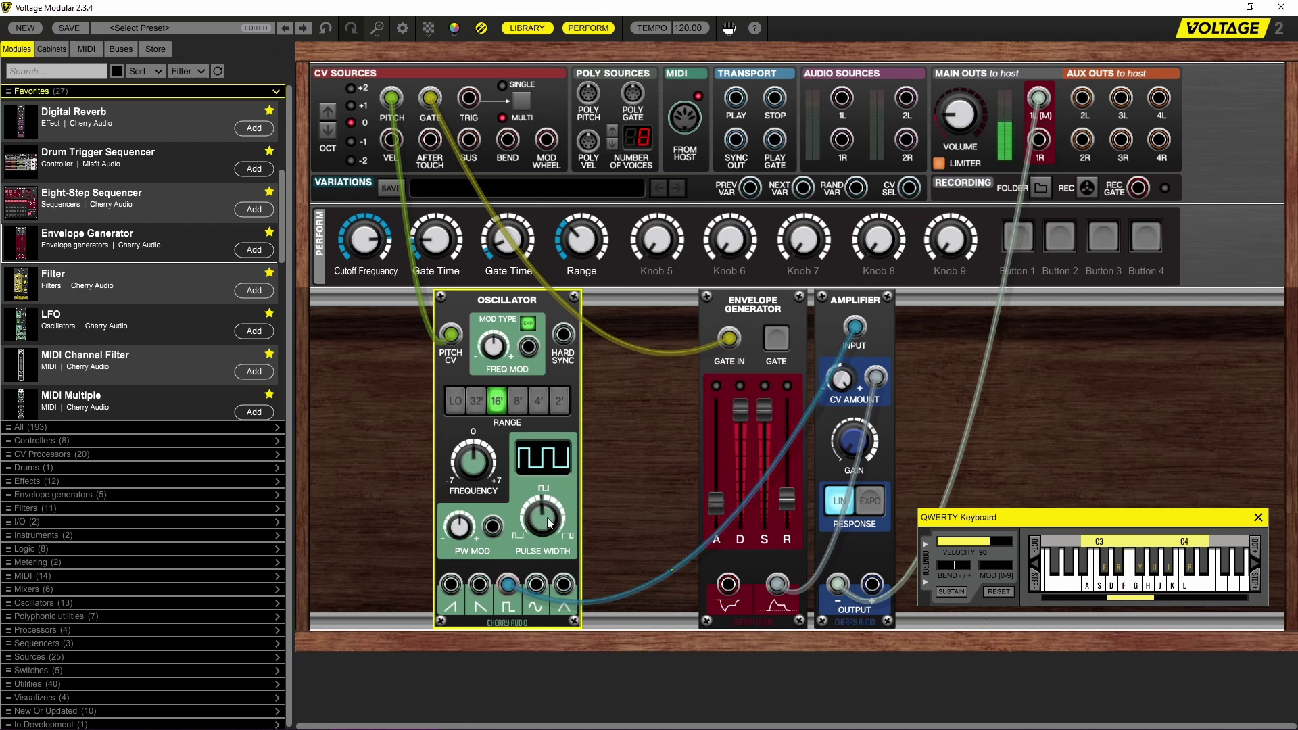
# Set the main output volume to -16.0 dB and play a few notes.
pyautogui.click(965, 120)
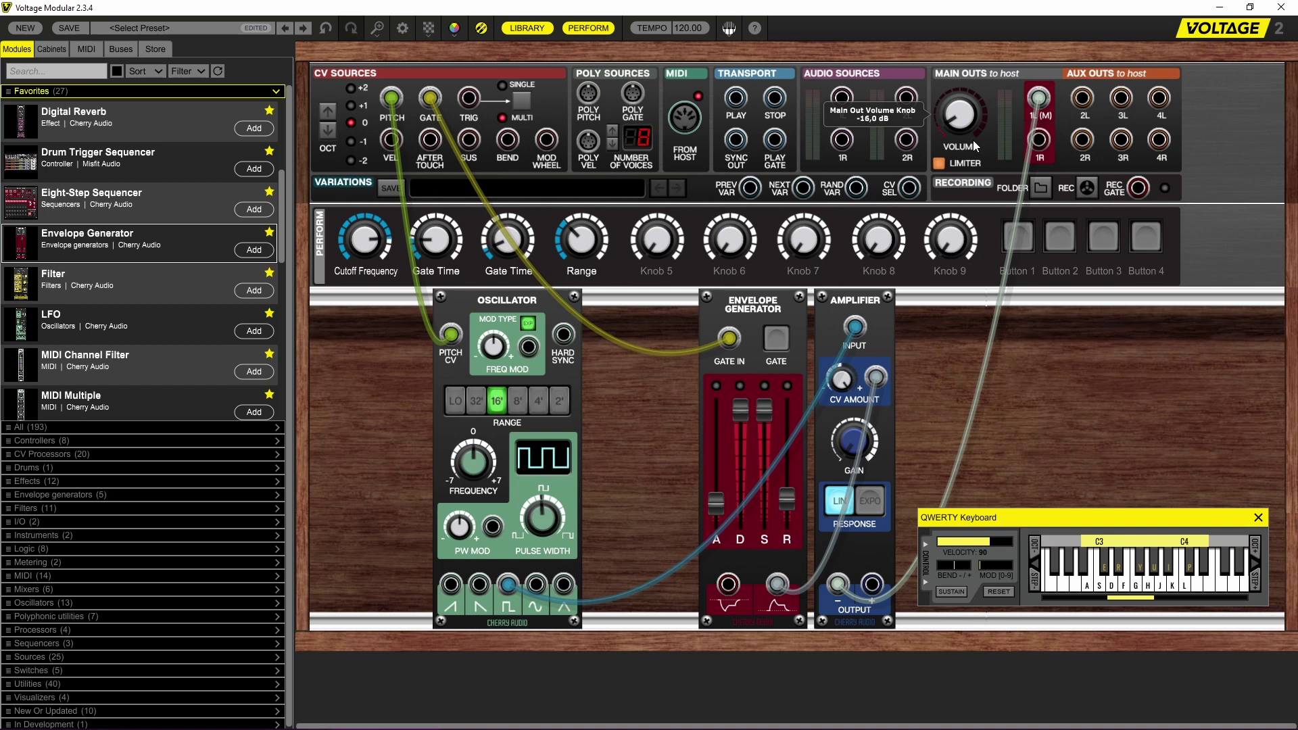
pyautogui.press('f')
pyautogui.press('s')
pyautogui.press('f')
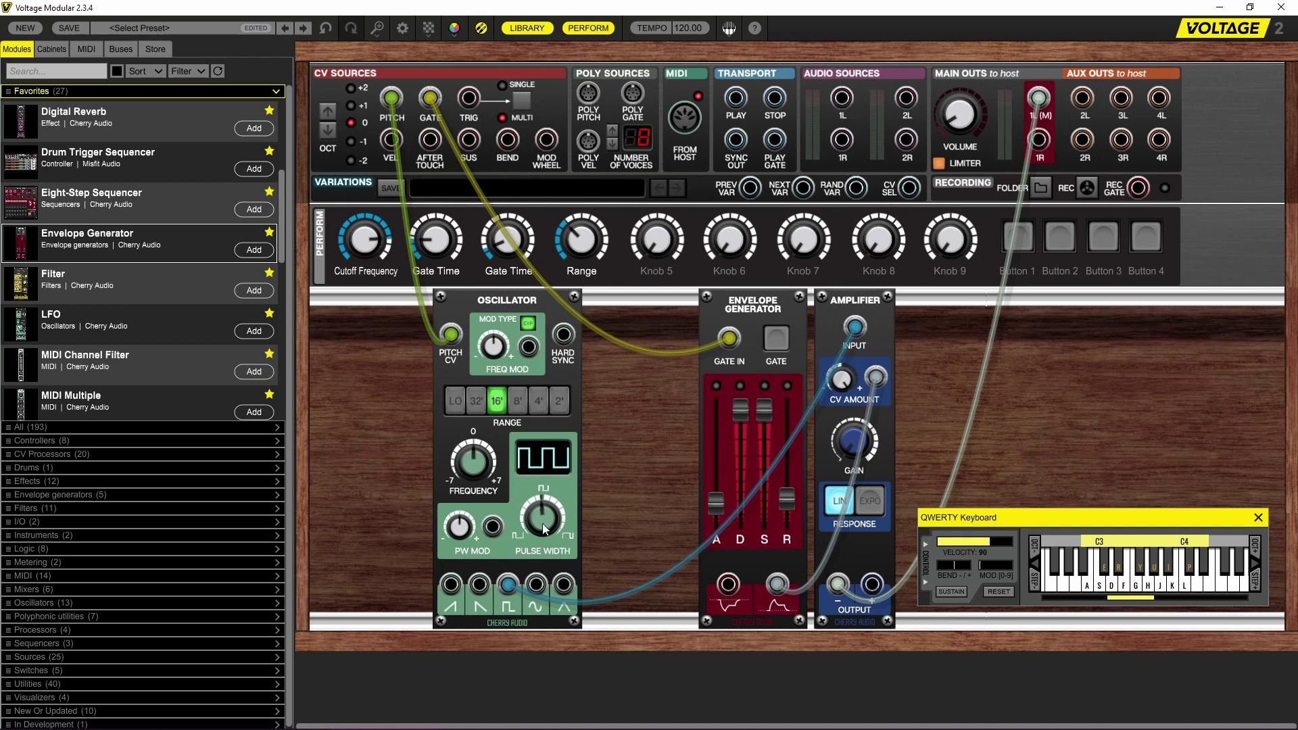
# Vary the oscillator's pulse width, settle it at 50.0%, and play a few notes.
pyautogui.click(546, 531)
pyautogui.moveTo(546, 531)
pyautogui.mouseDown()
pyautogui.moveTo(560, 468)
pyautogui.moveTo(531, 459)
pyautogui.moveTo(551, 459)
pyautogui.moveTo(548, 511)
pyautogui.mouseUp()
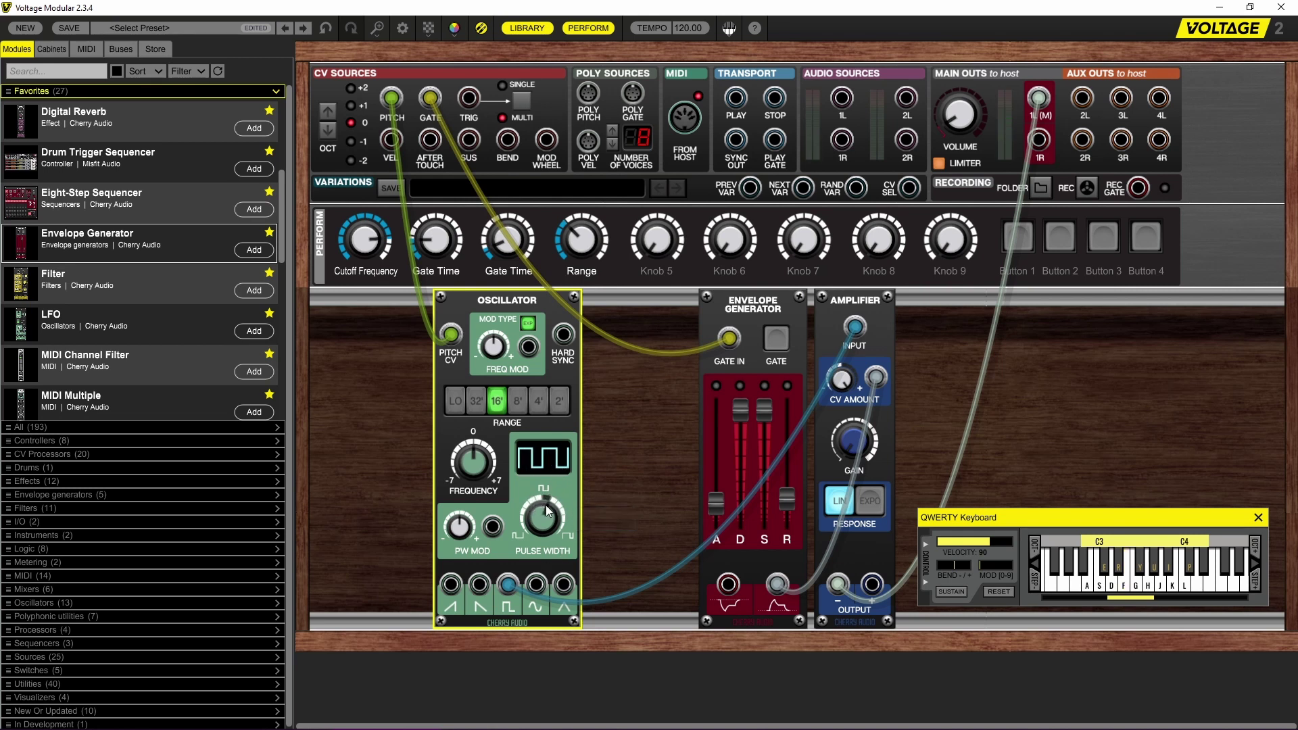
pyautogui.moveTo(547, 511)
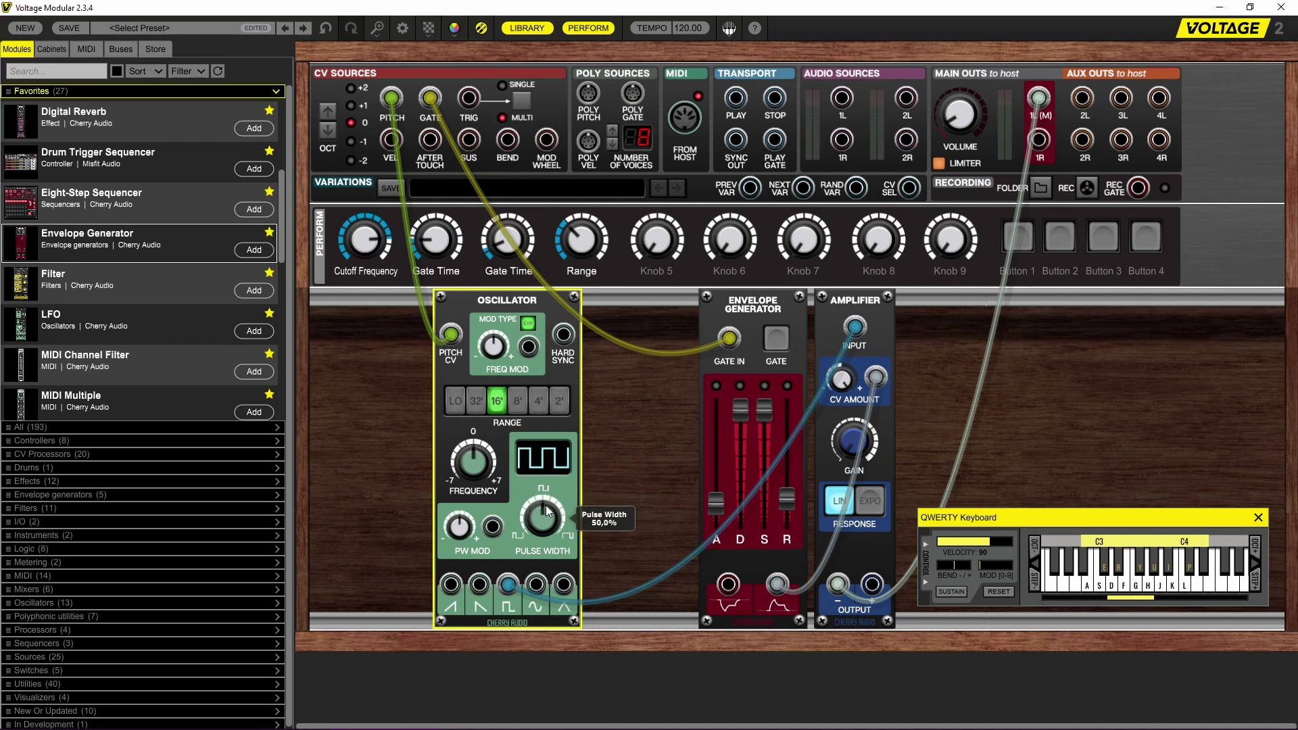
pyautogui.press('e')
pyautogui.press('f')
pyautogui.press('a')
pyautogui.scroll(-10, 125, 336)
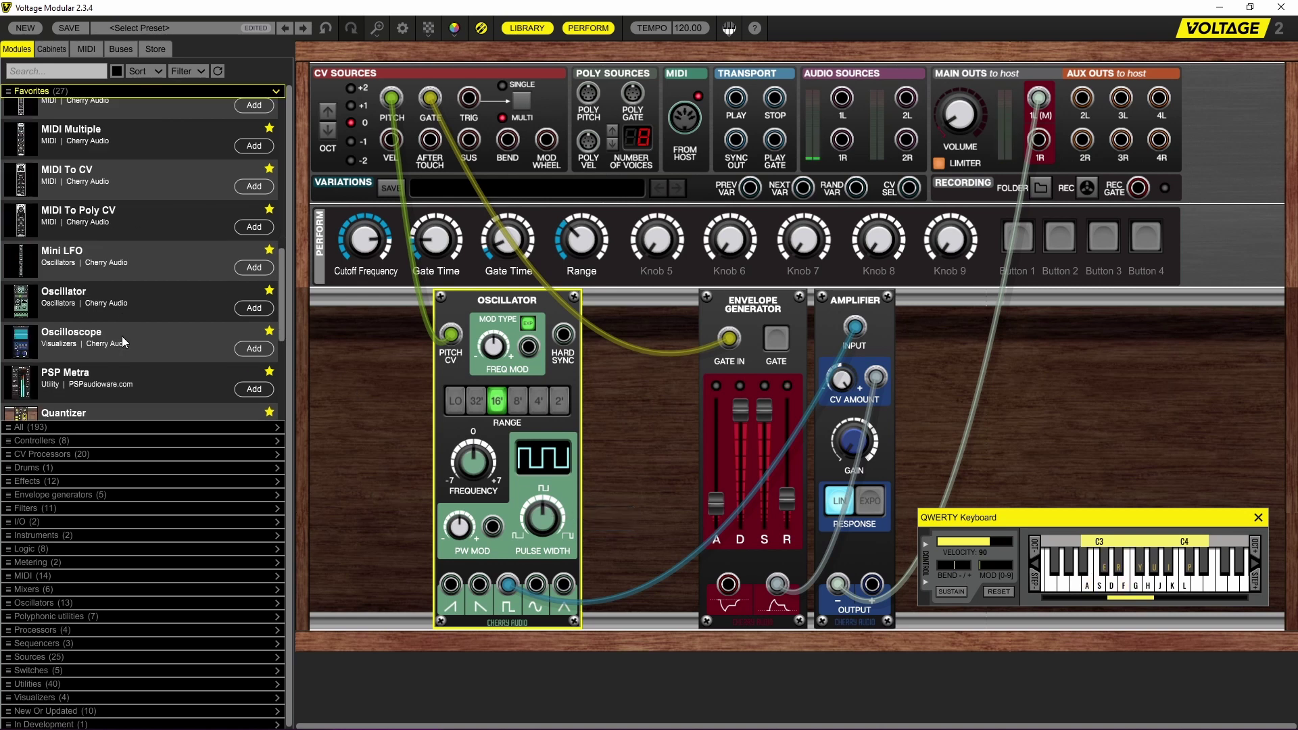
pyautogui.scroll(10, 123, 335)
pyautogui.scroll(6, 124, 335)
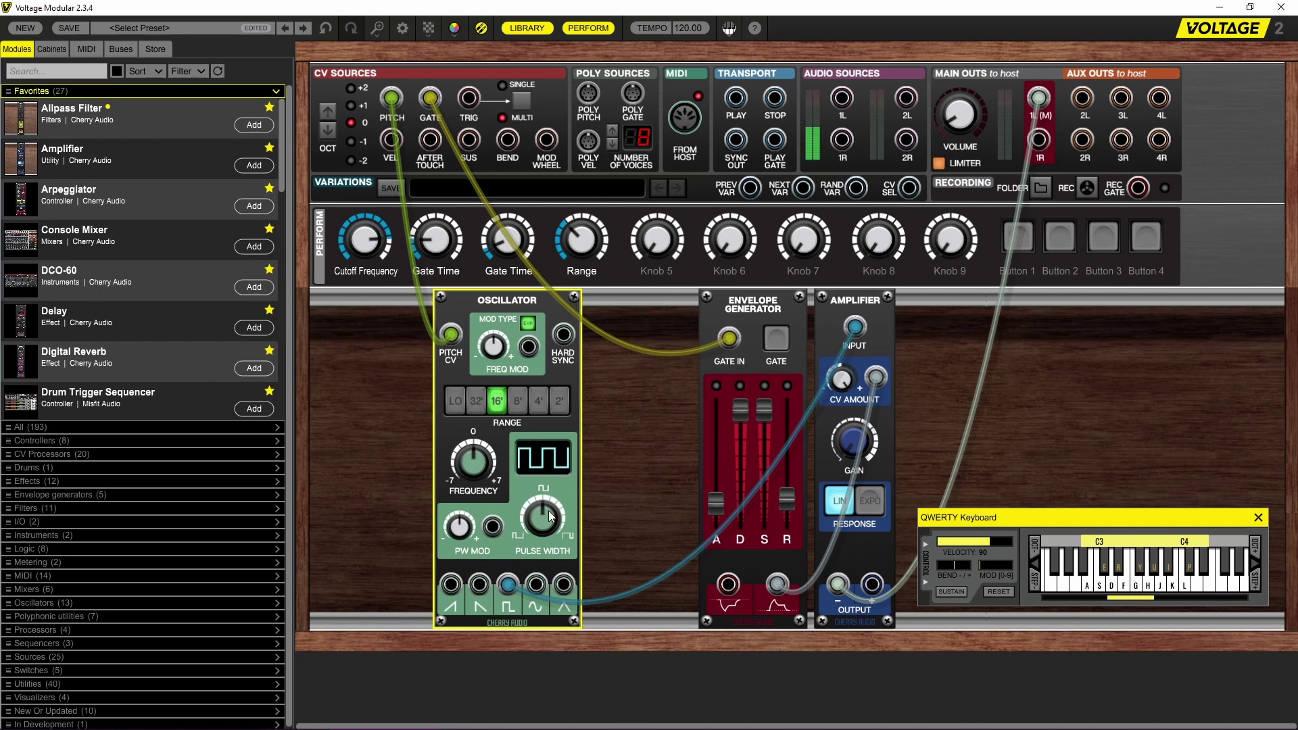
# Add a Mini LFO from the favorite modules to the rack, just before the oscillator.
pyautogui.press('f')
pyautogui.moveTo(545, 525); pyautogui.dragTo(561, 501)
pyautogui.scroll(-6, 112, 270)
pyautogui.scroll(3, 69, 334)
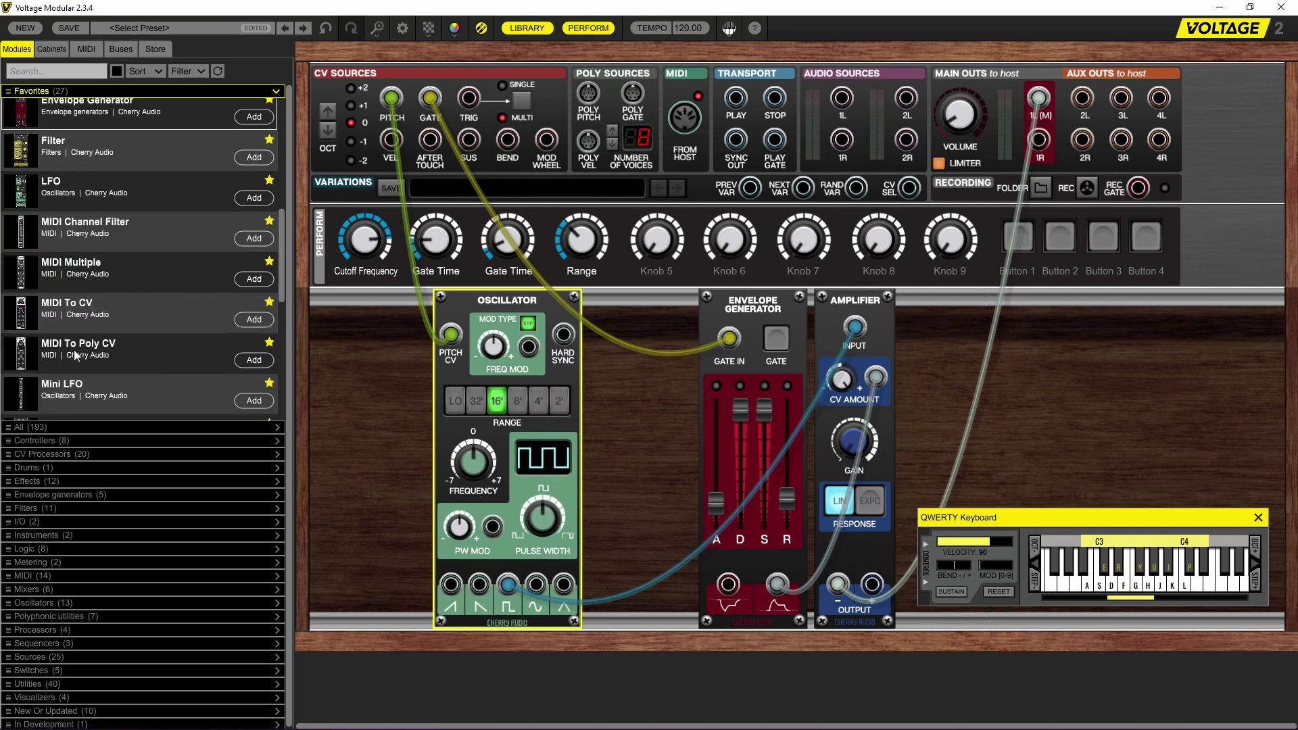
pyautogui.scroll(-3, 54, 262)
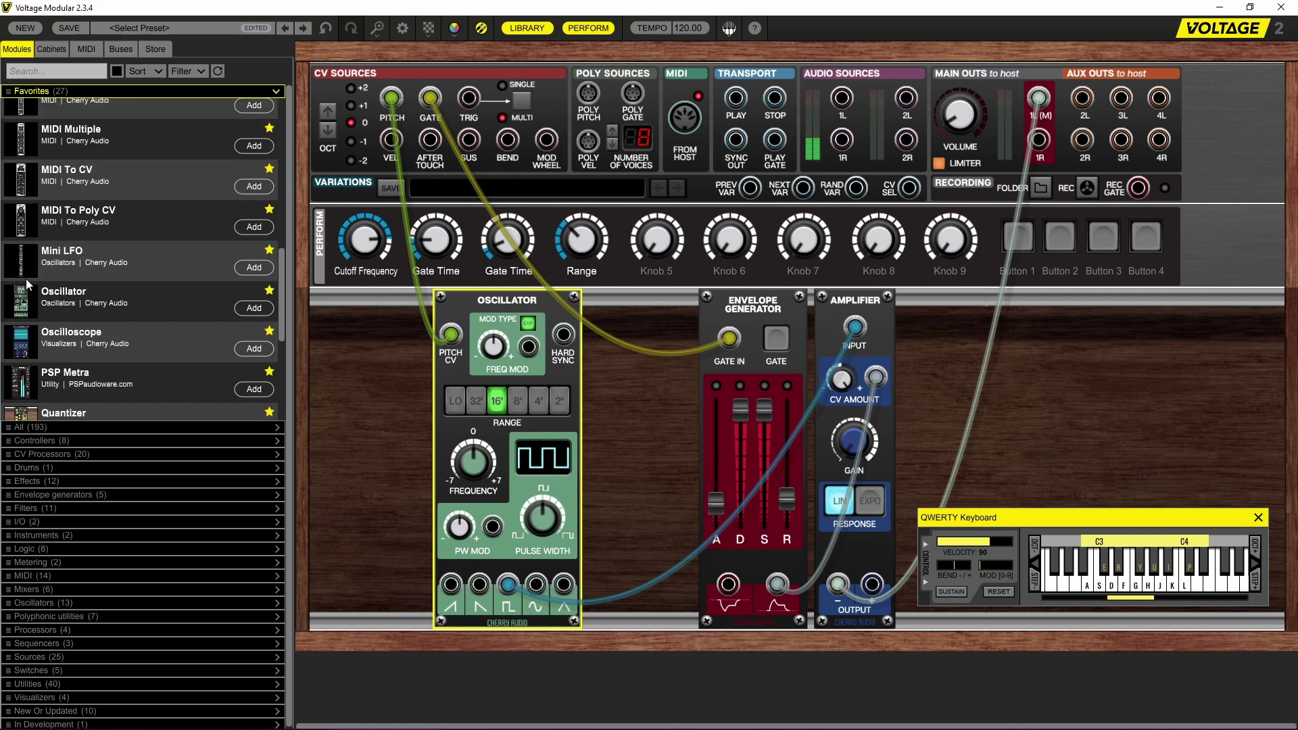
pyautogui.moveTo(22, 268); pyautogui.dragTo(391, 290)
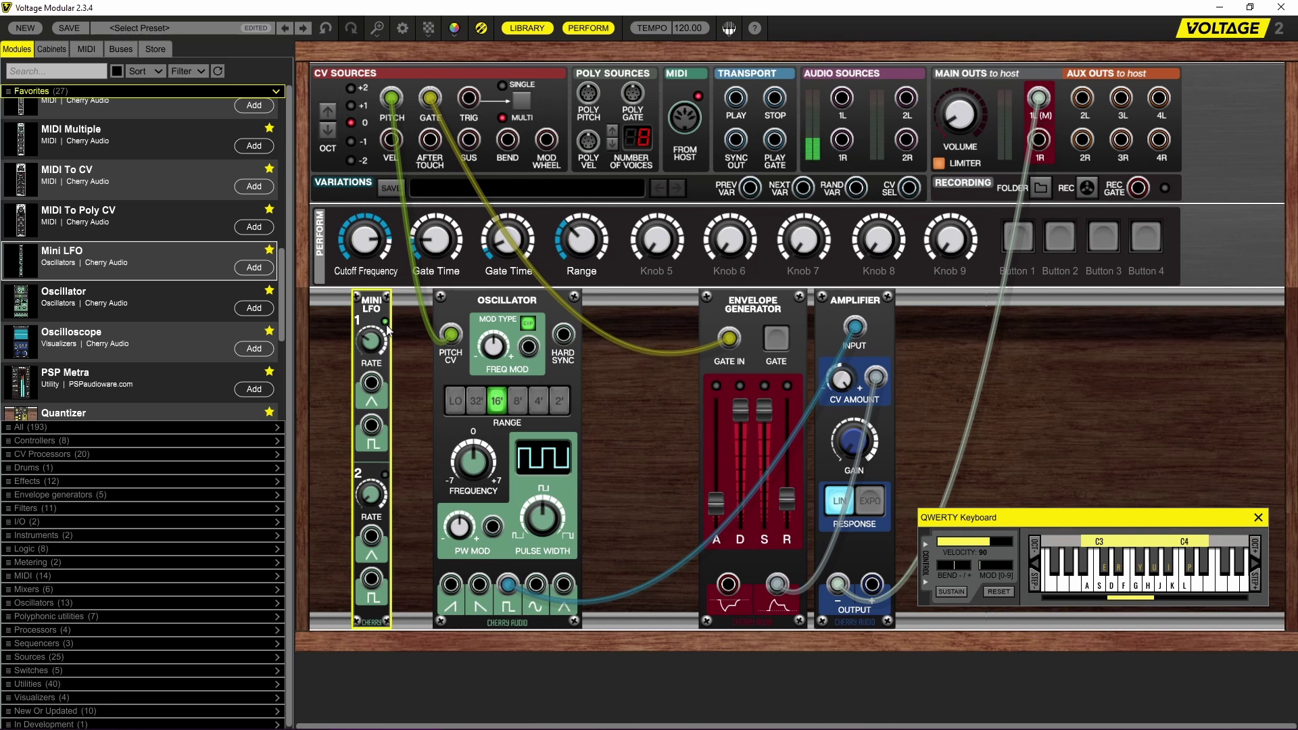
# Connect the triangle output of Mini LFO 2 to the oscillator's PW Mod input and play a few notes.
pyautogui.moveTo(387, 330)
pyautogui.moveTo(374, 538); pyautogui.dragTo(496, 532)
pyautogui.press('s')
pyautogui.press('d')
pyautogui.press('f')
pyautogui.press('a')
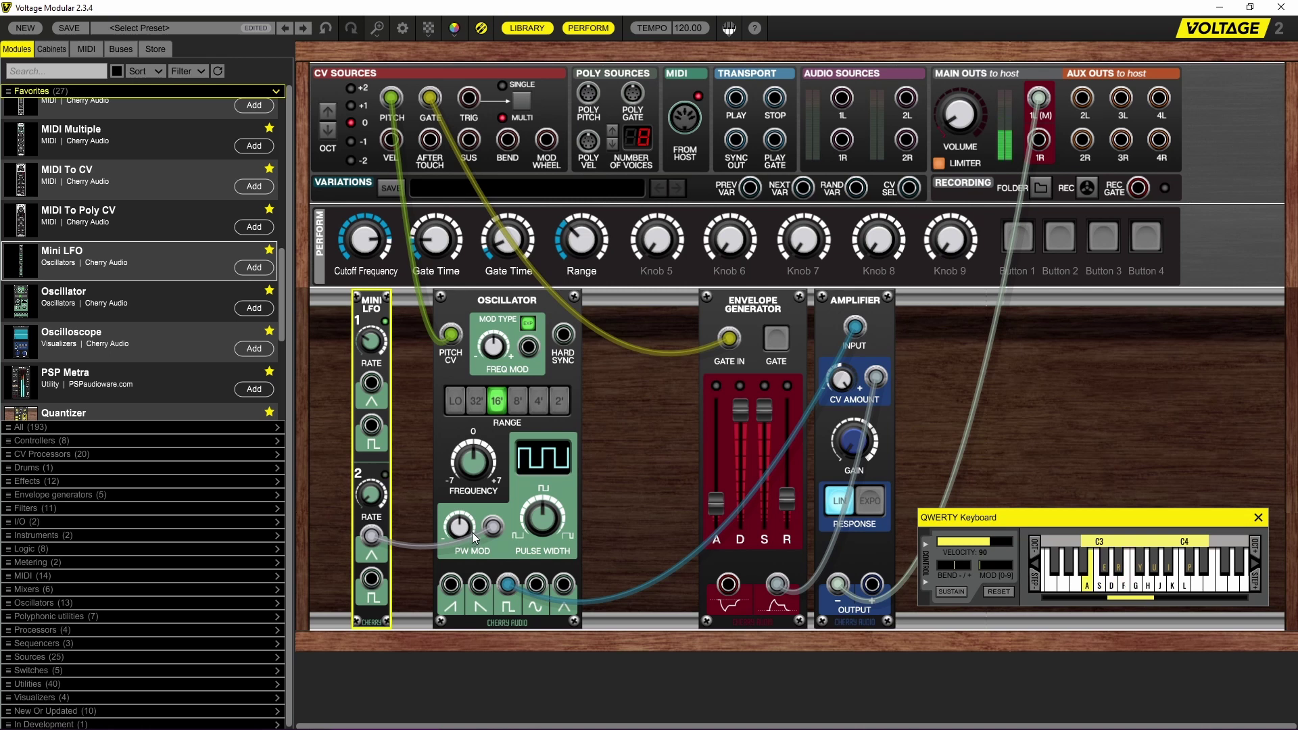
# Raise the oscillator's pulse width modulation amount and play several notes to hear the triangle LFO.
pyautogui.click(458, 528)
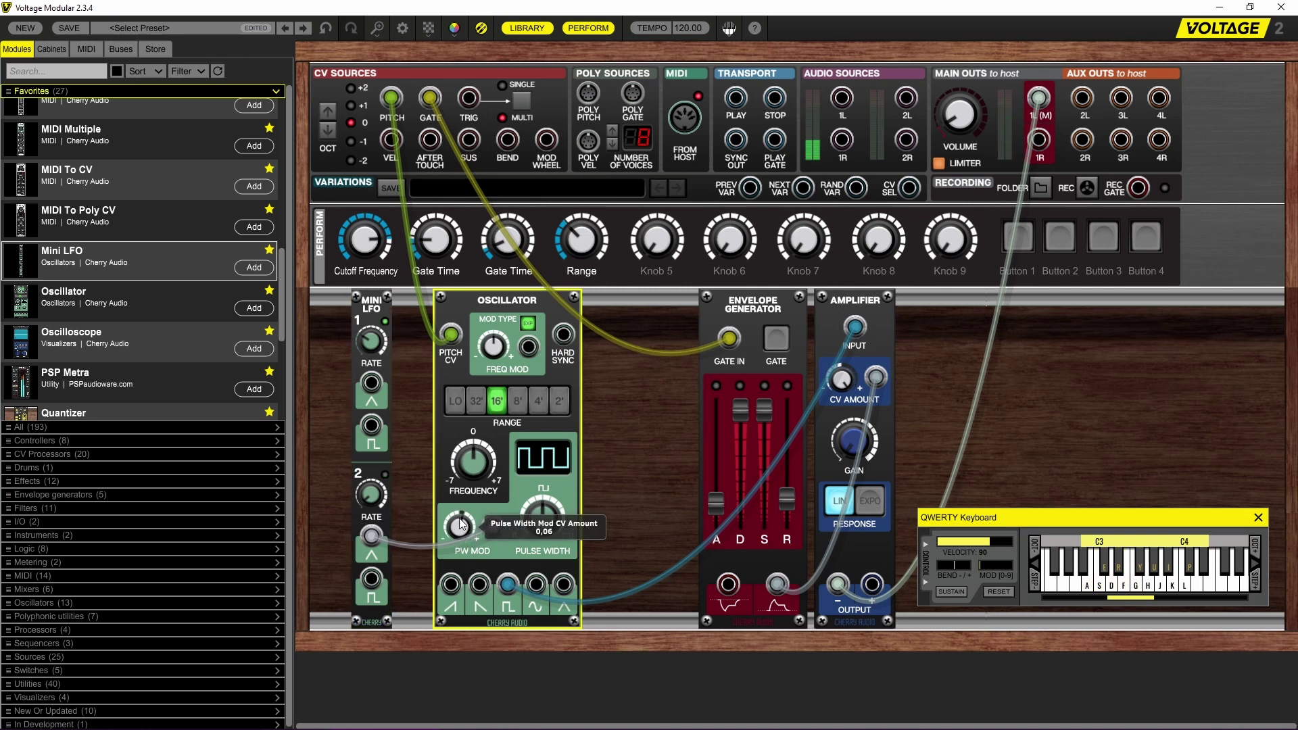
pyautogui.moveTo(459, 525); pyautogui.dragTo(462, 485)
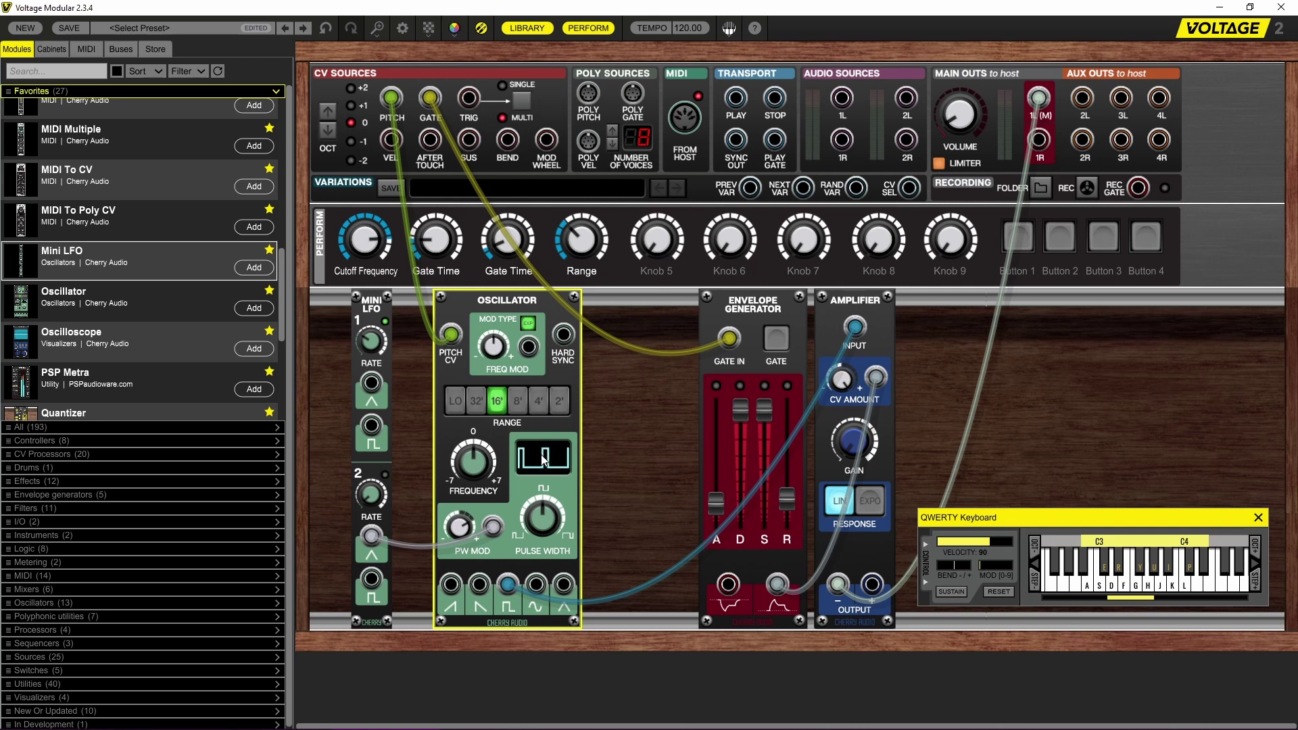
pyautogui.press('a')
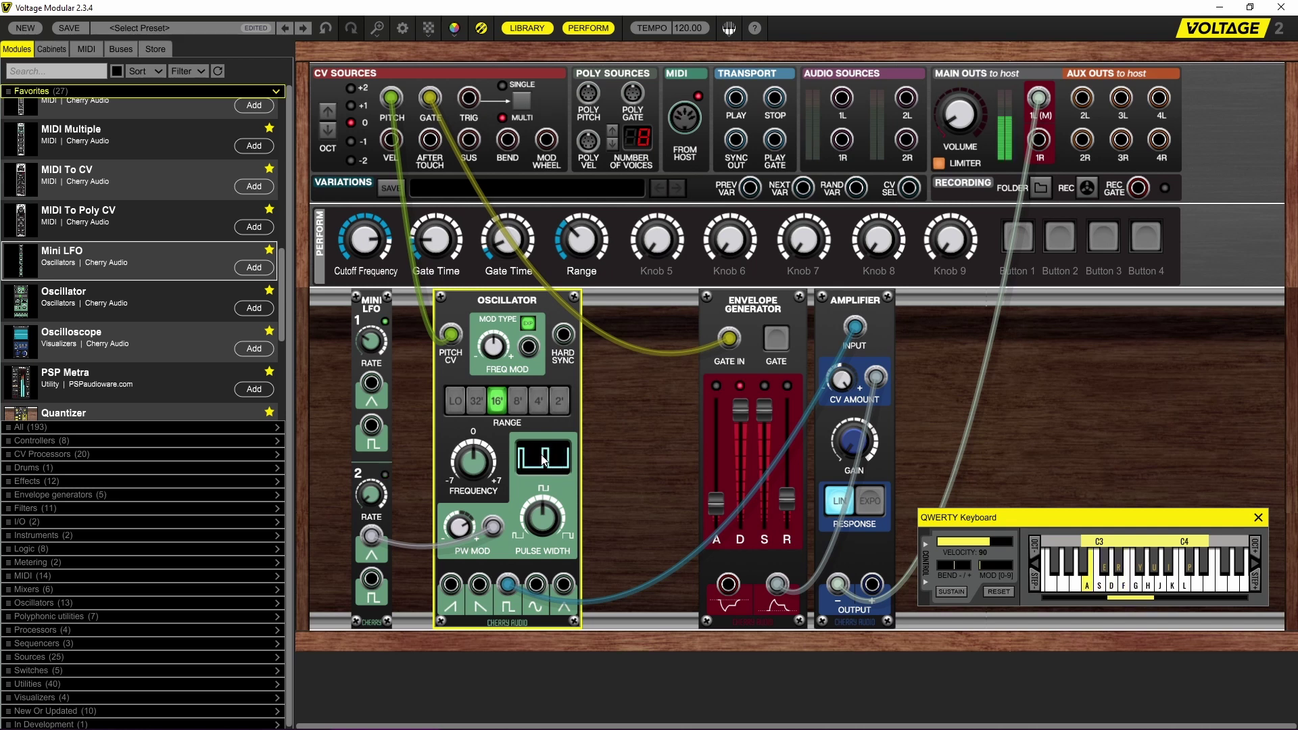
pyautogui.press('s')
pyautogui.press('d')
pyautogui.press('f')
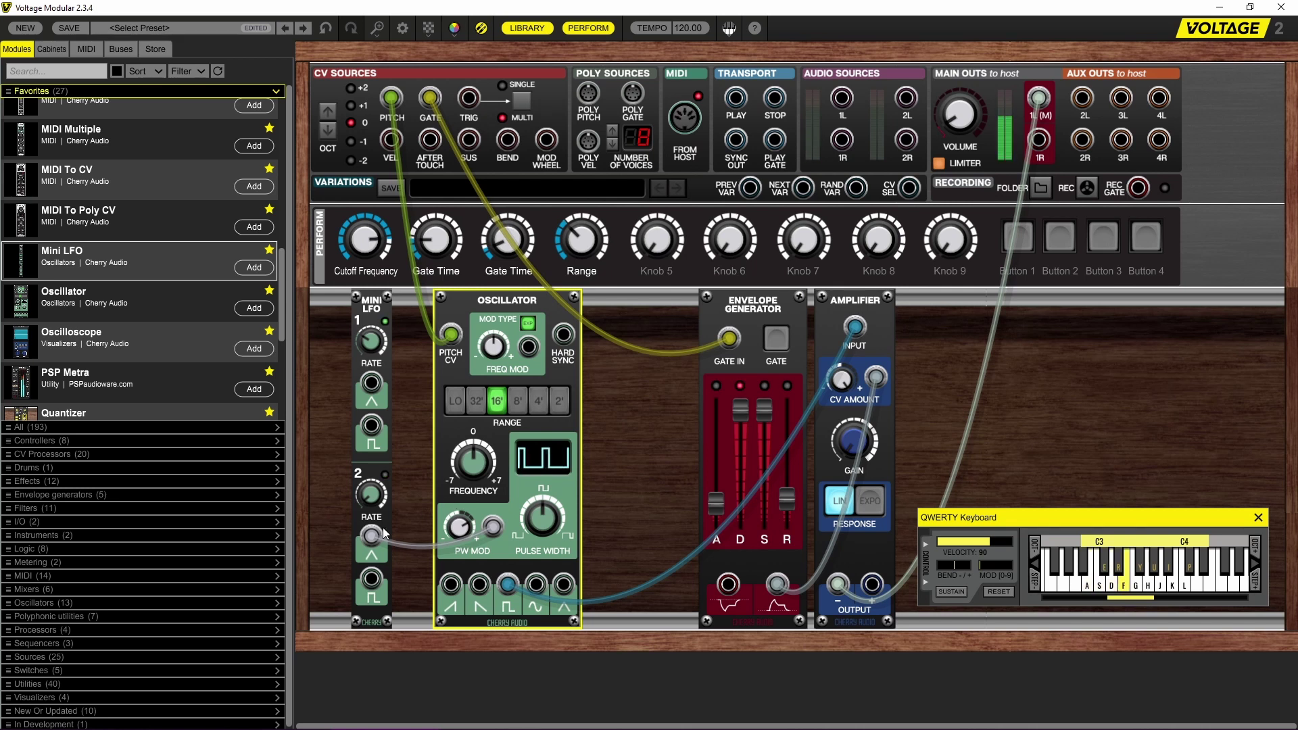
pyautogui.press('g')
pyautogui.press('a')
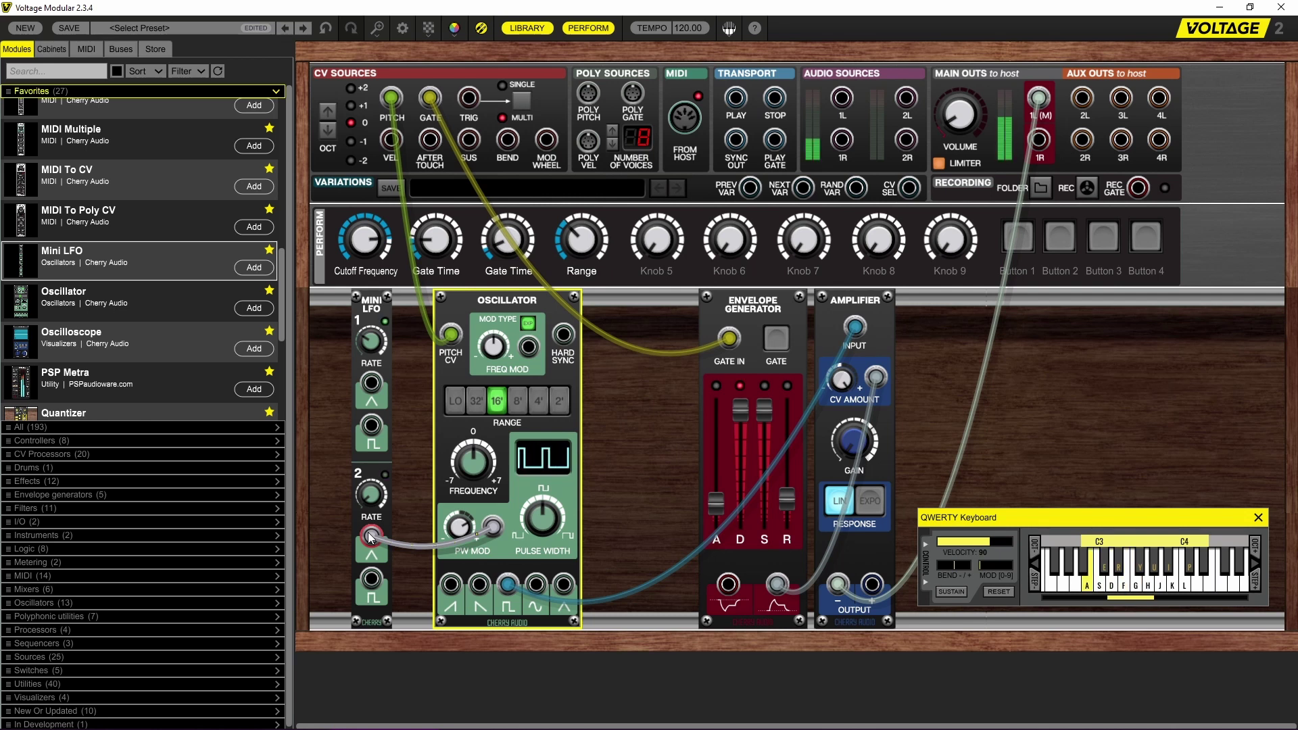
# Move the PW Mod cable to the square output of Mini LFO 2 and play several notes.
pyautogui.moveTo(371, 538); pyautogui.dragTo(376, 578)
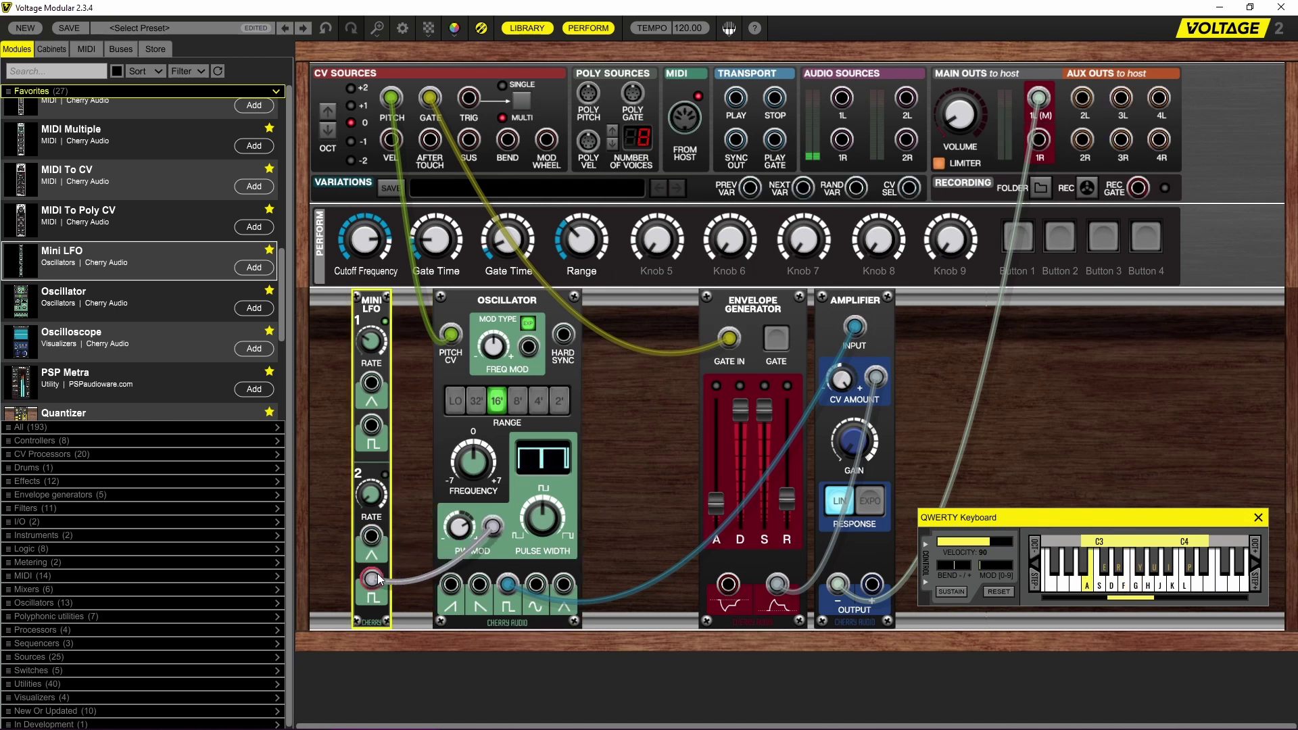
pyautogui.press('d')
pyautogui.press('f')
pyautogui.press('s')
pyautogui.press('d')
pyautogui.press('g')
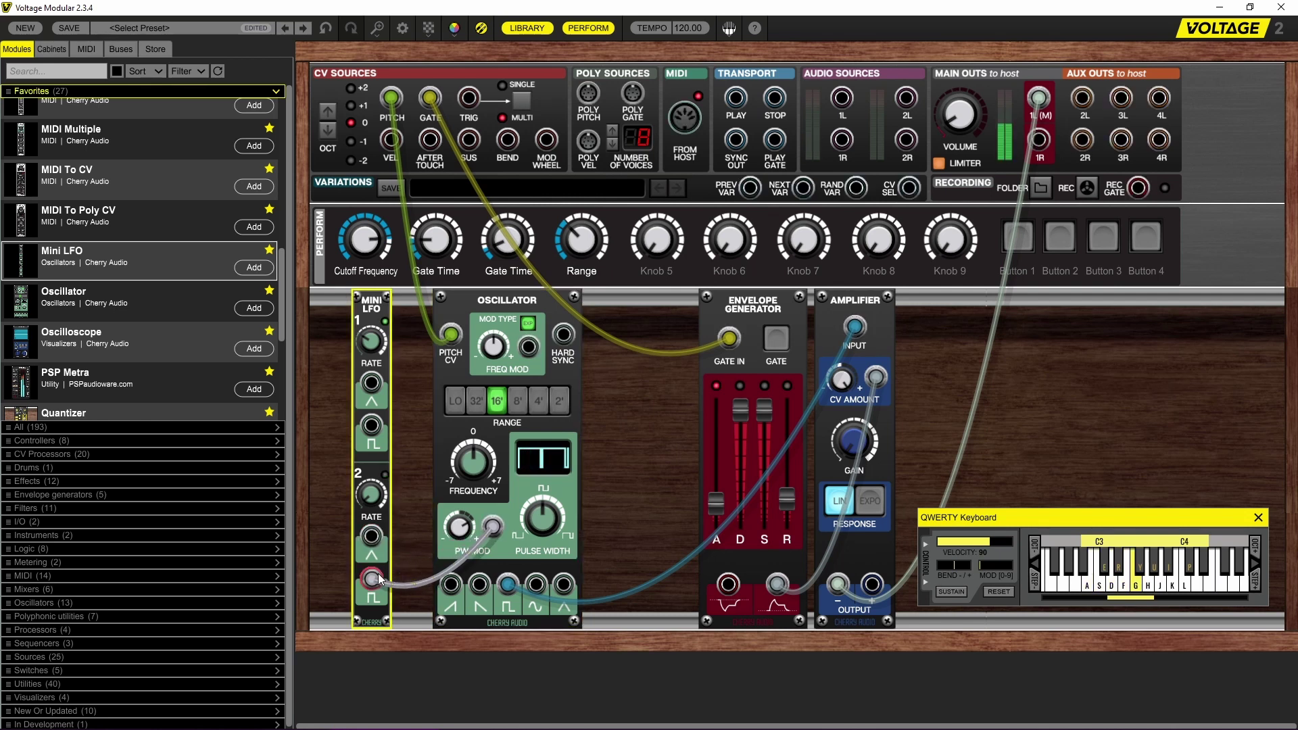
pyautogui.press('d')
pyautogui.press('s')
pyautogui.press('f')
pyautogui.press('a')
# Move the PW Mod cable to the triangle output of Mini LFO 1 and play several notes.
pyautogui.moveTo(376, 583); pyautogui.dragTo(375, 389)
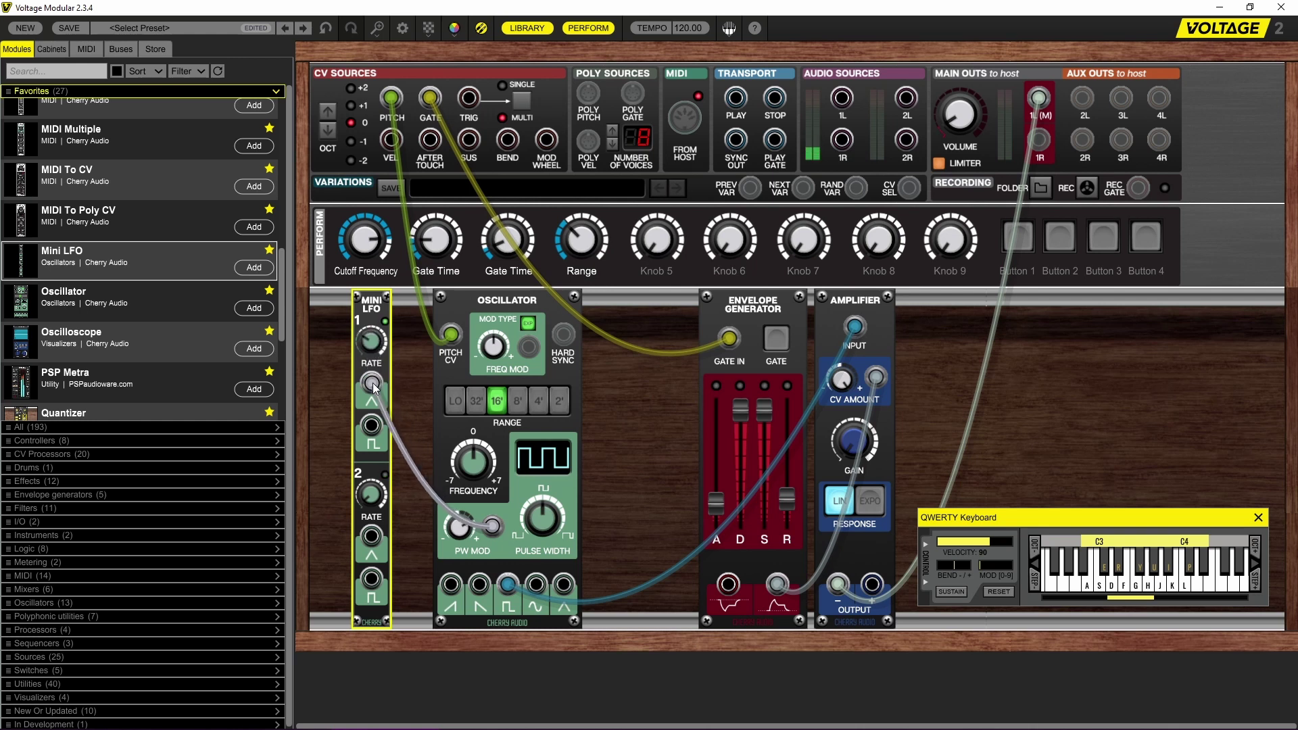
pyautogui.press('a')
pyautogui.press('s')
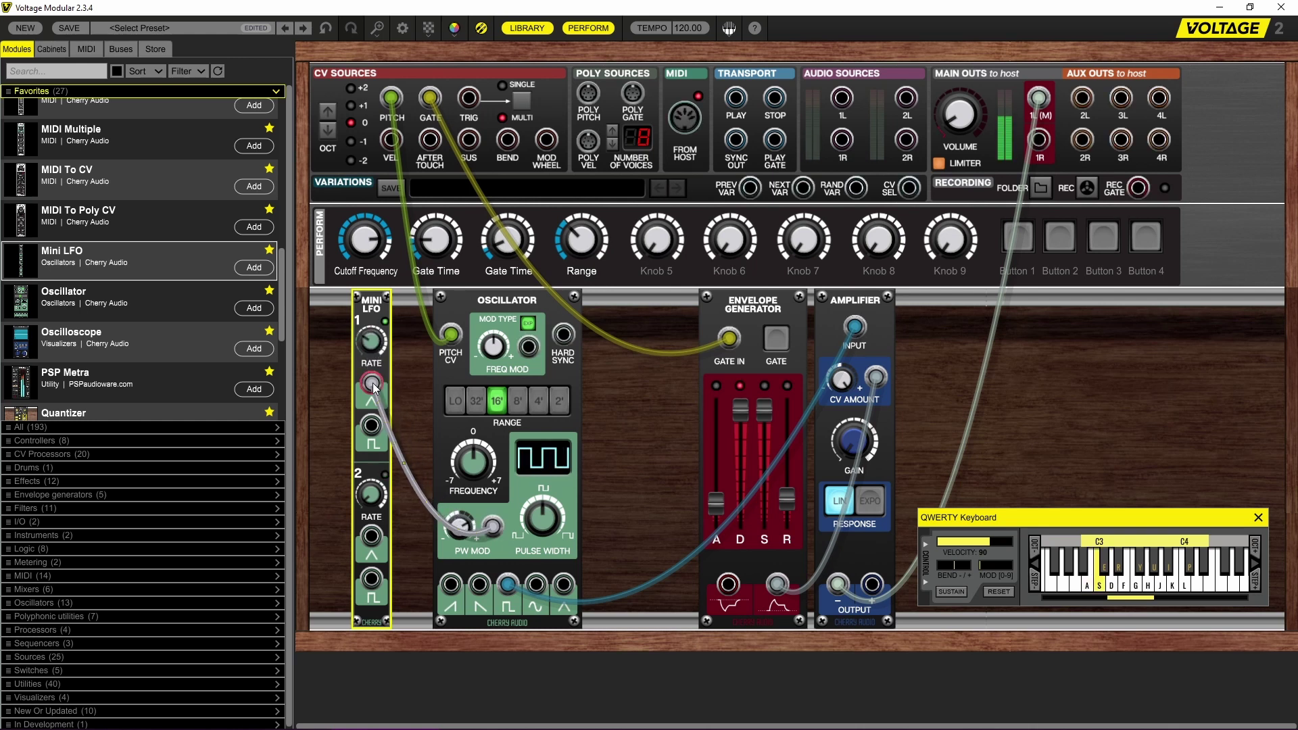
pyautogui.press('d')
pyautogui.press('g')
pyautogui.press('a')
# Move the PW Mod cable to the square output of Mini LFO 1 and play a few notes.
pyautogui.moveTo(372, 383); pyautogui.dragTo(374, 430)
pyautogui.press('f')
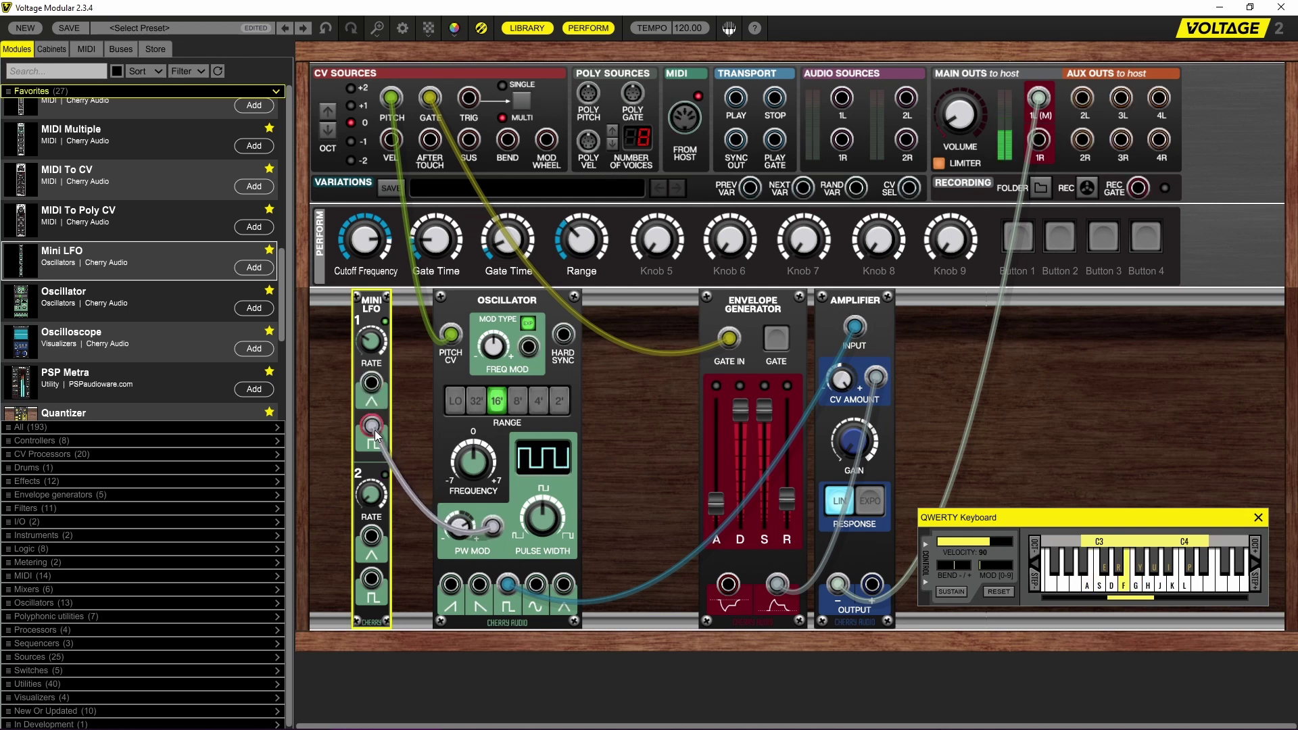
pyautogui.press('g')
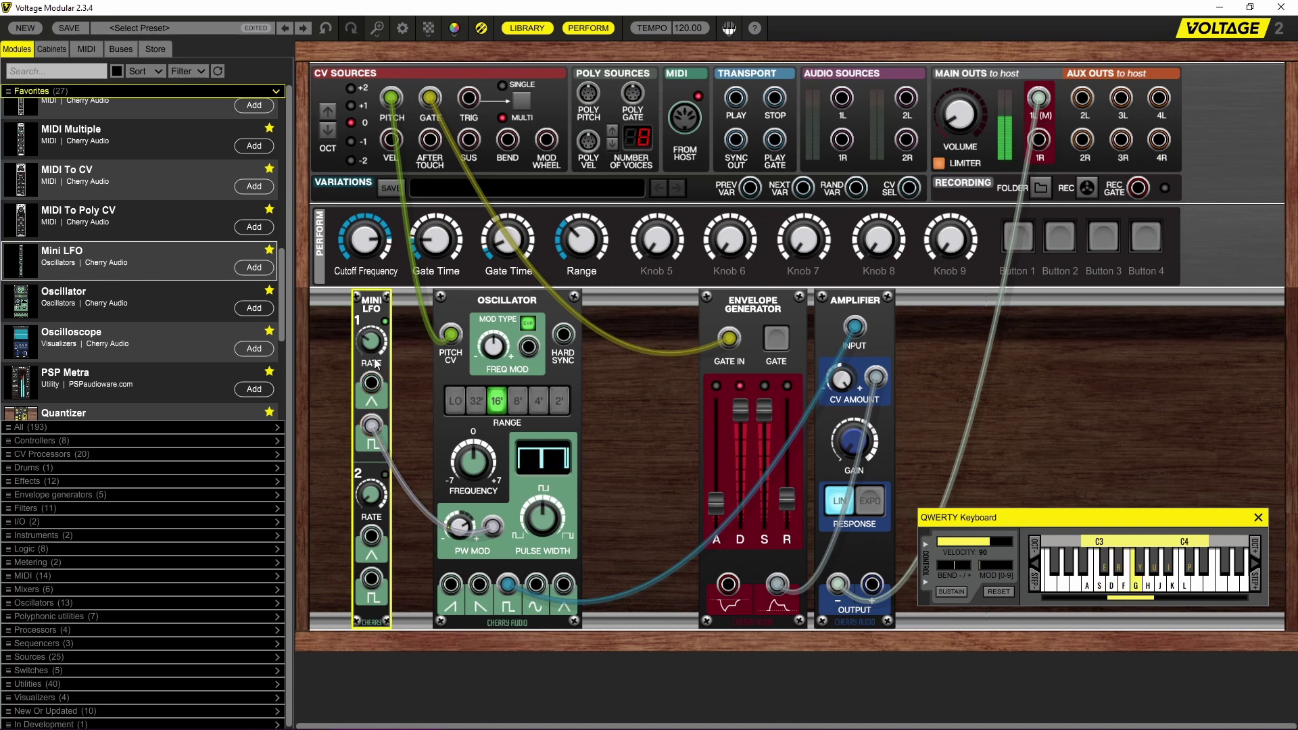
pyautogui.press('f')
# Set the oscillator's pulse width modulation amount to 0.37 and play a series of notes.
pyautogui.click(462, 521)
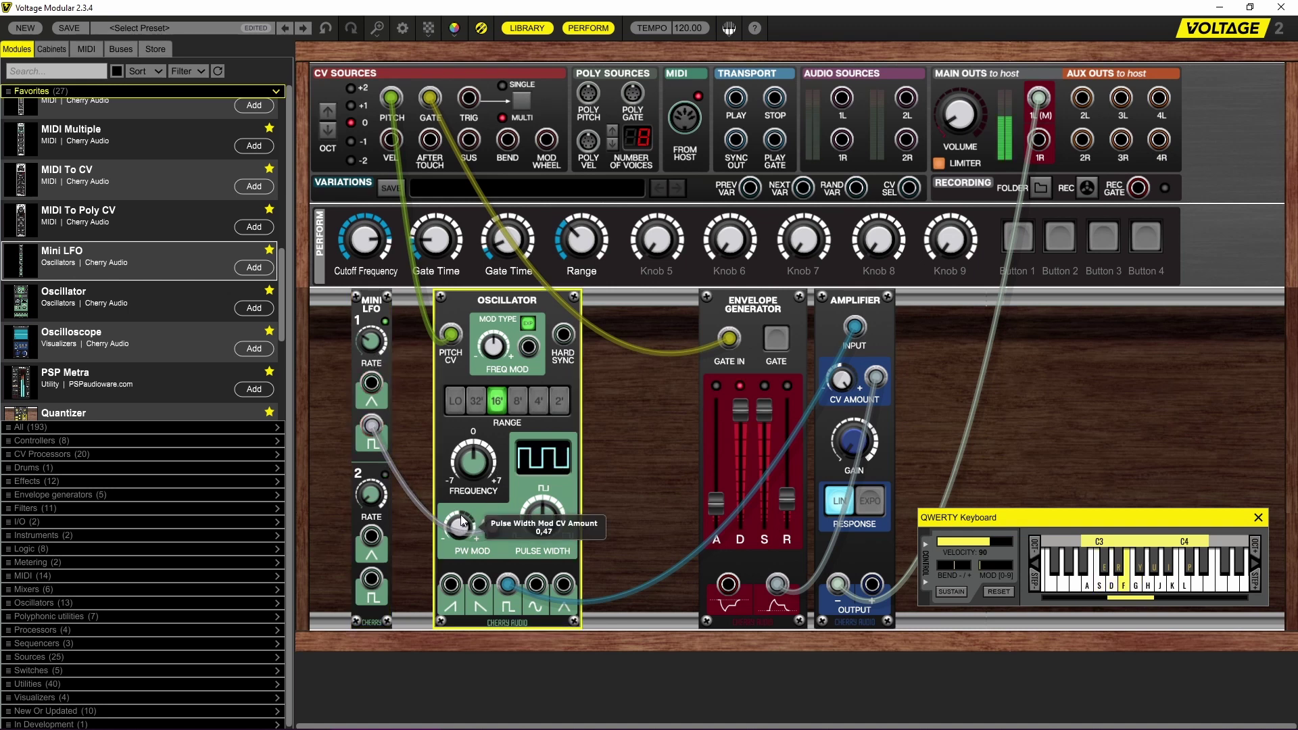
pyautogui.moveTo(462, 527); pyautogui.dragTo(463, 532)
pyautogui.press('f')
pyautogui.press('d')
pyautogui.press('f')
pyautogui.press('g')
pyautogui.press('h')
pyautogui.press('s')
pyautogui.press('f')
pyautogui.press('a')
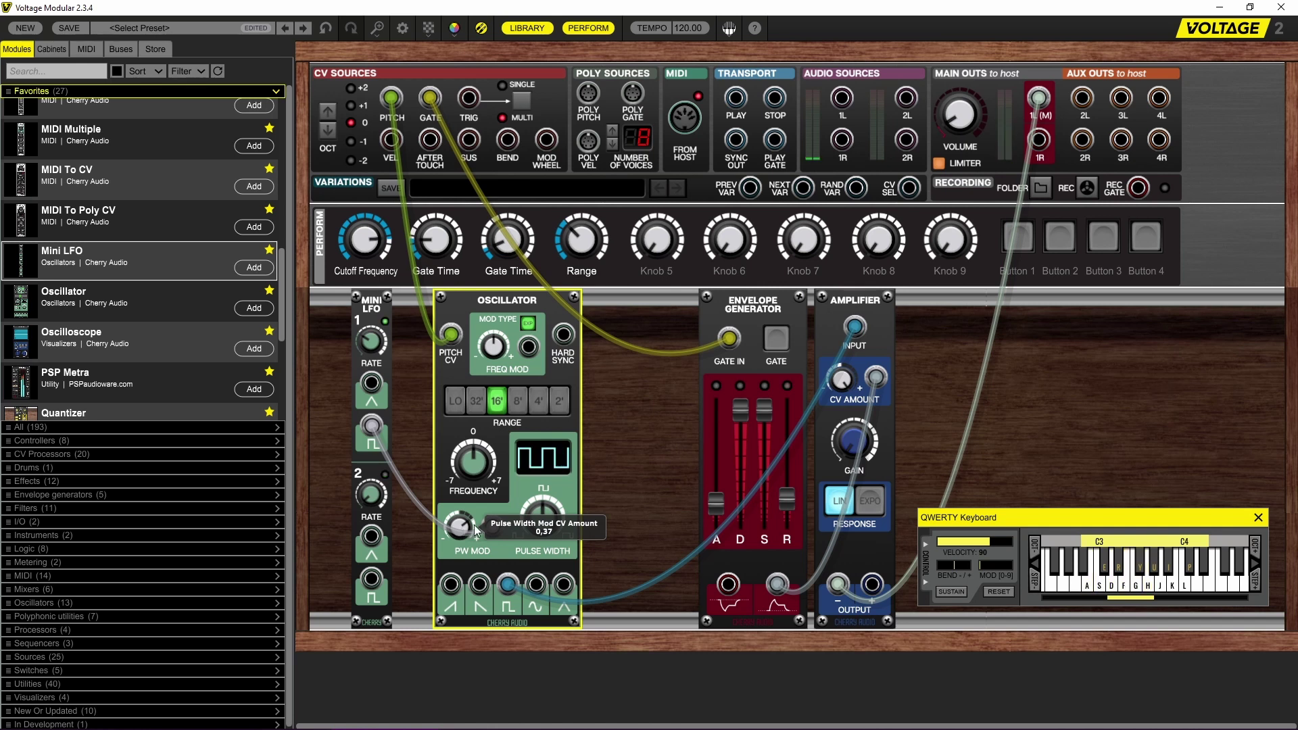
pyautogui.press('a')
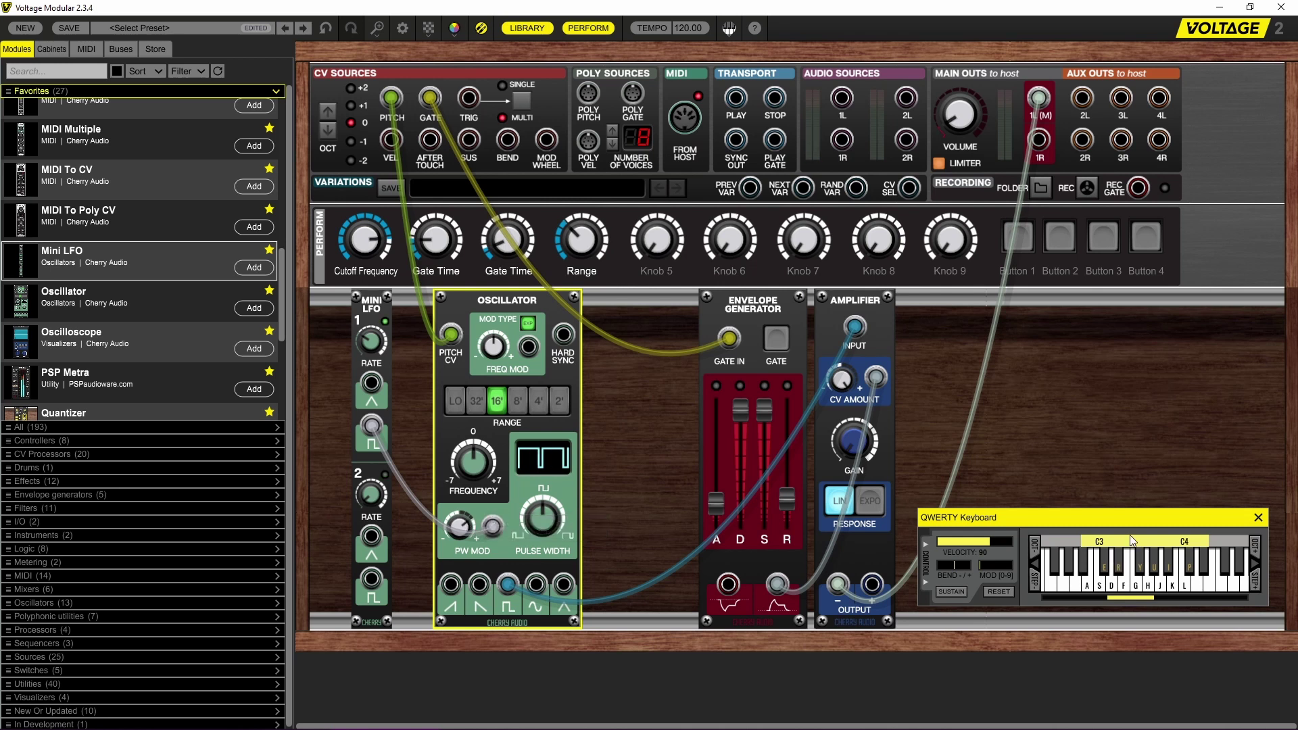
# Move the QWERTY Keyboard window down below the modules and play a longer run of notes.
pyautogui.moveTo(1140, 528); pyautogui.dragTo(1154, 629)
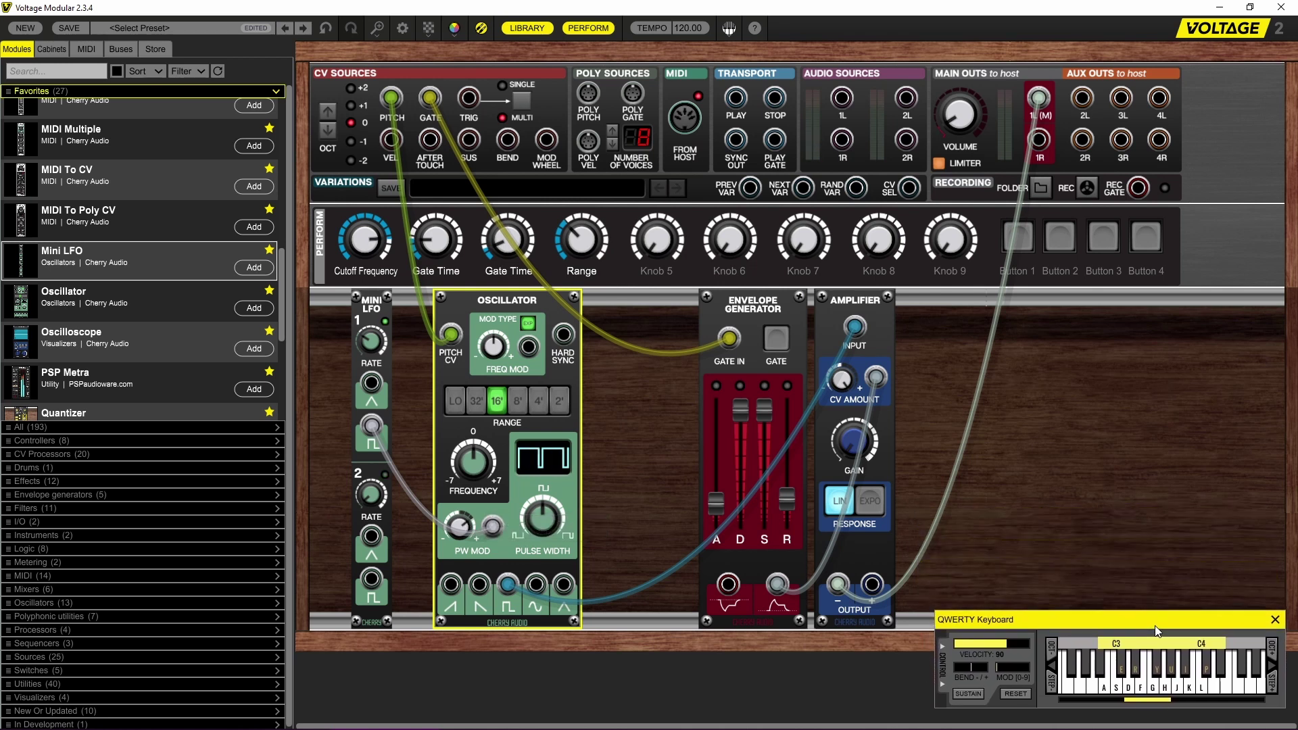
pyautogui.press('f')
pyautogui.press('d')
pyautogui.press('f')
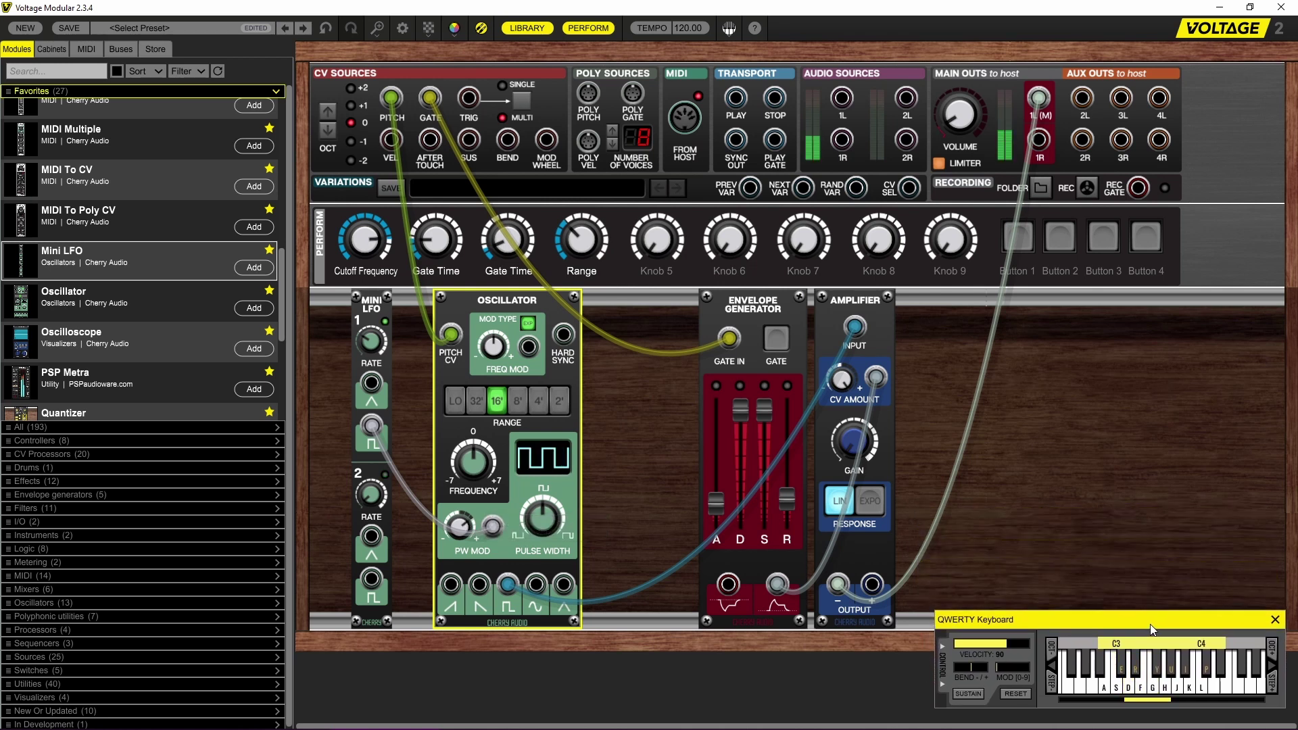
pyautogui.press('d')
pyautogui.press('g')
pyautogui.press('s')
pyautogui.press('f')
pyautogui.press('g')
pyautogui.press('d')
pyautogui.press('g')
pyautogui.press('f')
pyautogui.press('f')
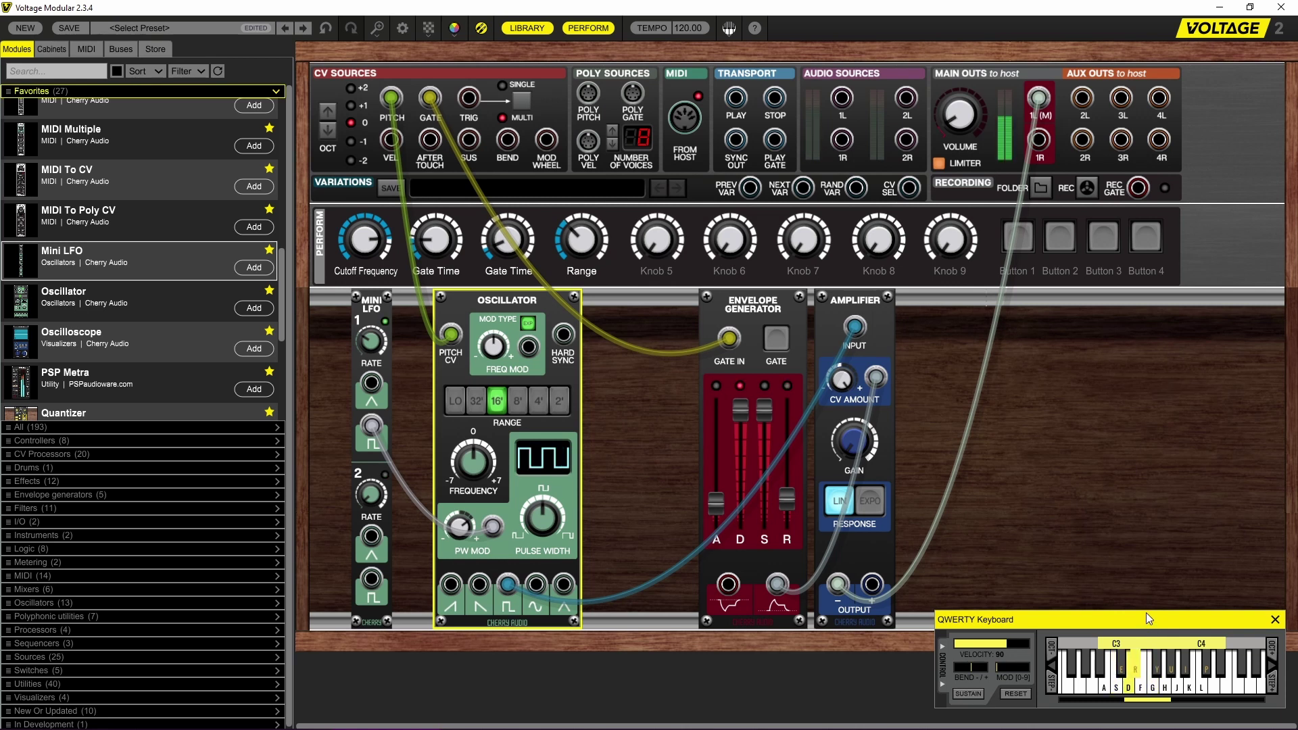
pyautogui.press('g')
pyautogui.press('s')
pyautogui.press('s')
pyautogui.press('d')
pyautogui.press('f')
pyautogui.press('a')
pyautogui.press('s')
pyautogui.press('d')
pyautogui.press('g')
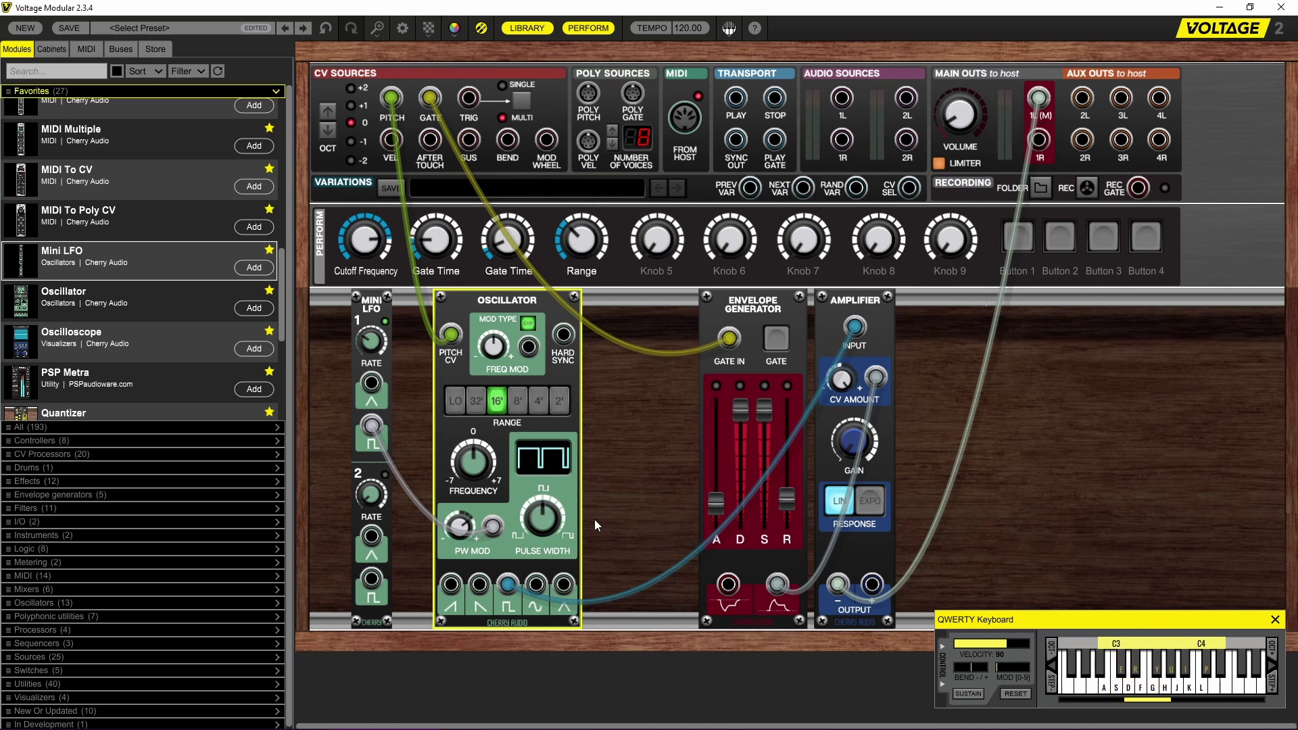
pyautogui.press('s')
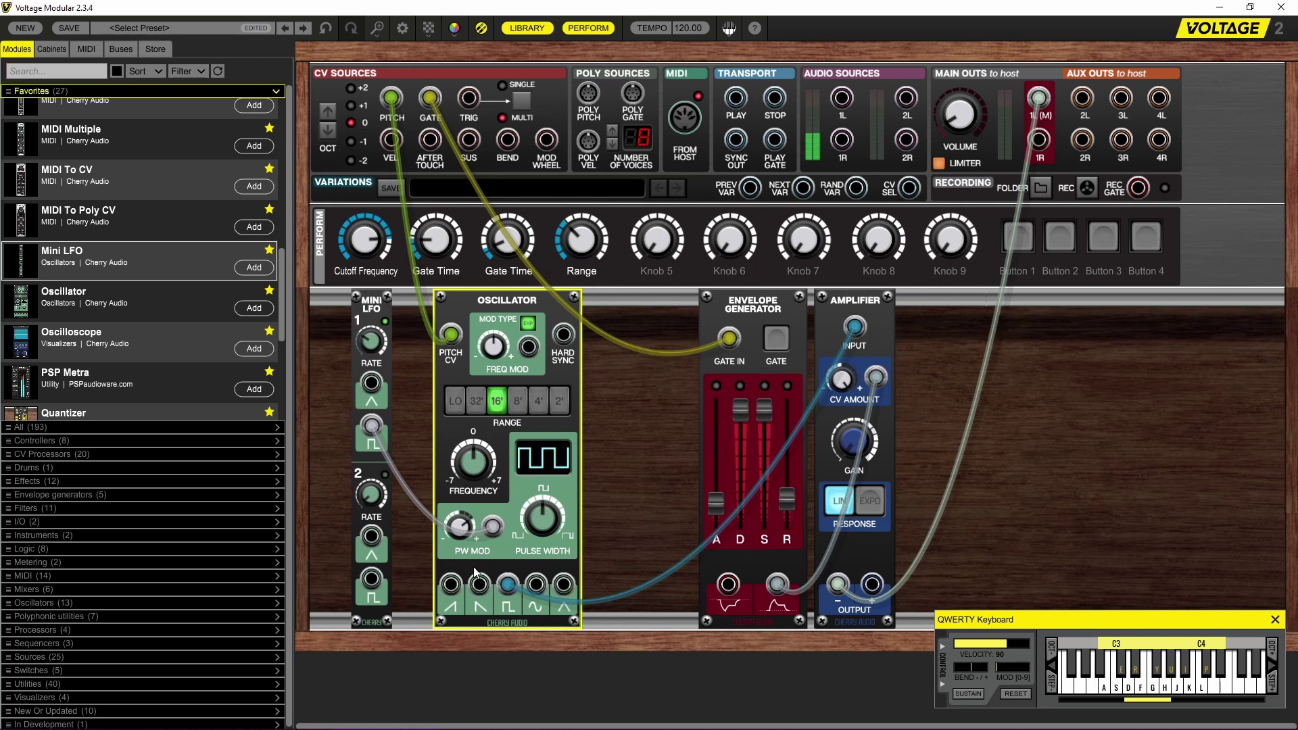
# Try connecting the triangle output of Mini LFO 2 to the amplifier's CV input, and remove the cable.
pyautogui.moveTo(875, 377)
pyautogui.mouseDown()
pyautogui.moveTo(937, 378)
pyautogui.moveTo(875, 379)
pyautogui.mouseUp()
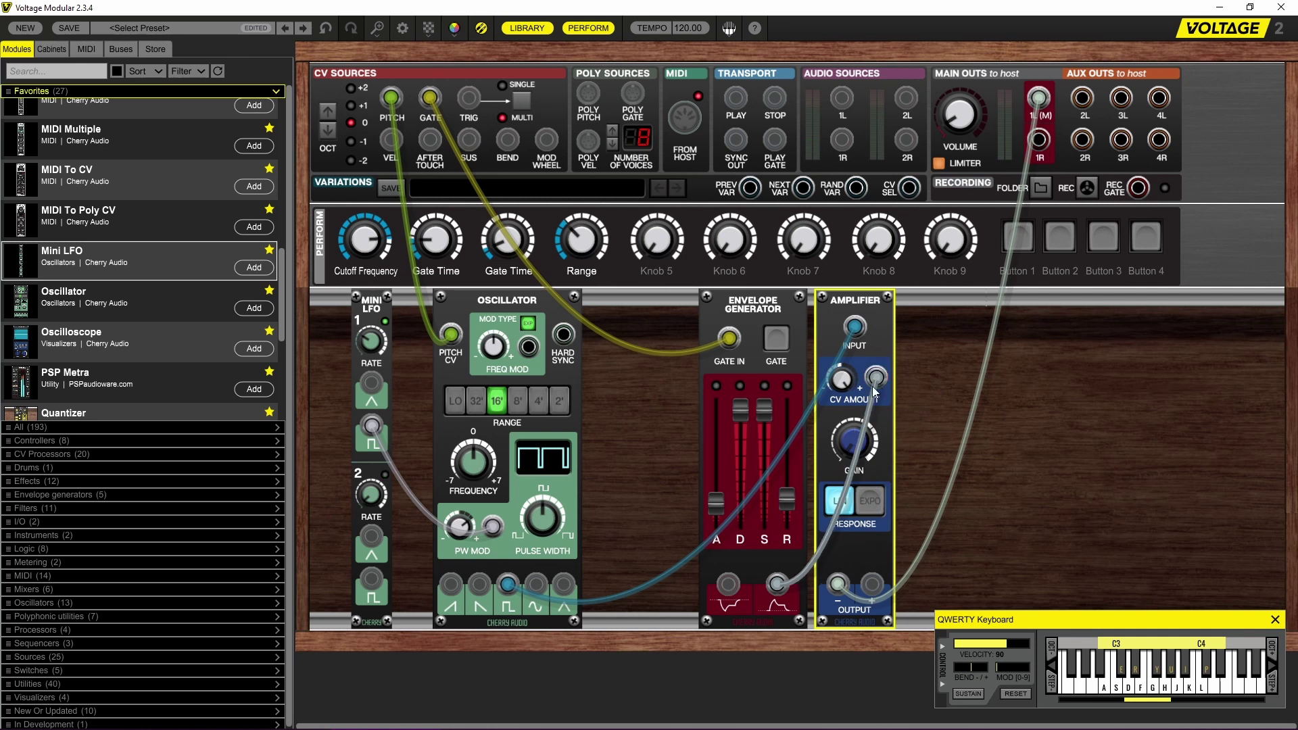
pyautogui.moveTo(370, 536); pyautogui.dragTo(879, 379)
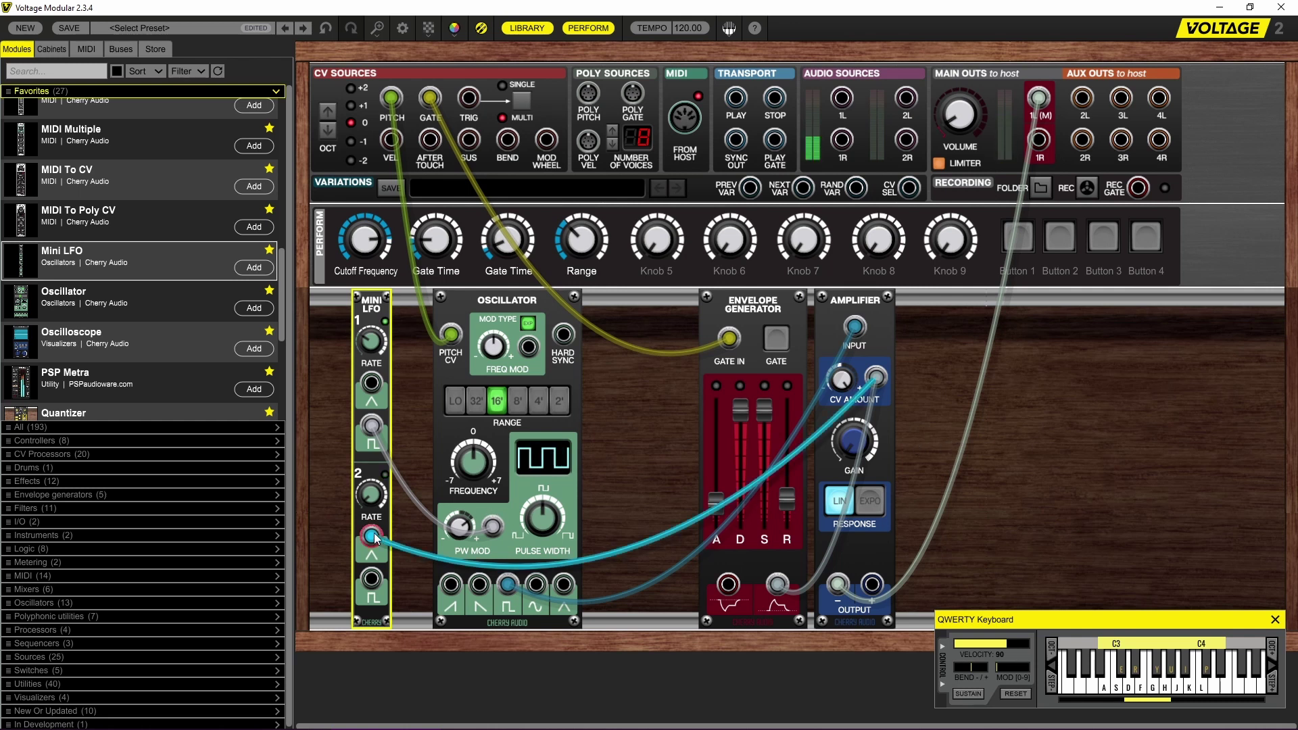
pyautogui.moveTo(373, 539); pyautogui.dragTo(514, 528)
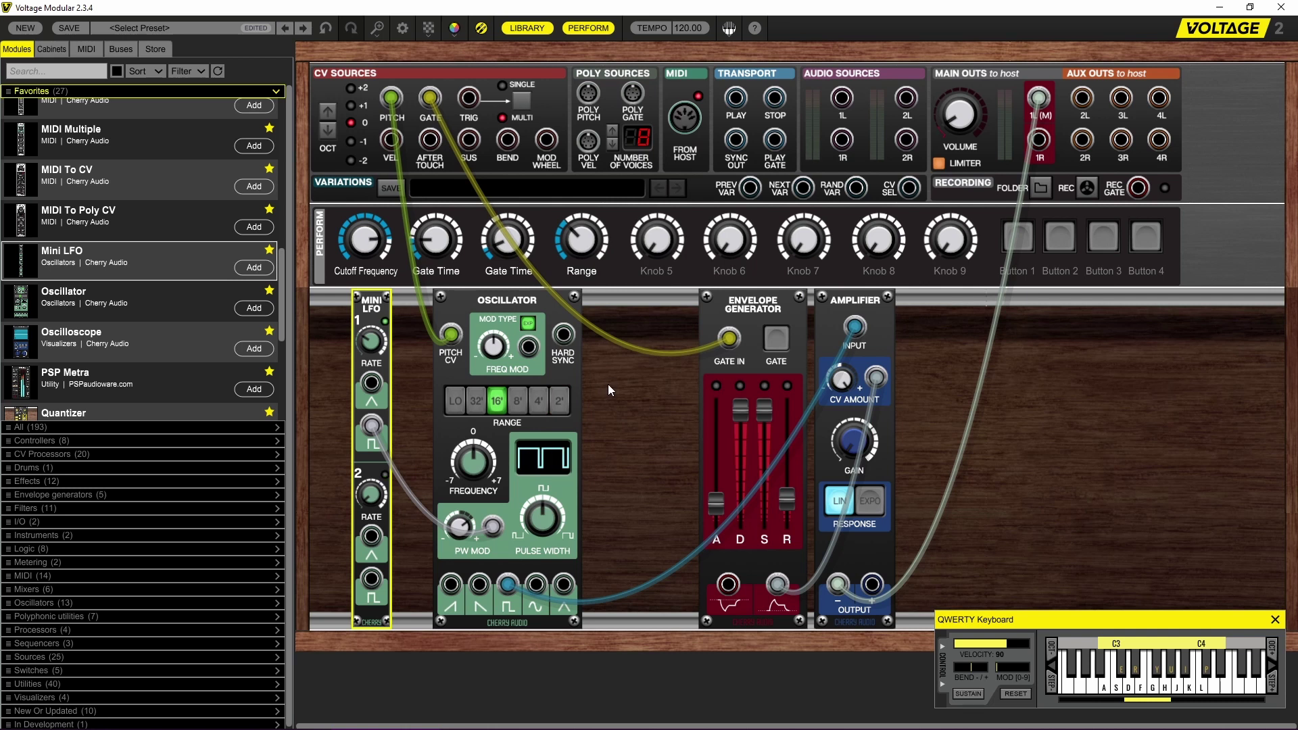
# Shift the four modules along the rack to even out their spacing, and move the QWERTY Keyboard window back up beside the amplifier.
pyautogui.moveTo(776, 306); pyautogui.dragTo(722, 306)
pyautogui.moveTo(862, 303); pyautogui.dragTo(841, 302)
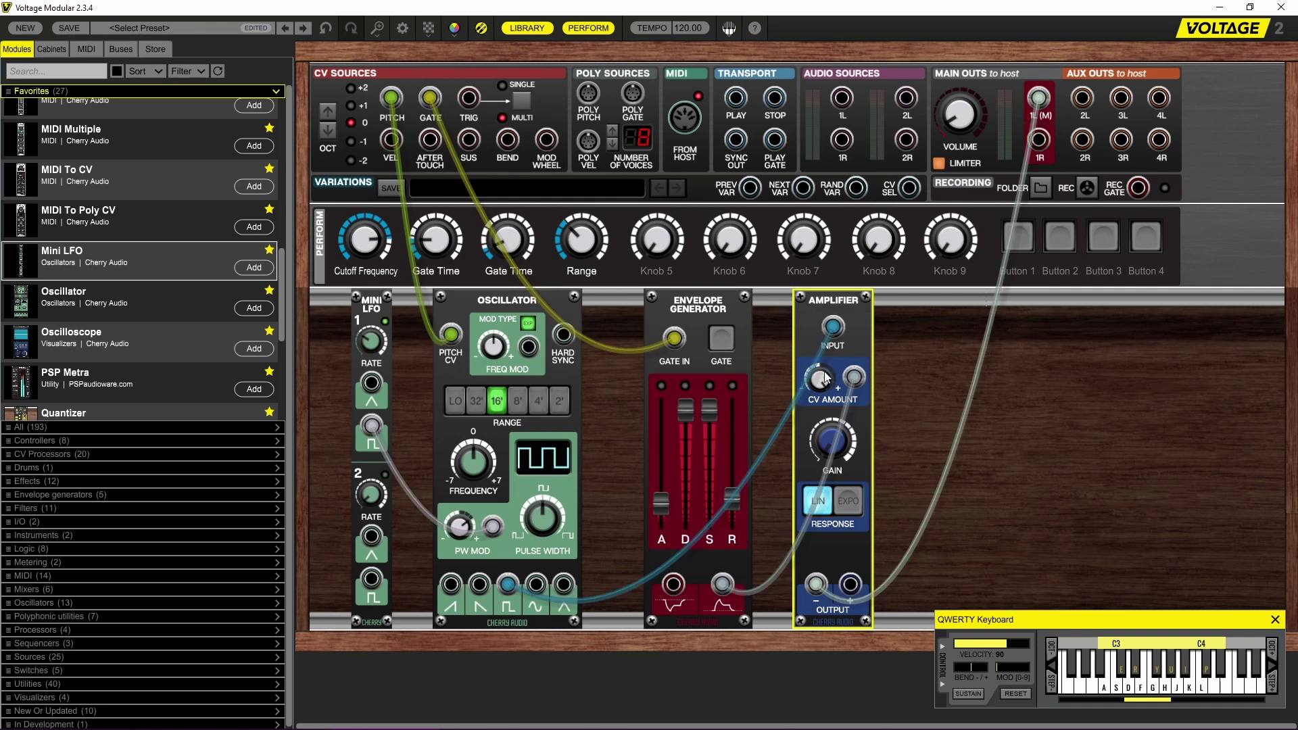
pyautogui.moveTo(541, 308); pyautogui.dragTo(559, 309)
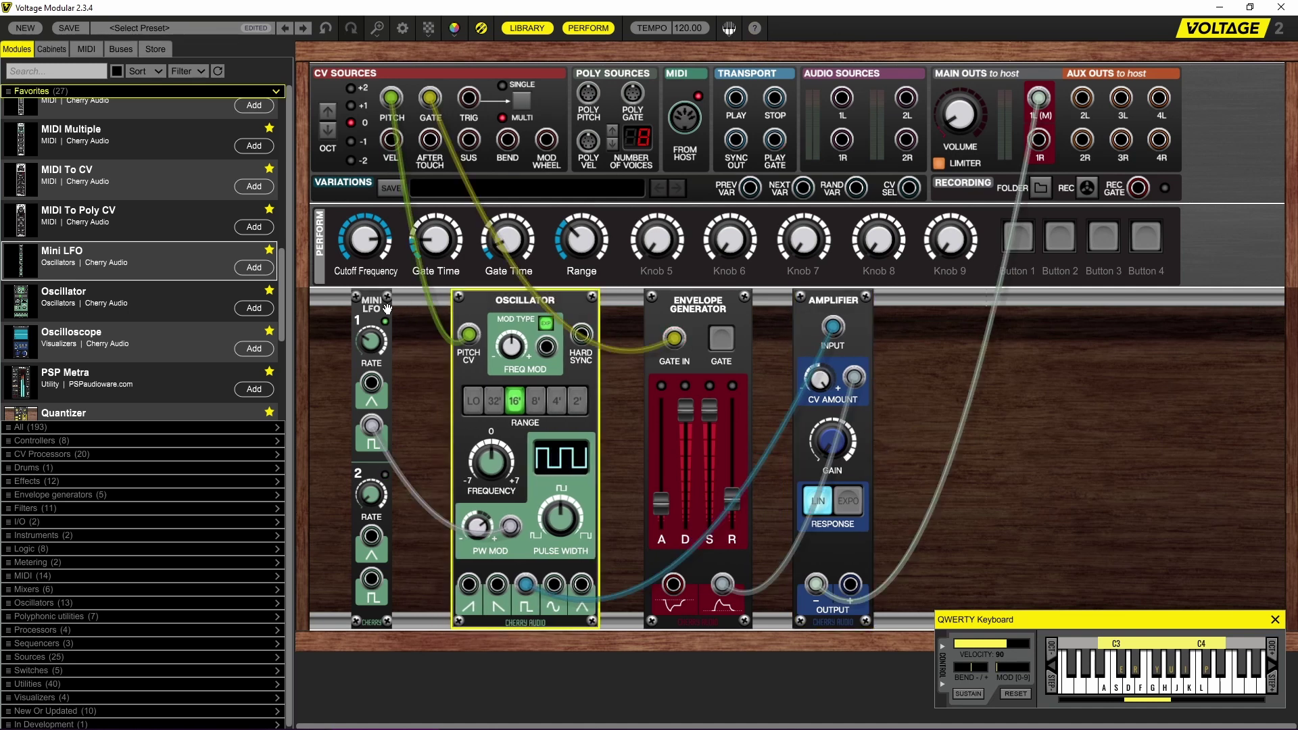
pyautogui.moveTo(373, 304); pyautogui.dragTo(382, 302)
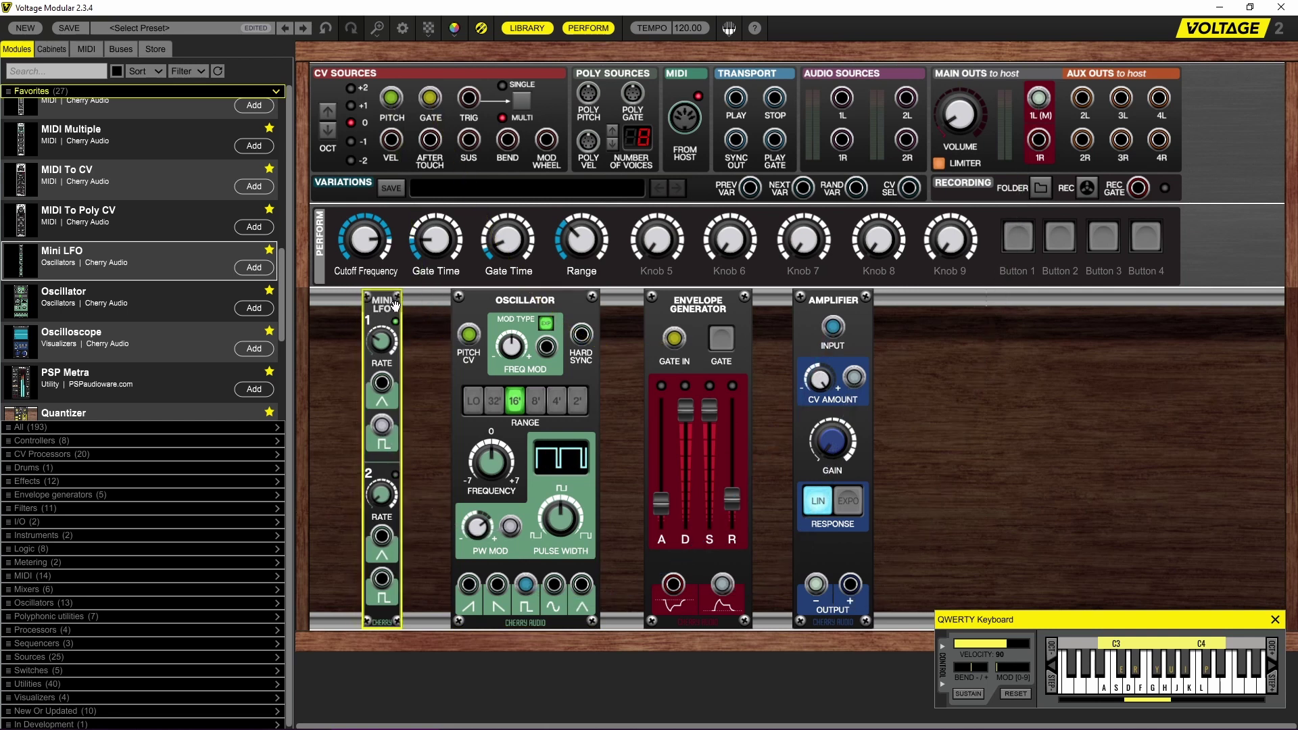
pyautogui.moveTo(519, 300); pyautogui.dragTo(507, 300)
pyautogui.moveTo(697, 304); pyautogui.dragTo(689, 304)
pyautogui.moveTo(836, 306); pyautogui.dragTo(829, 306)
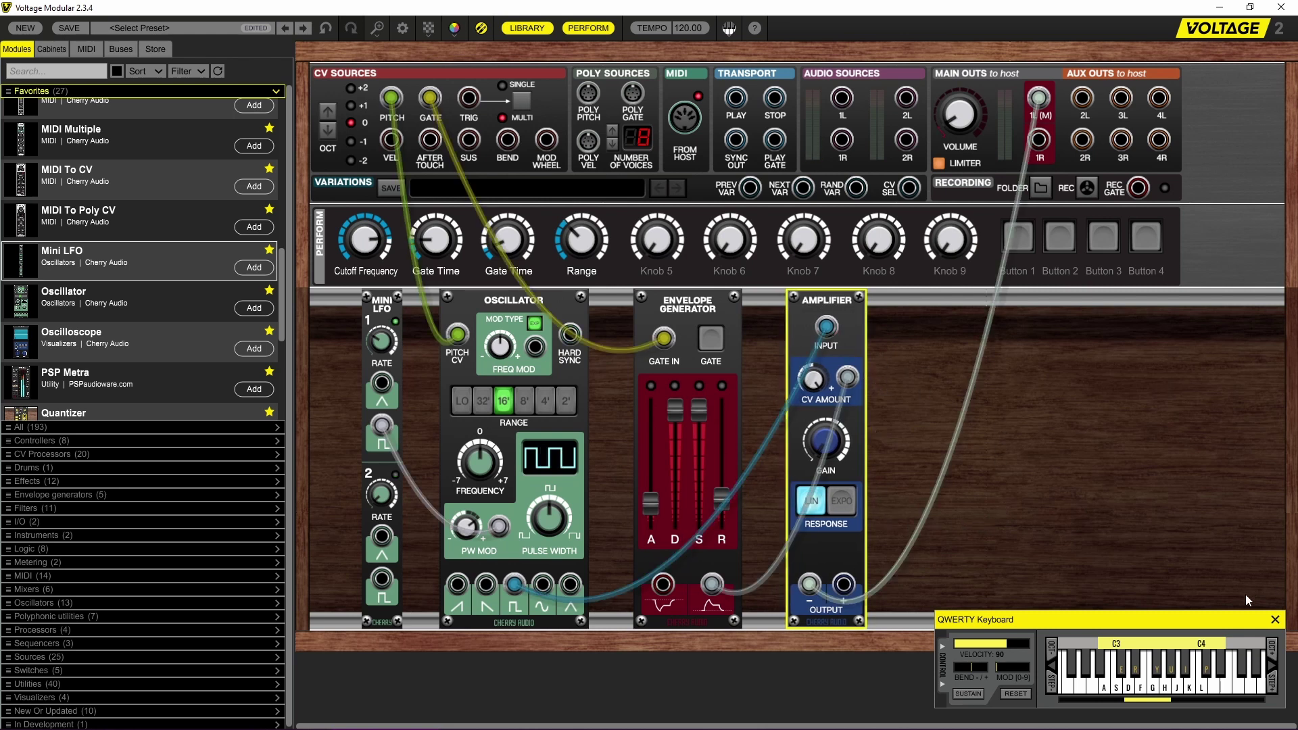
pyautogui.moveTo(1245, 618); pyautogui.dragTo(1239, 514)
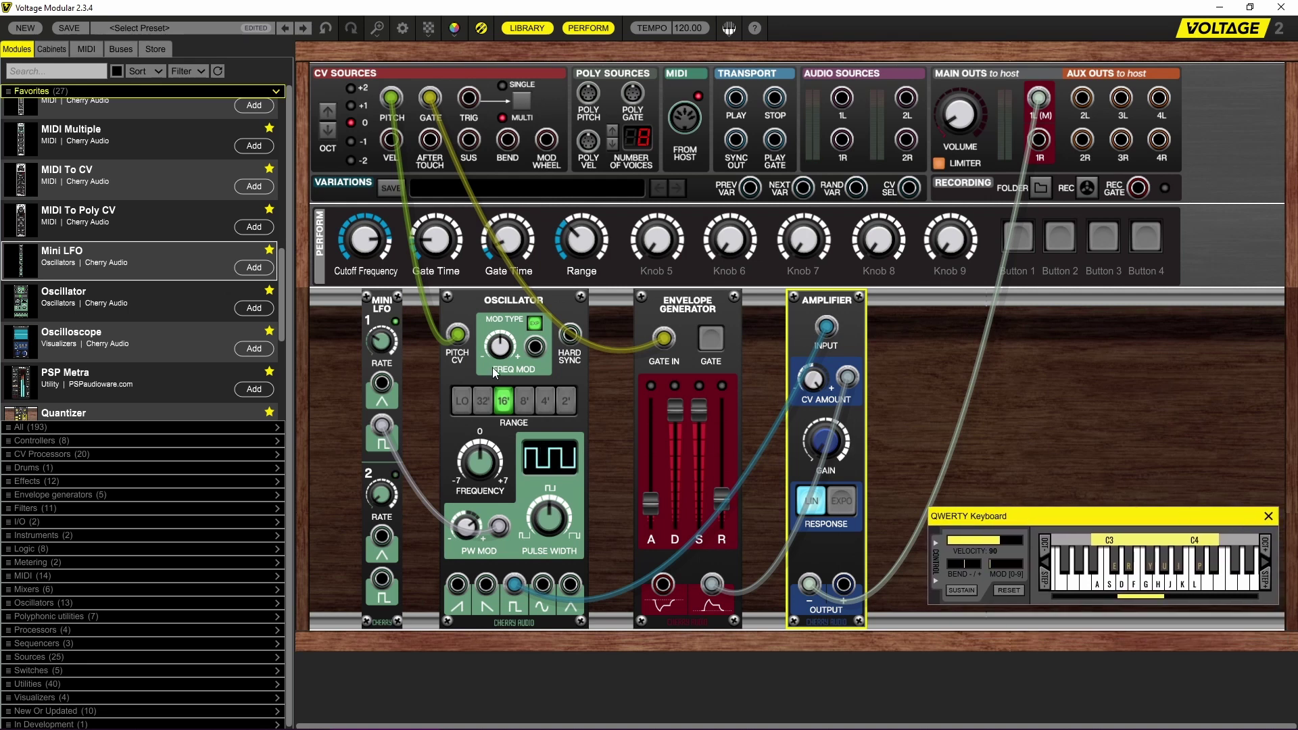
# Browse the list of favorite modules in the library from start to end.
pyautogui.scroll(-3, 166, 351)
pyautogui.scroll(8, 168, 350)
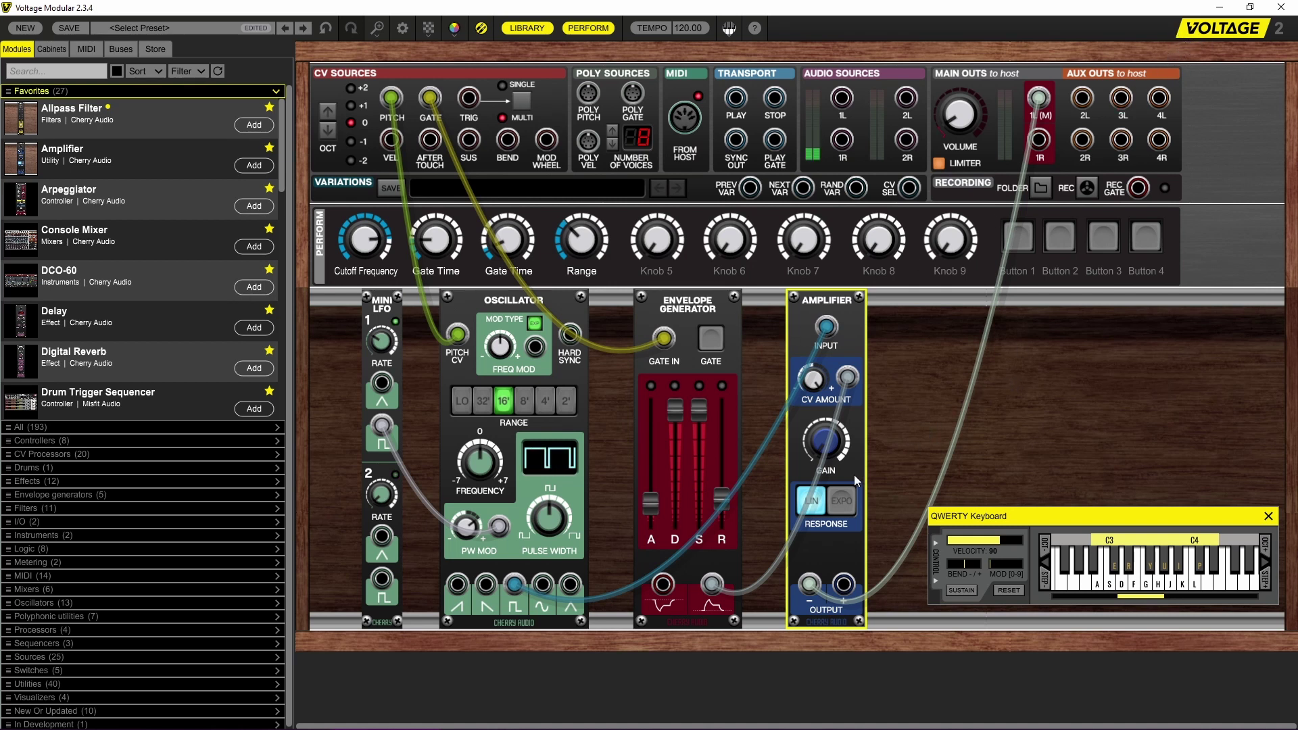
pyautogui.scroll(-5, 197, 284)
pyautogui.scroll(5, 123, 383)
pyautogui.scroll(-8, 132, 395)
pyautogui.scroll(8, 136, 396)
pyautogui.scroll(-8, 202, 337)
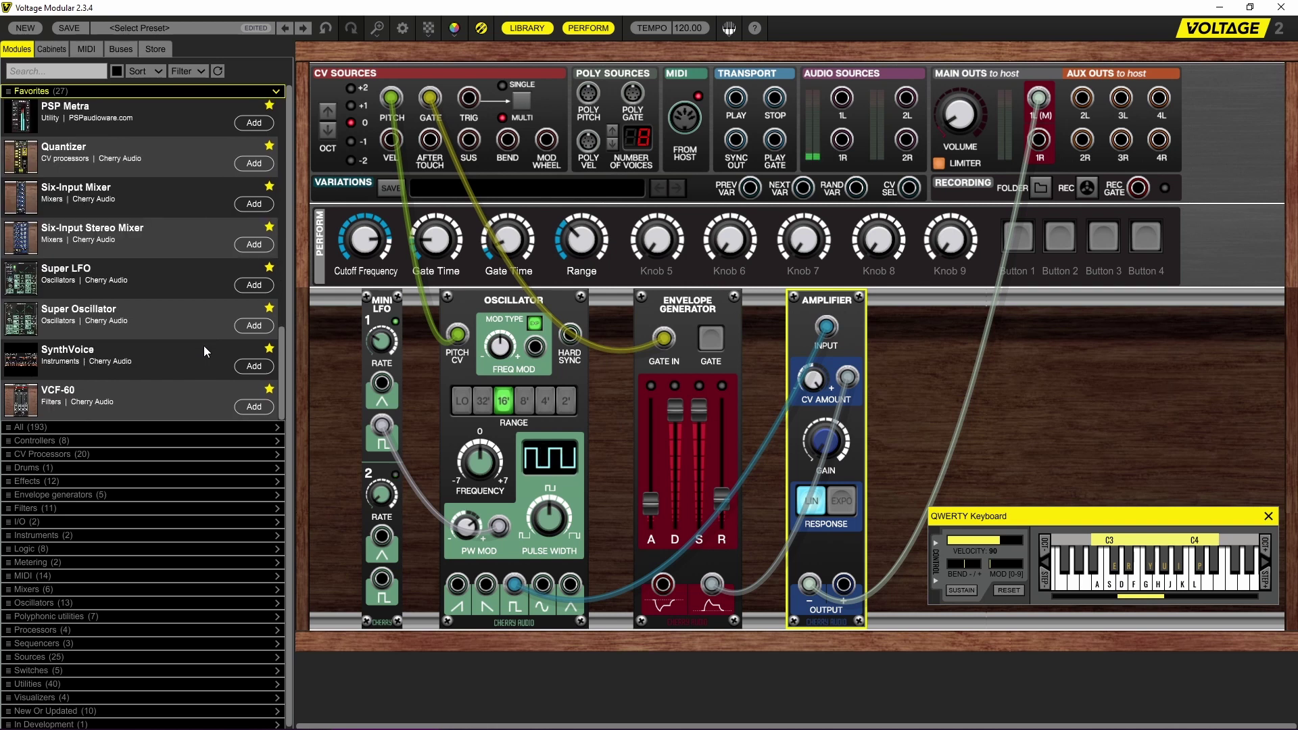
pyautogui.scroll(8, 199, 380)
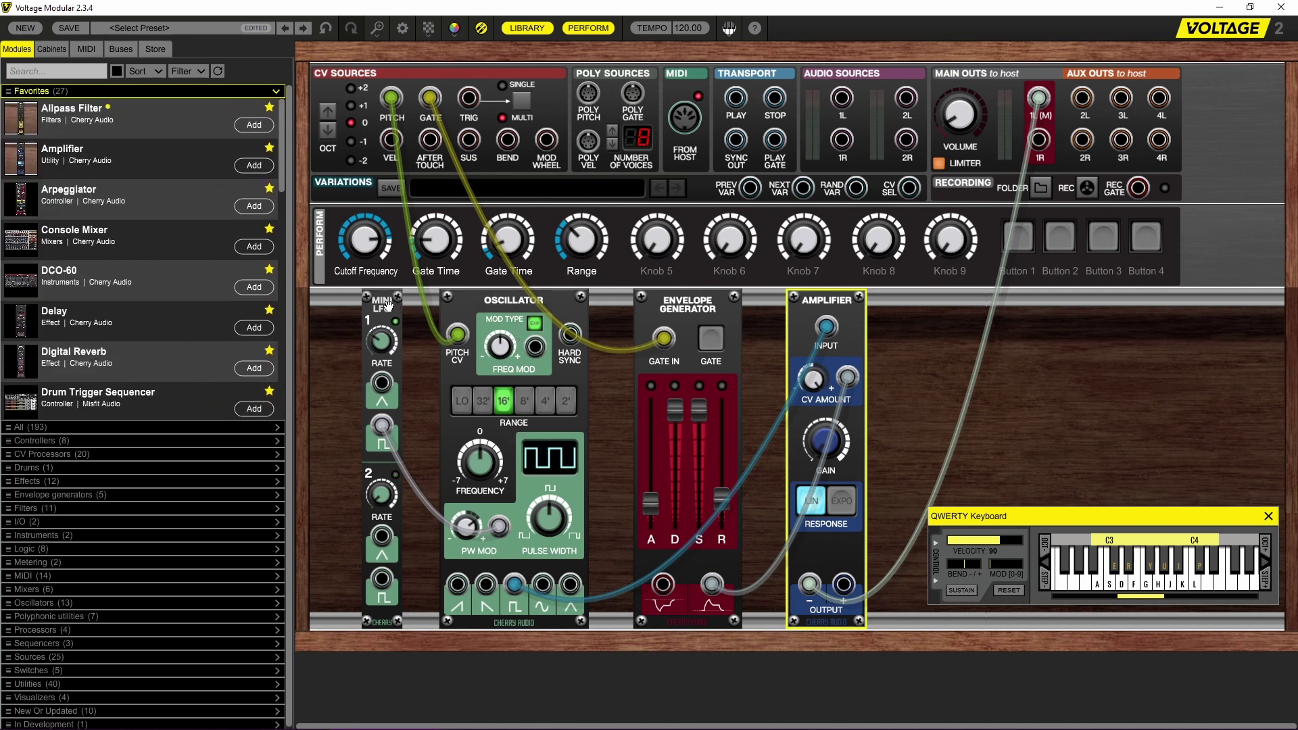
# Move the Mini LFO to the left end of the rack and shift the oscillator, envelope generator and amplifier toward it.
pyautogui.moveTo(388, 302); pyautogui.dragTo(336, 302)
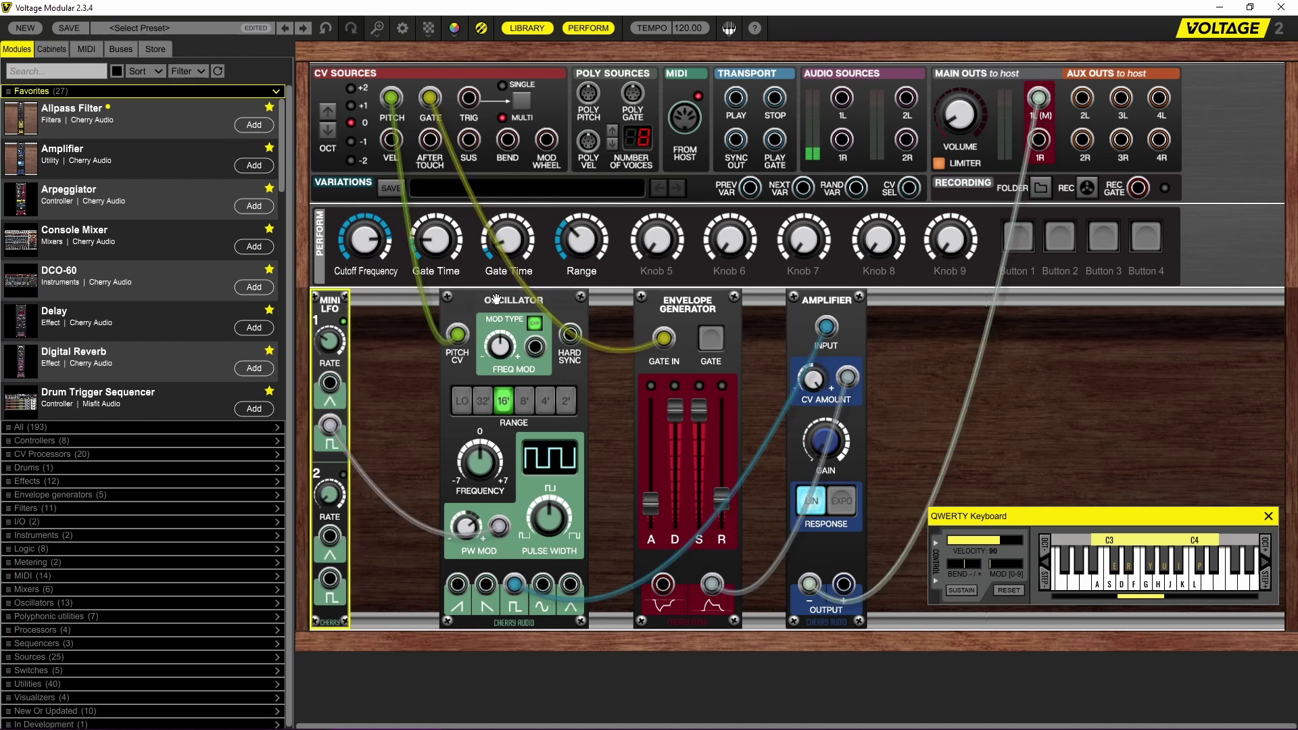
pyautogui.moveTo(498, 305); pyautogui.dragTo(461, 308)
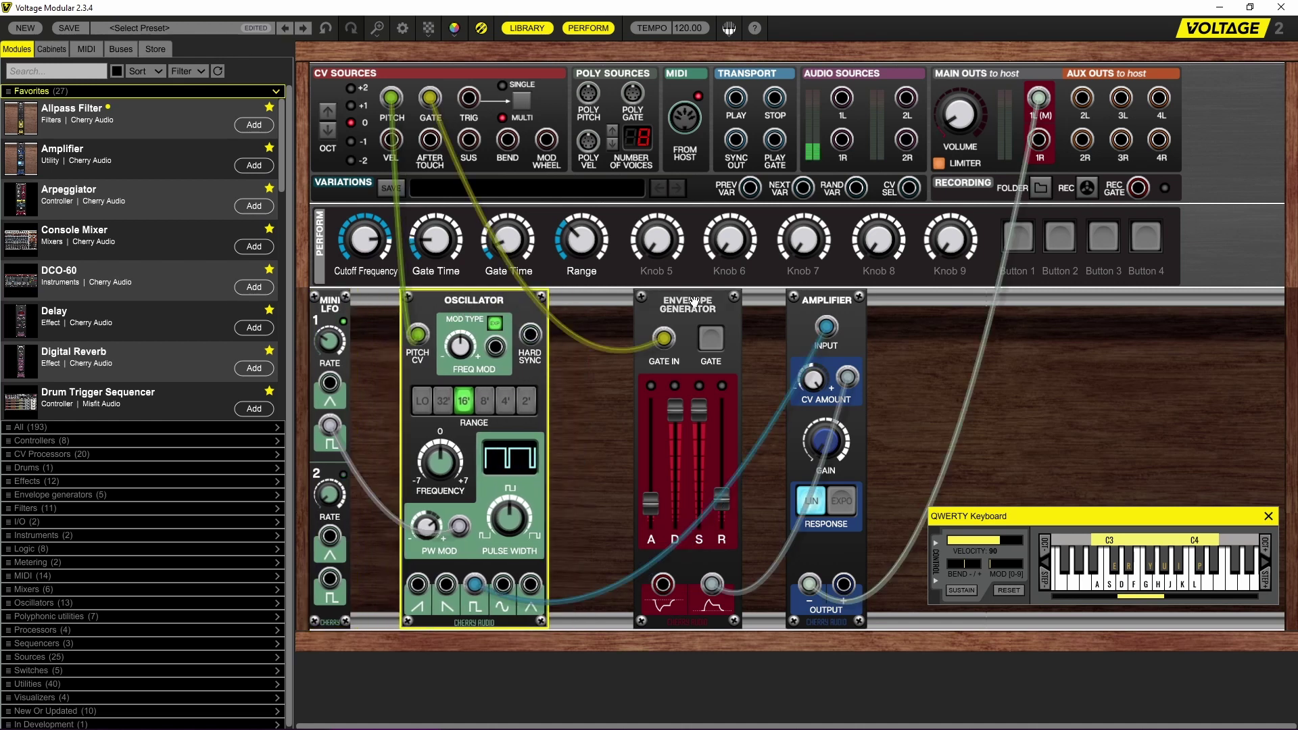
pyautogui.moveTo(693, 306); pyautogui.dragTo(652, 307)
pyautogui.moveTo(473, 304); pyautogui.dragTo(467, 304)
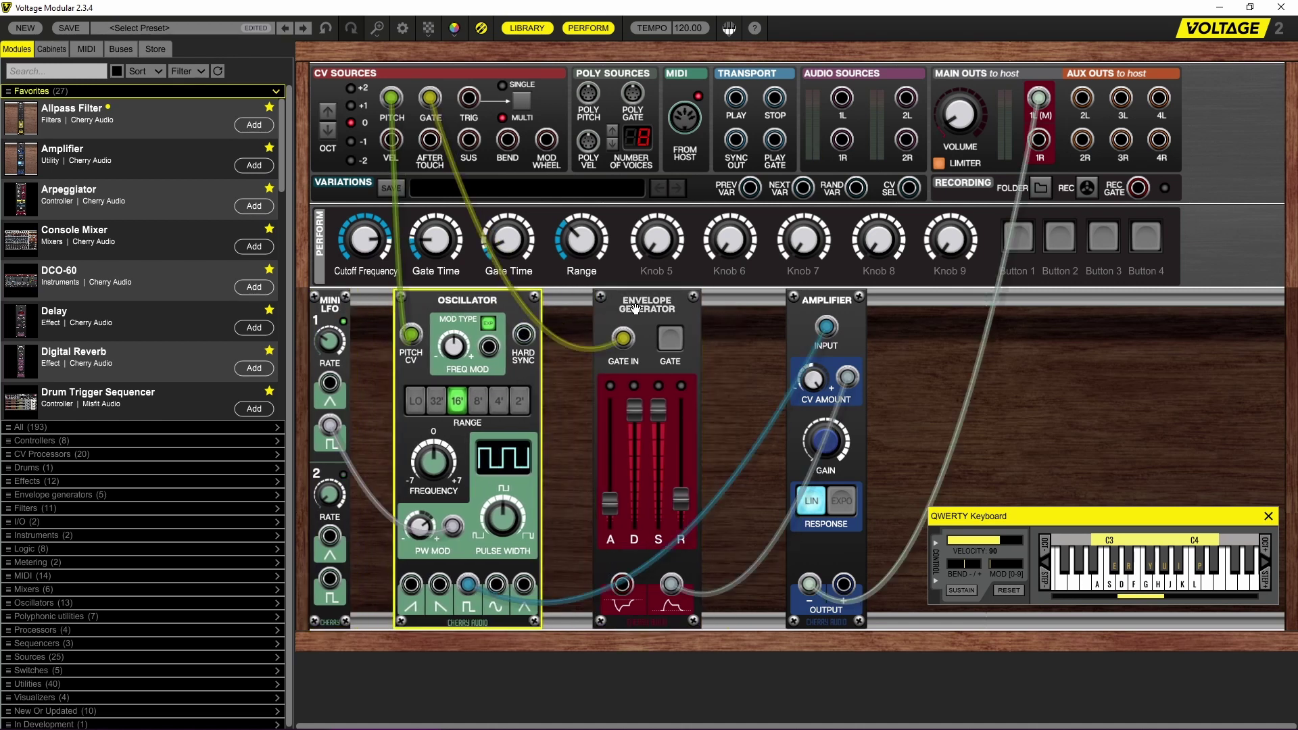
pyautogui.moveTo(832, 304); pyautogui.dragTo(790, 305)
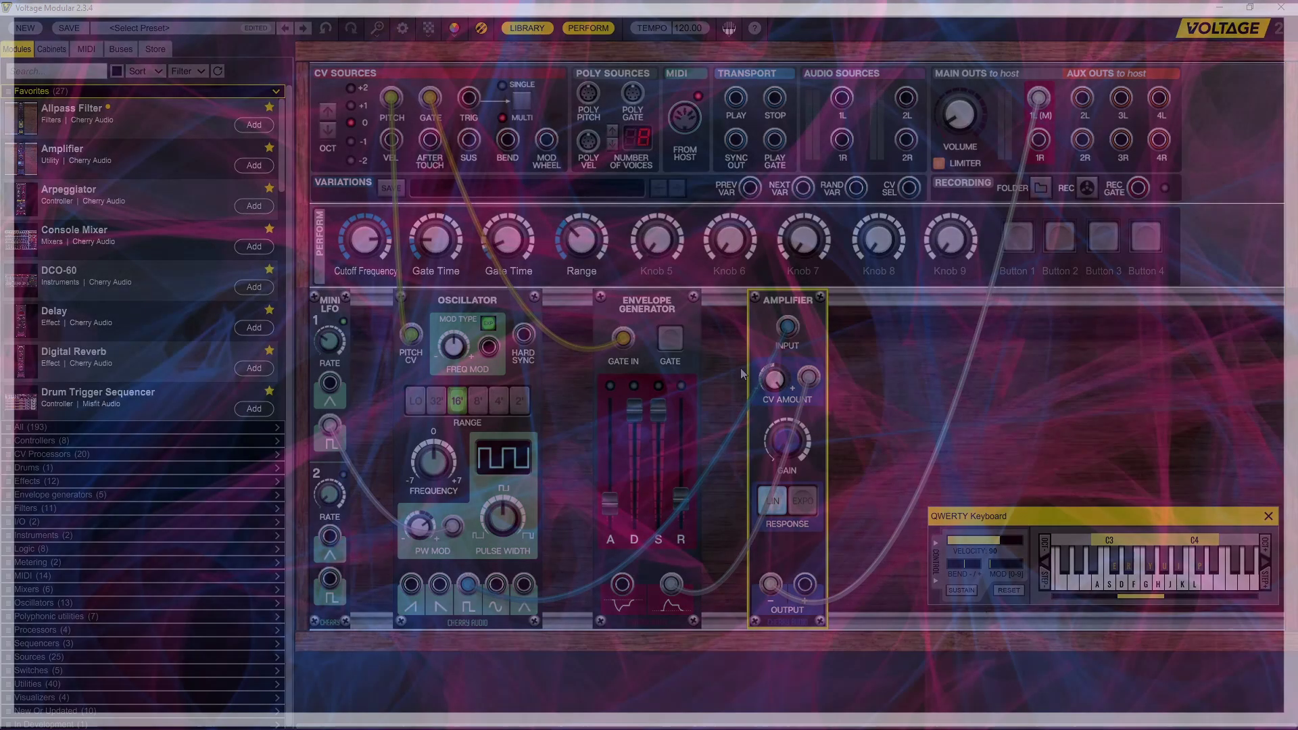